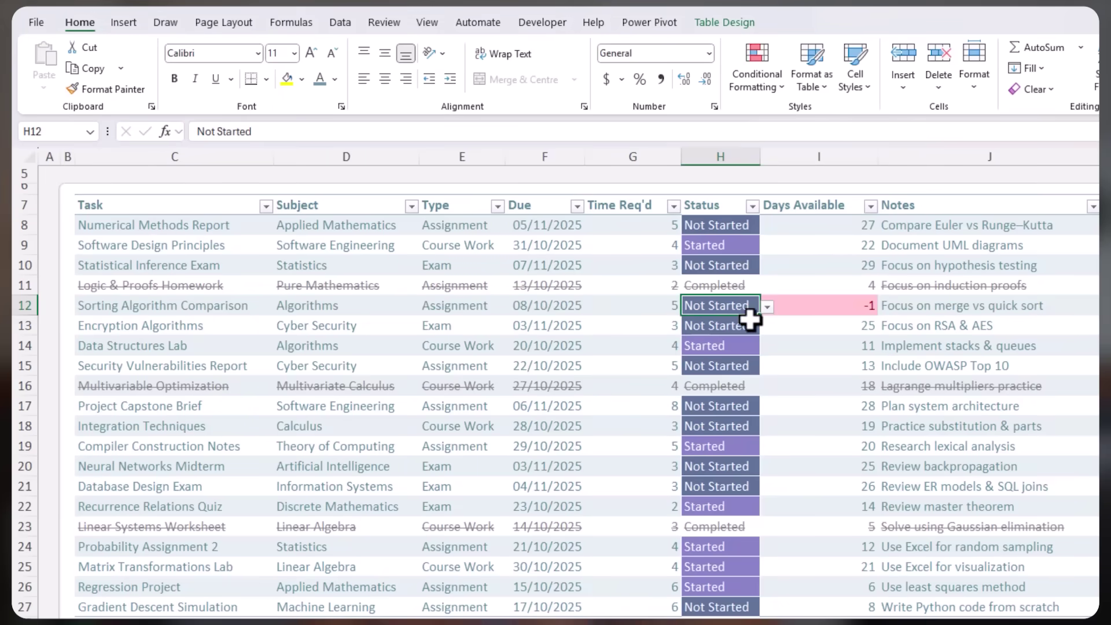
Set the Security Vulnerabilities Report status in H15 to Completed.
left_click(752, 364)
left_click(767, 368)
left_click(738, 408)
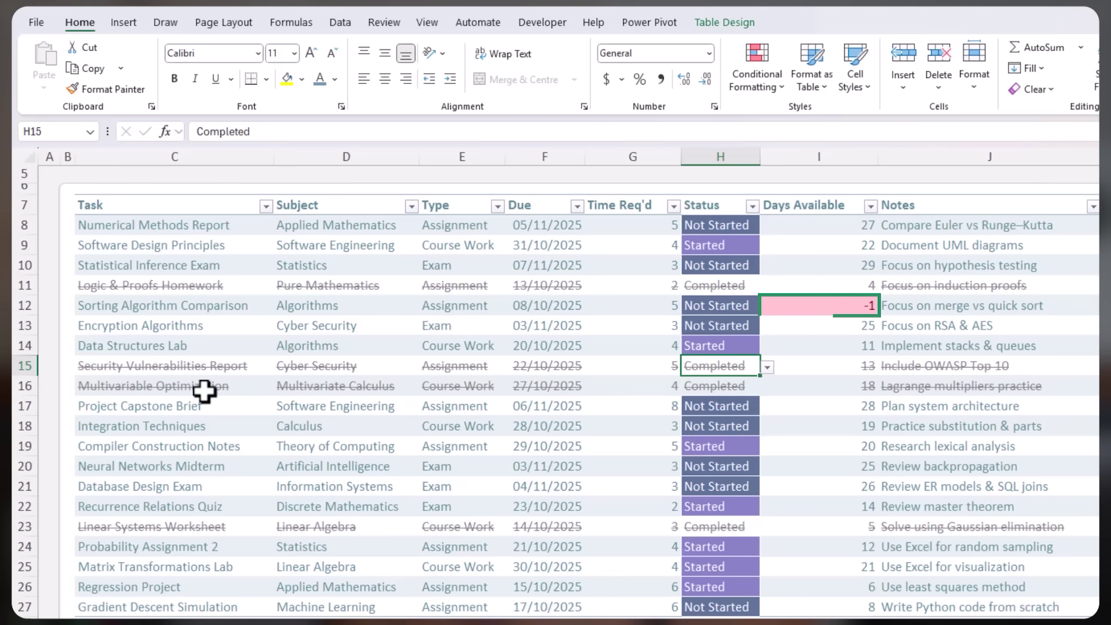
Filter slicers to Algorithms and Applied Mathematics, Assignment and Not Started, then scroll the schedule.
left_click_drag(144, 188, 182, 190)
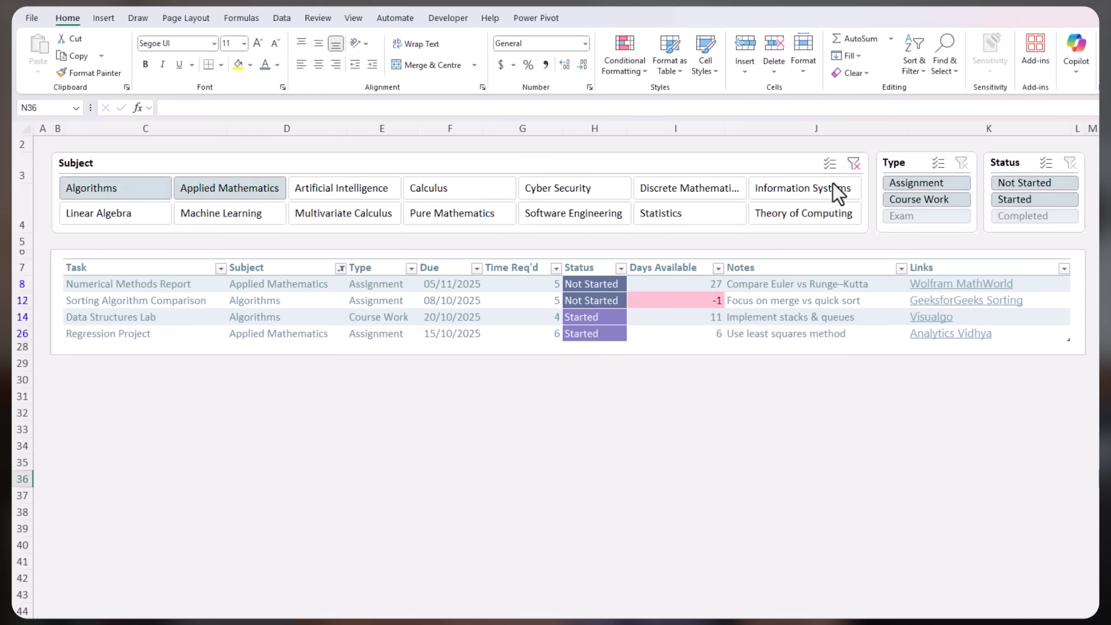
left_click(920, 183)
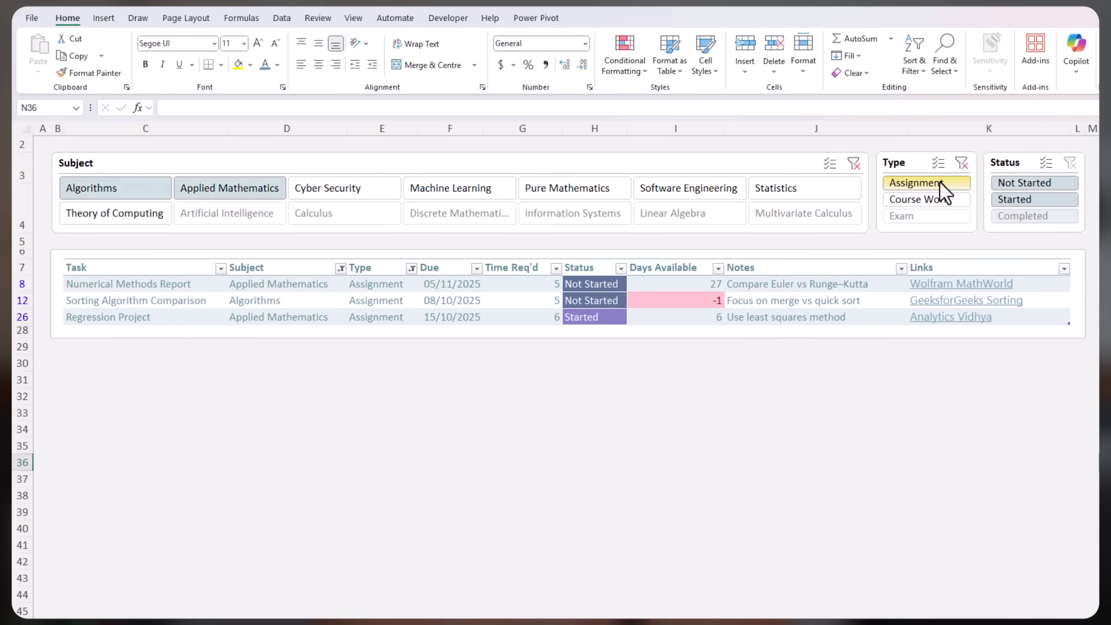
left_click(1036, 184)
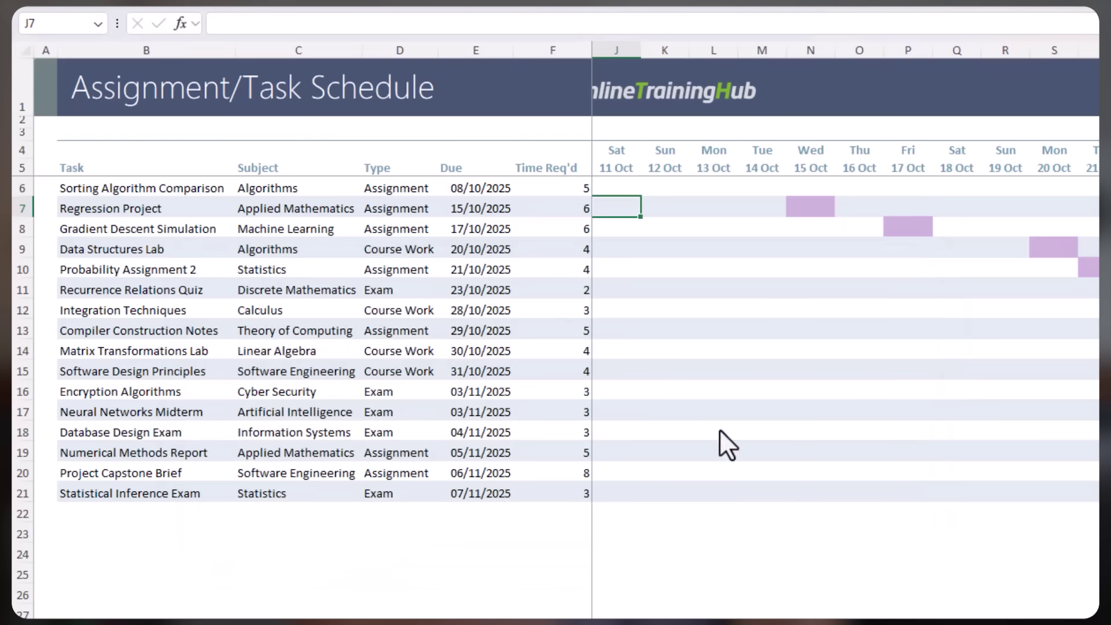
scroll(713, 405, "right", 5)
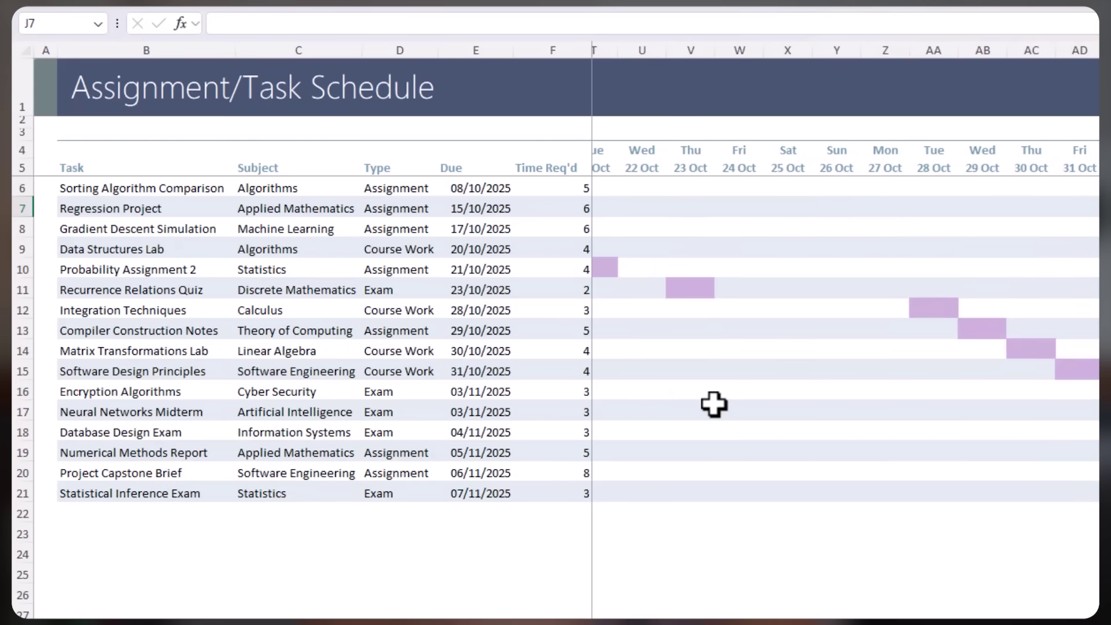
scroll(713, 404, "left", 6)
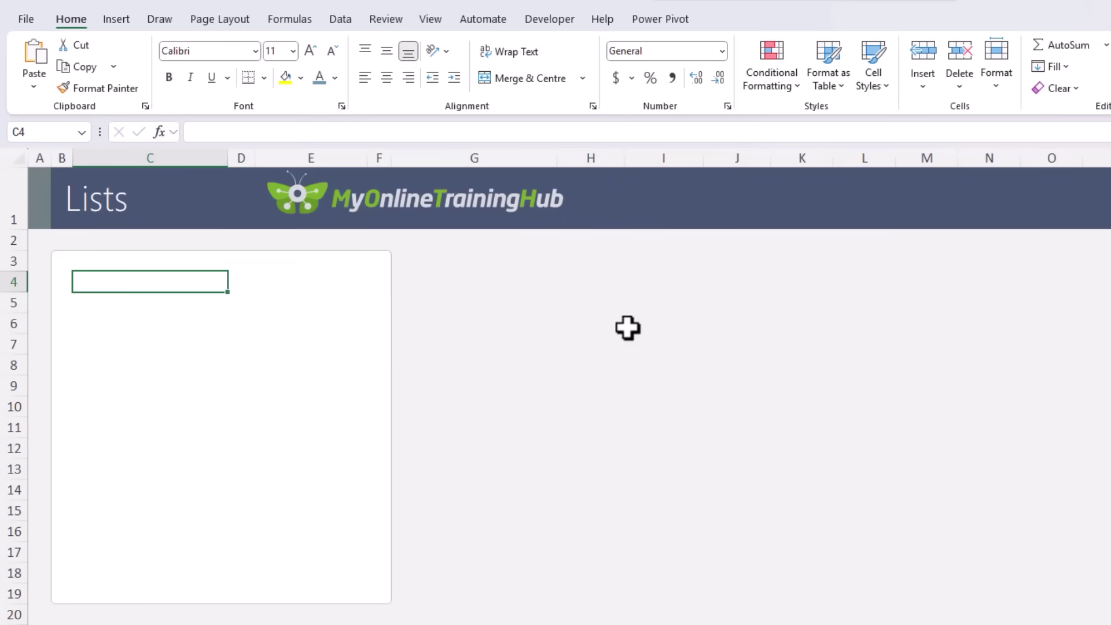
Enter the Subjects and Type headers and paste the subject and type lists beneath them.
type("Subjects")
key("Return")
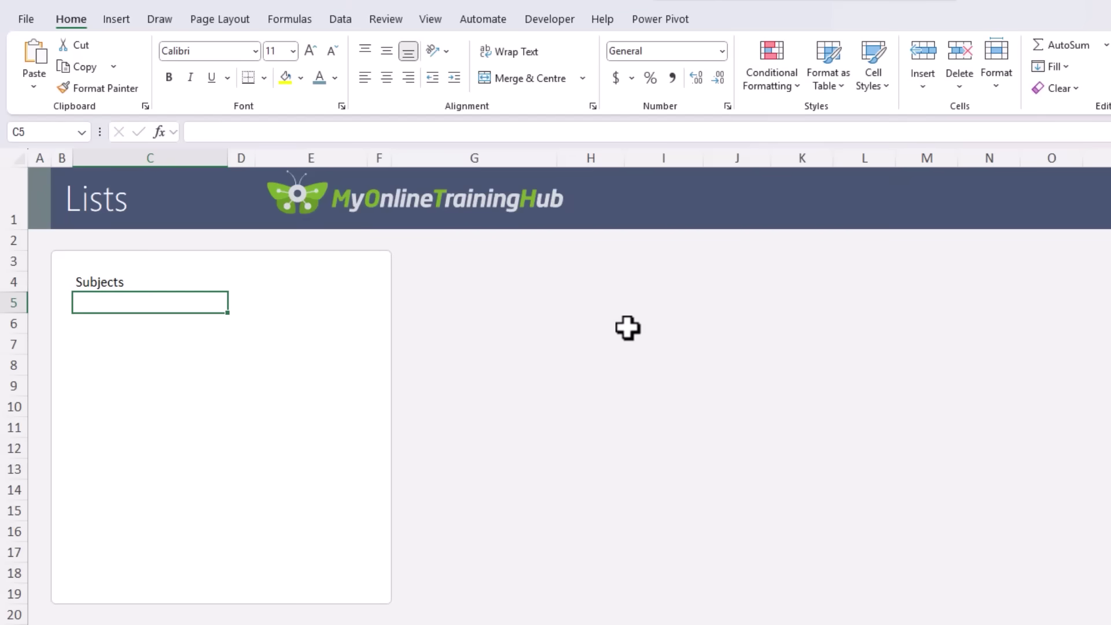
type("Algorithms Applied Mathematics Artificial Intelligence Calculus Cyber Security Discrete Mathematics Information Systems Linear Algebra Machine Learning Multivariate Calculus Pure Mathematics Software Engineering Statistics Theory of Computing")
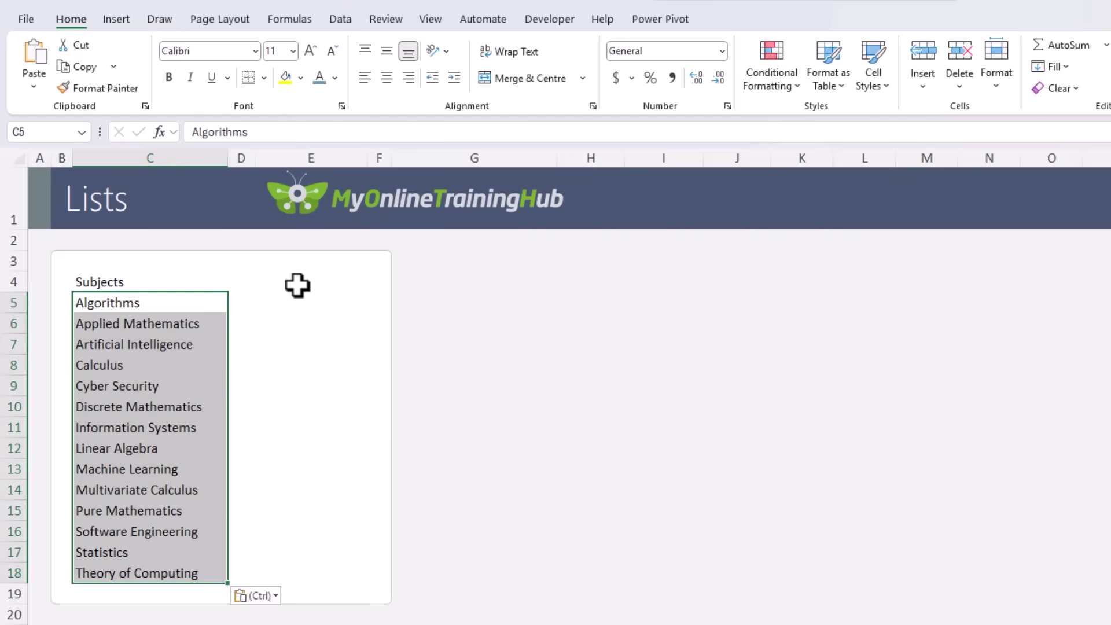
left_click(298, 285)
type("Type")
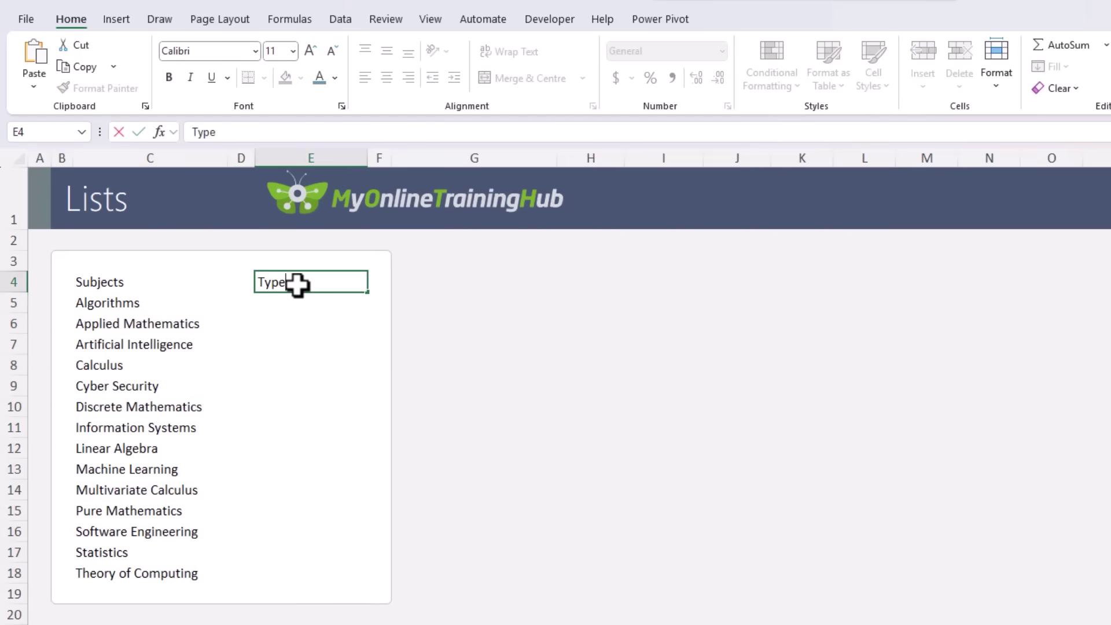
key("Return")
type("Assignment Course Work Exam")
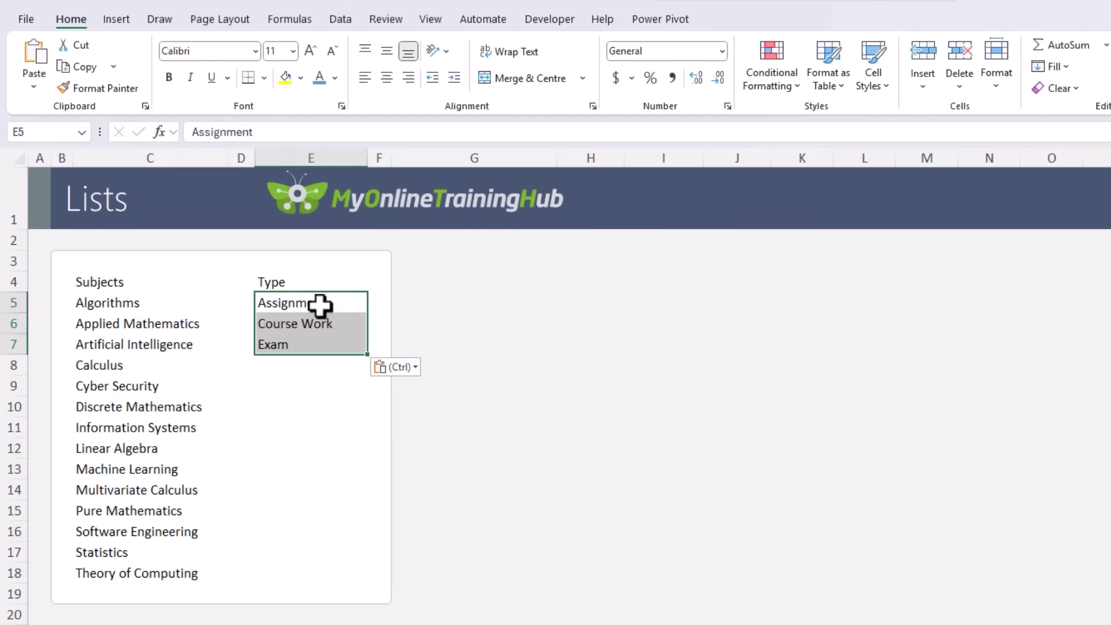
Format the subjects list as a light table with headers and name it 'Subjects'.
left_click(157, 282)
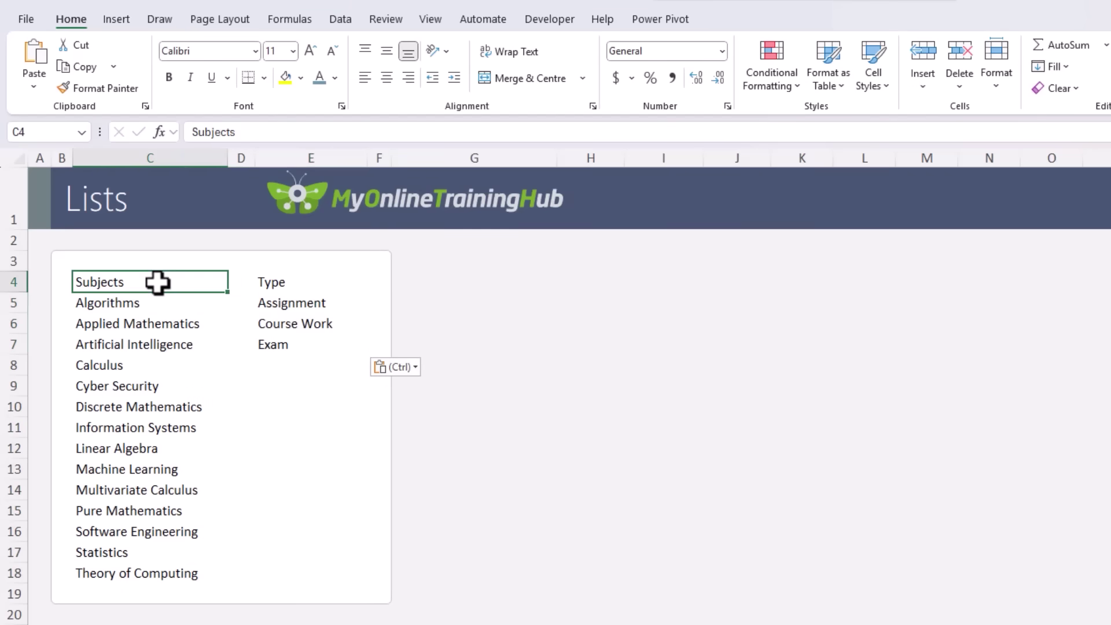
left_click(834, 86)
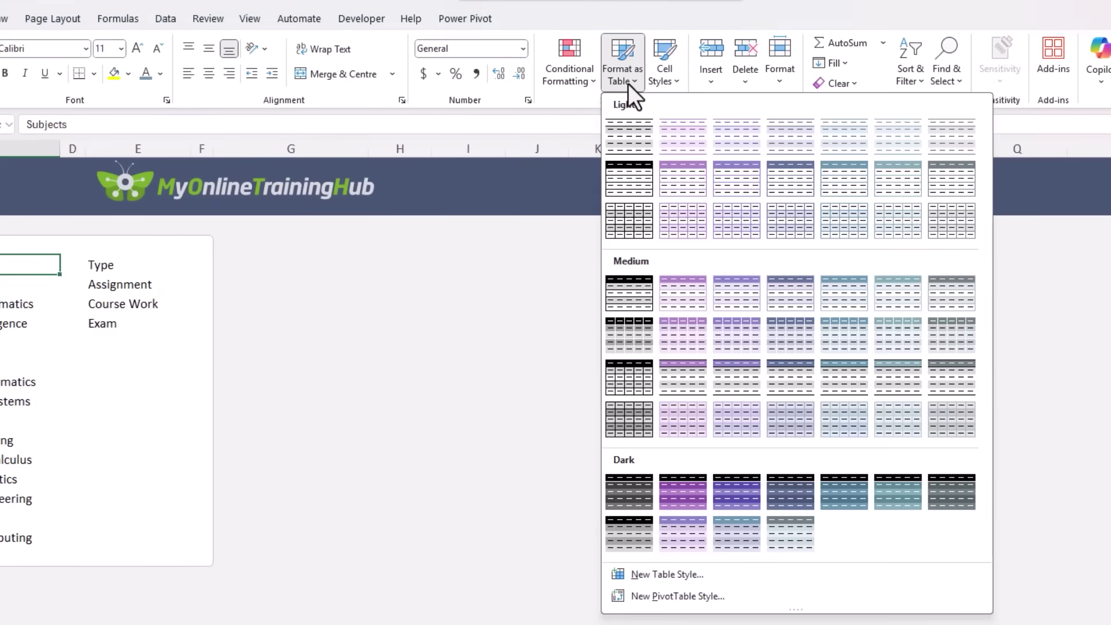
left_click(636, 138)
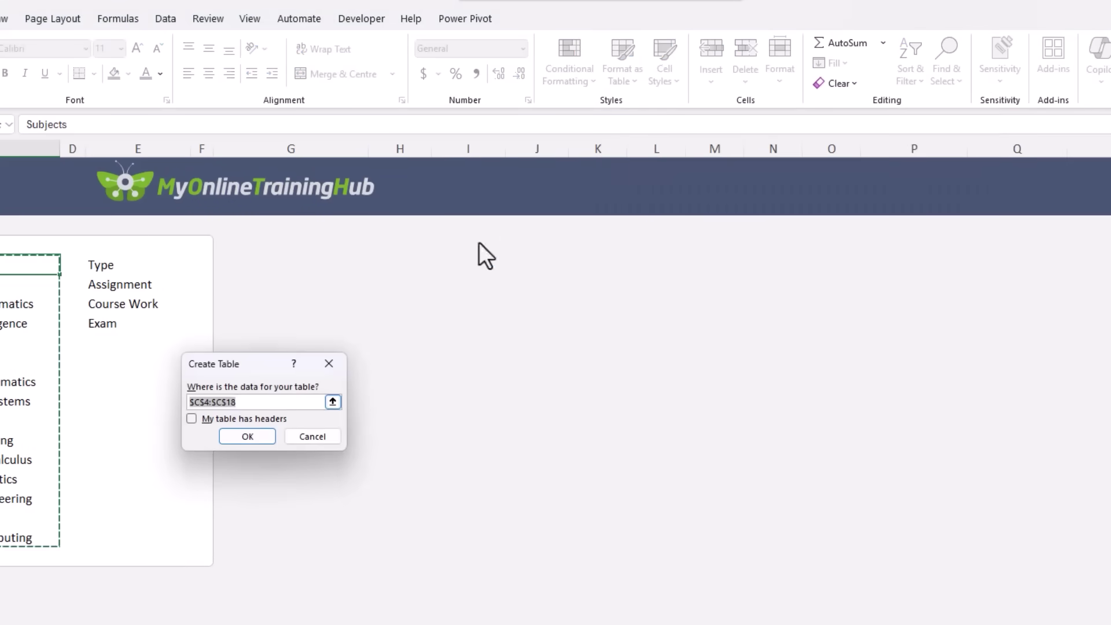
left_click(388, 447)
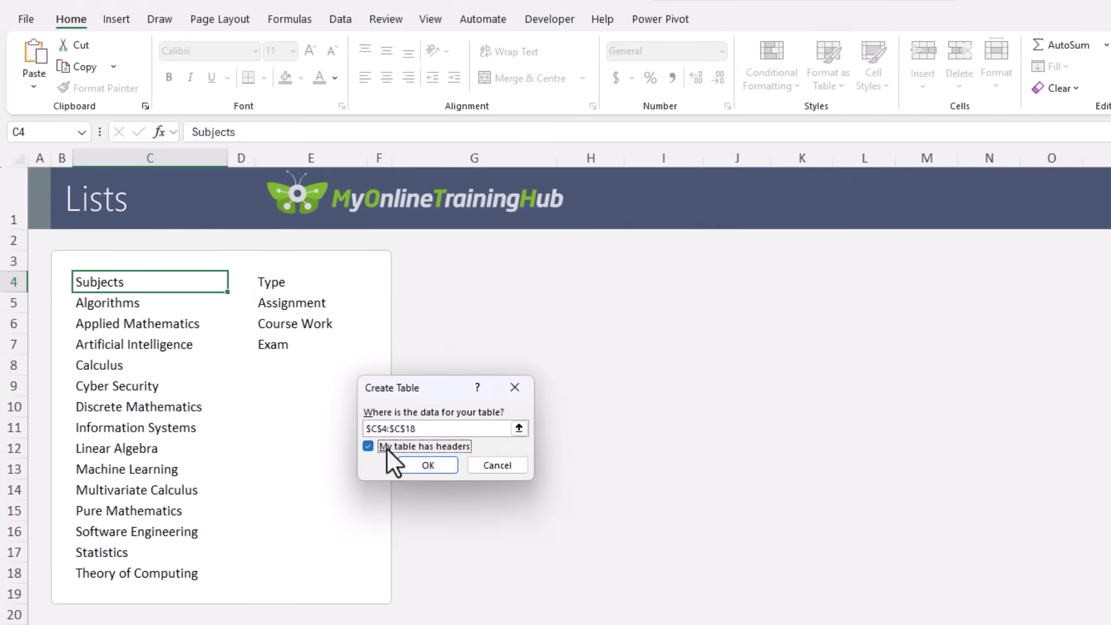
left_click(415, 469)
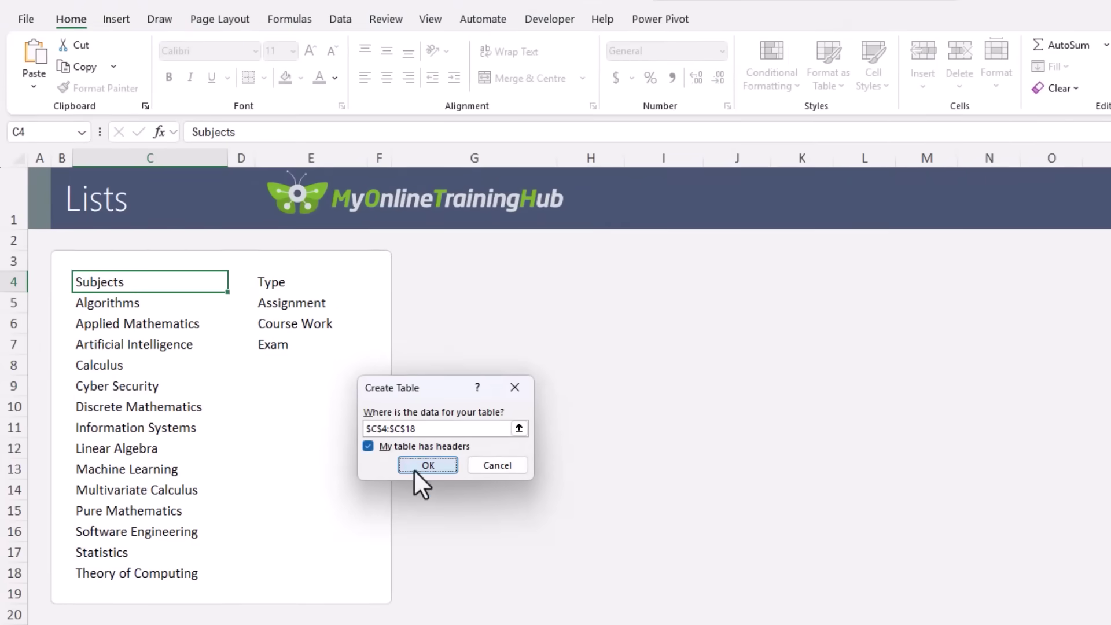
left_click(55, 68)
type("S")
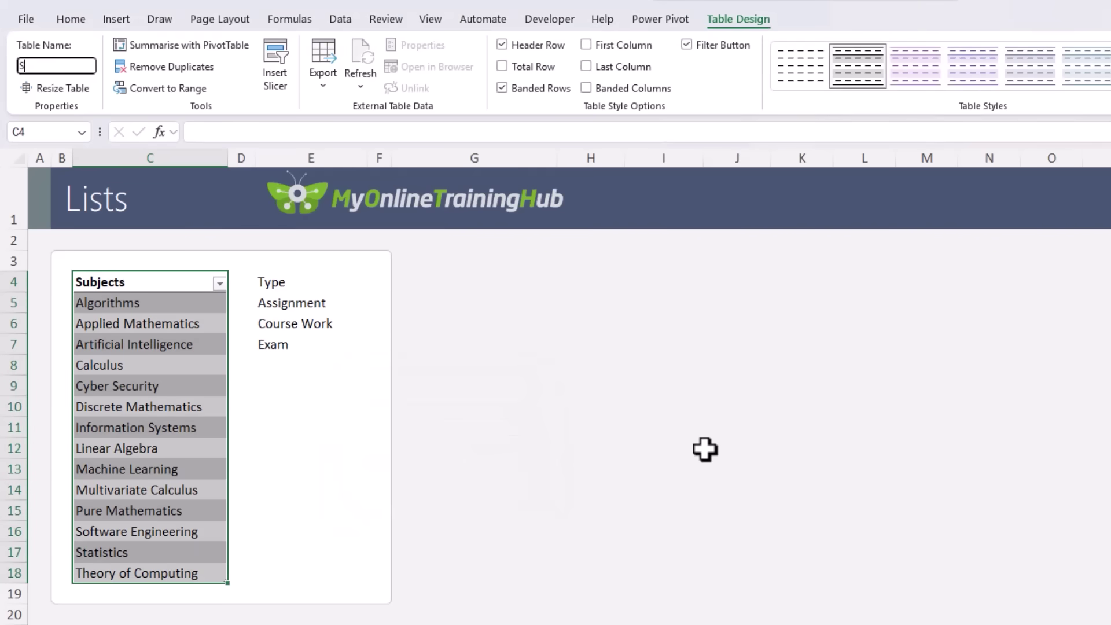
type("ubjects")
key("Return")
Format the Type list as a light table with headers and name it 'Type'.
left_click(312, 283)
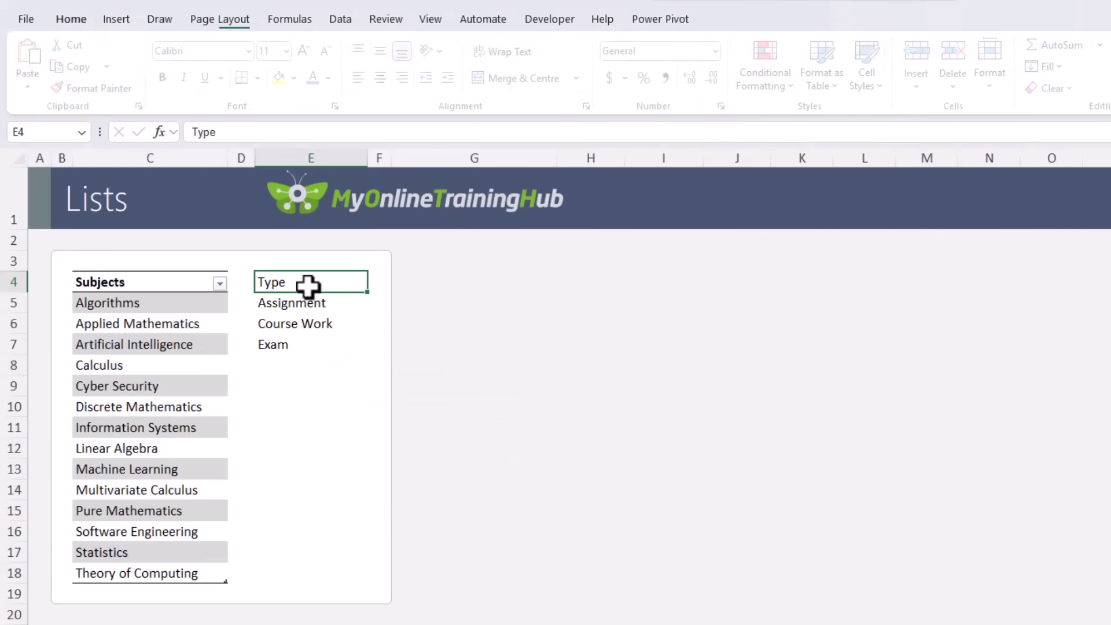
left_click(634, 75)
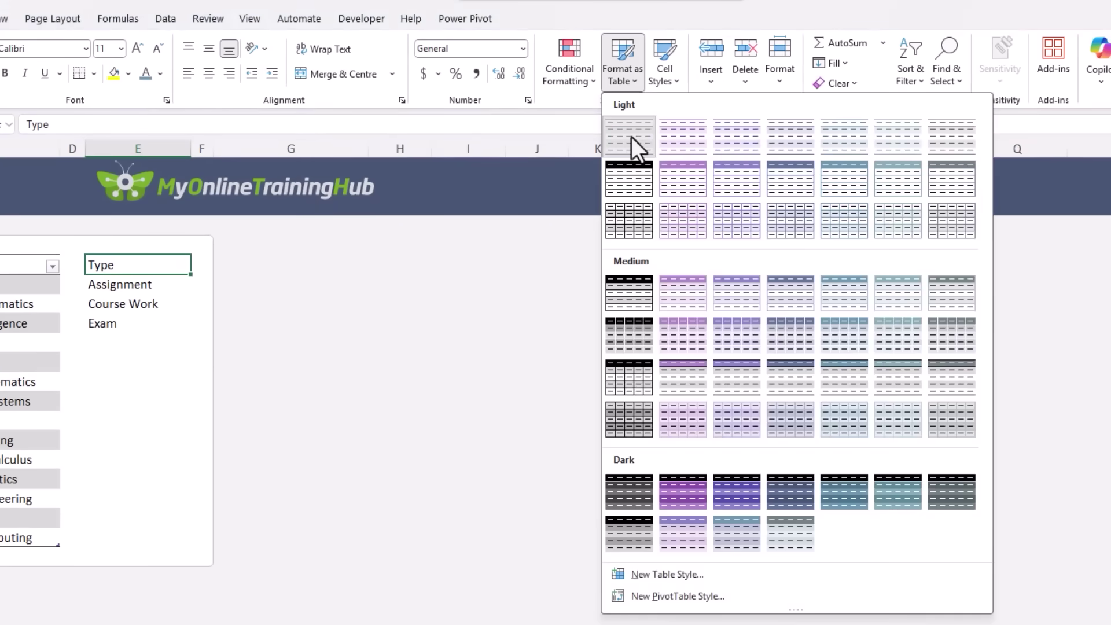
left_click(631, 137)
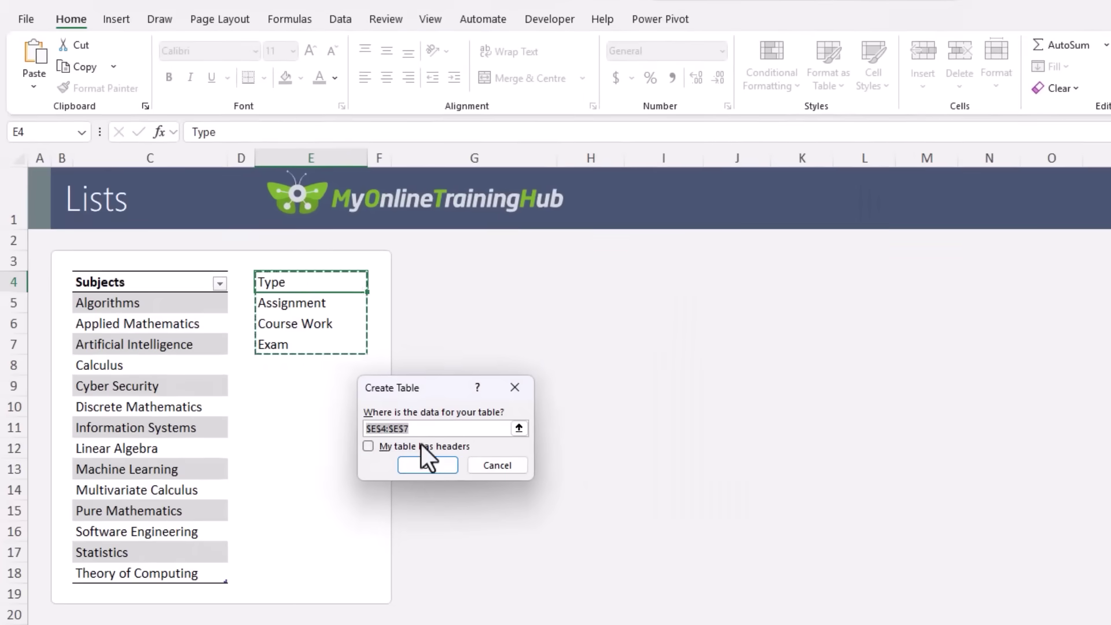
left_click(424, 447)
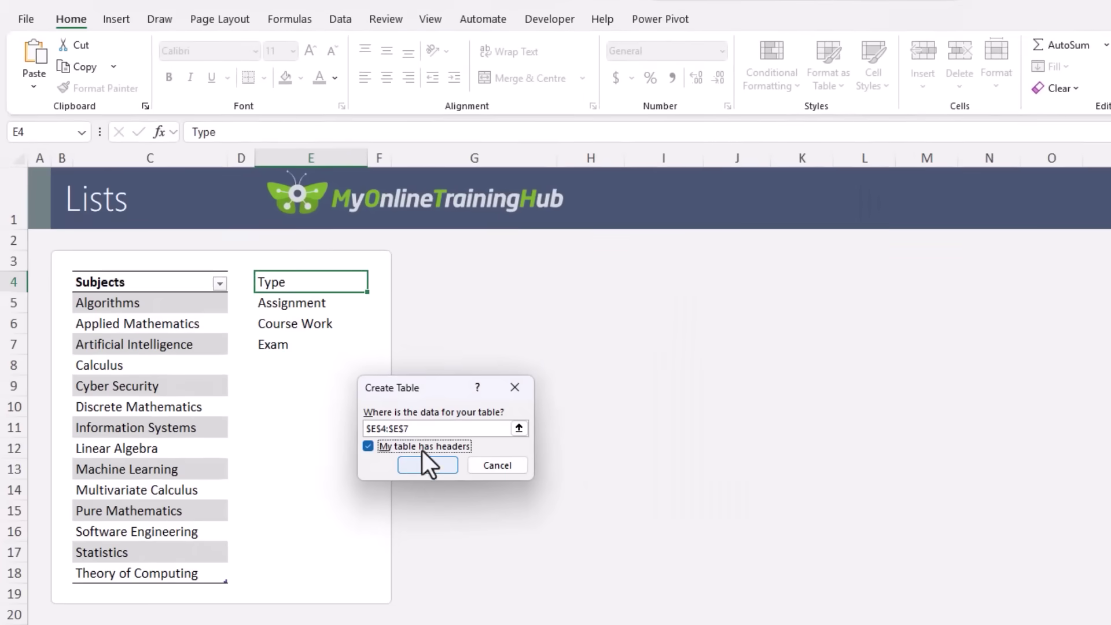
left_click(426, 465)
key("alt+j")
type("table8")
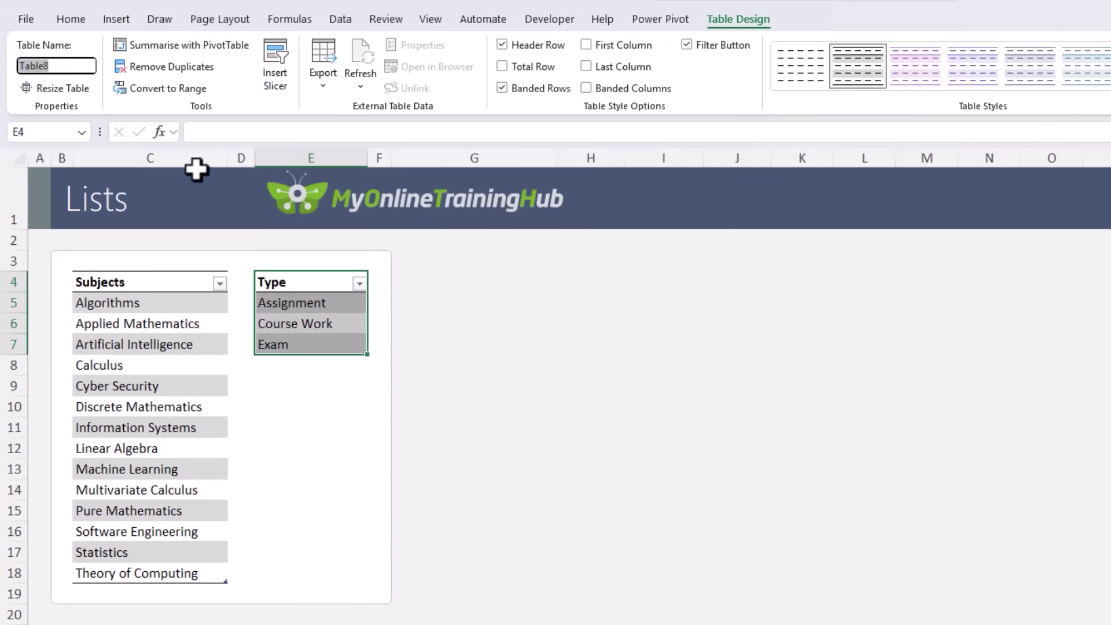
type("Type")
key("Return")
left_click(162, 271)
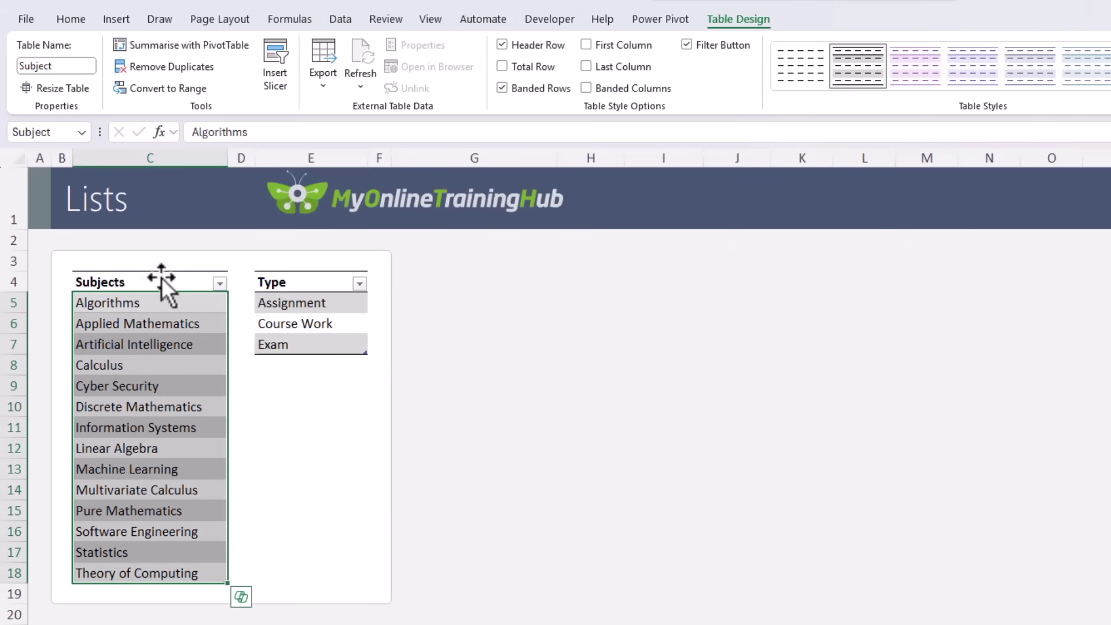
Define the name SubjectList for the Subjects table's data column.
left_click(290, 23)
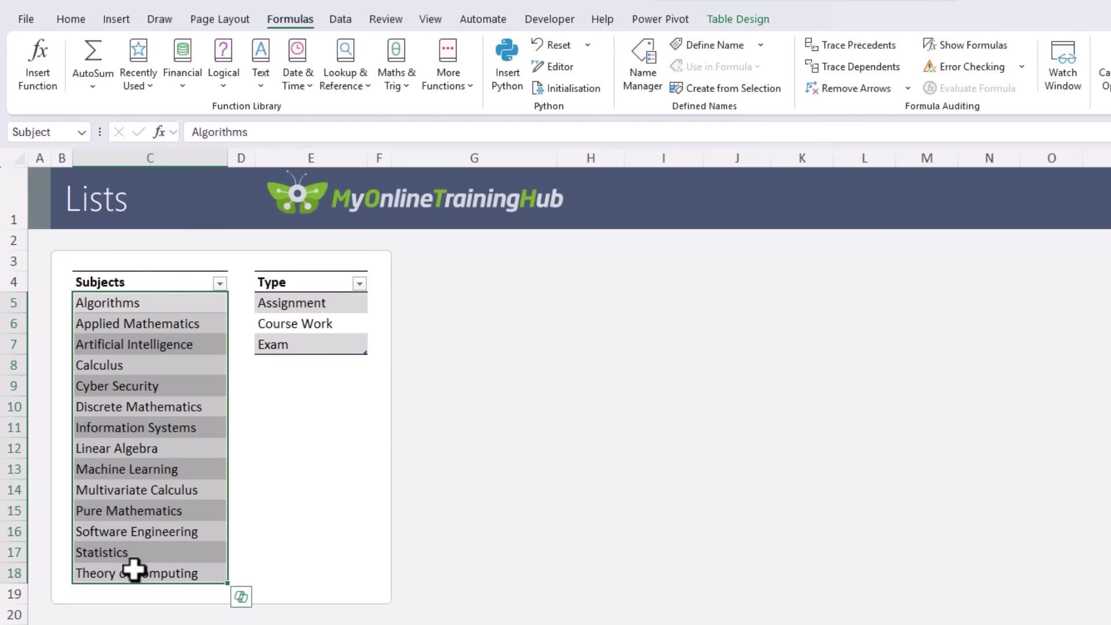
left_click(720, 46)
type("SubjectList")
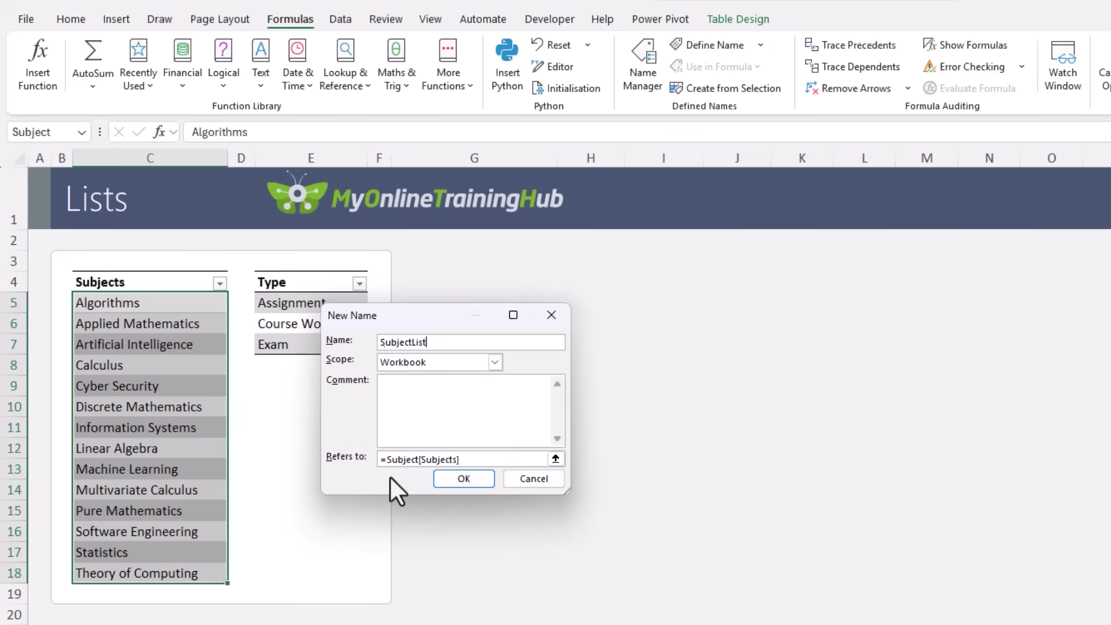
left_click(457, 480)
Define the name WorkType for the Type table's data column.
left_click(312, 272)
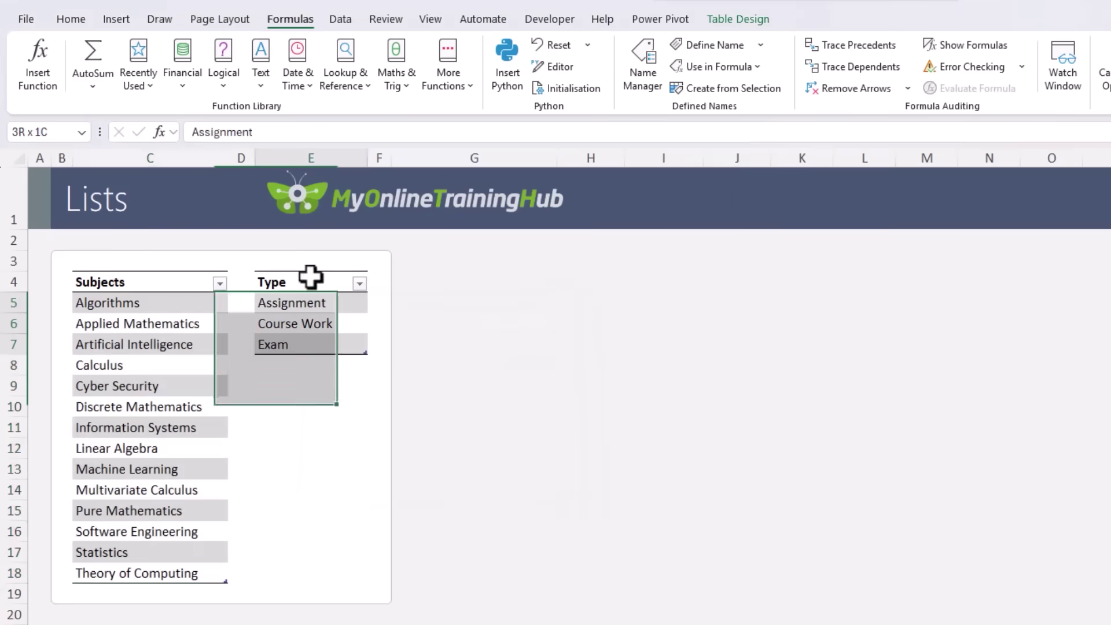
left_click(715, 45)
key("BackSpace")
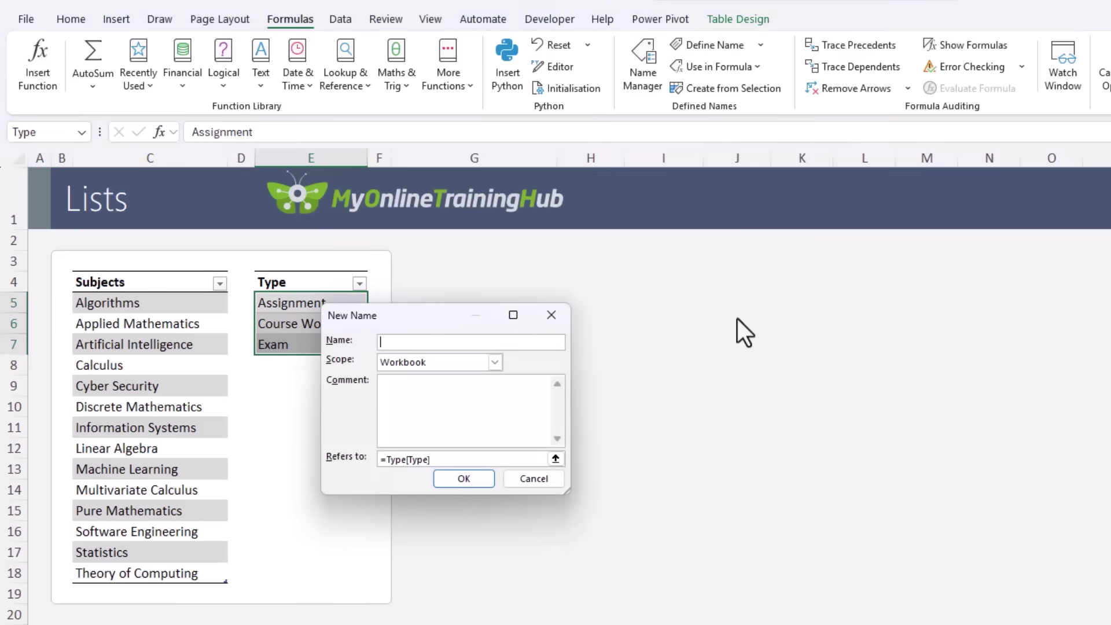
type("WorkType")
key("Return")
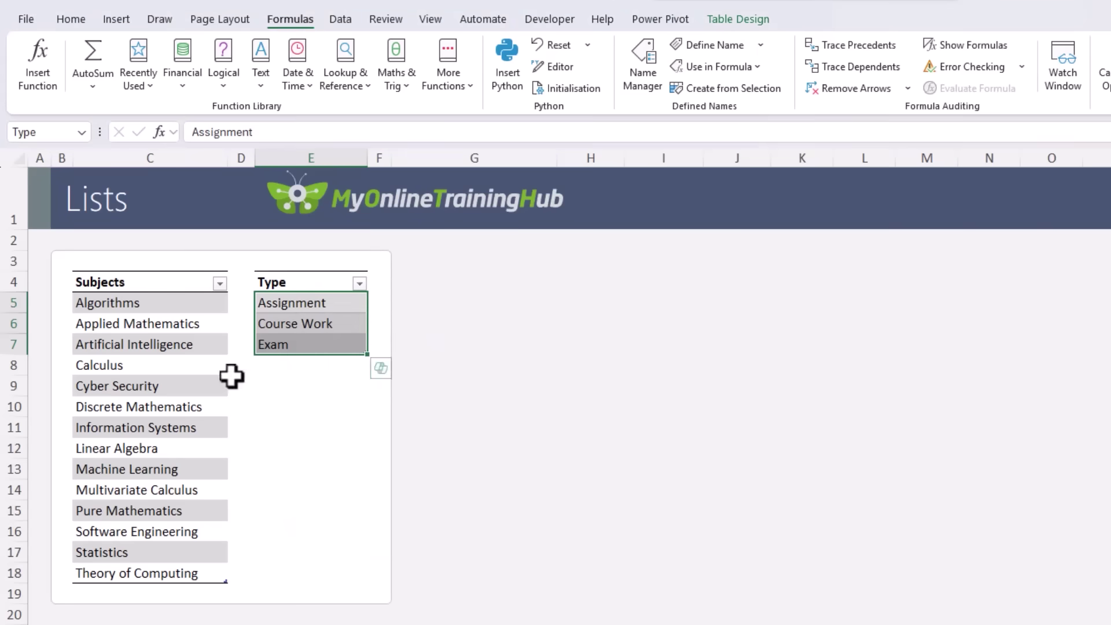
left_click_drag(303, 367, 300, 444)
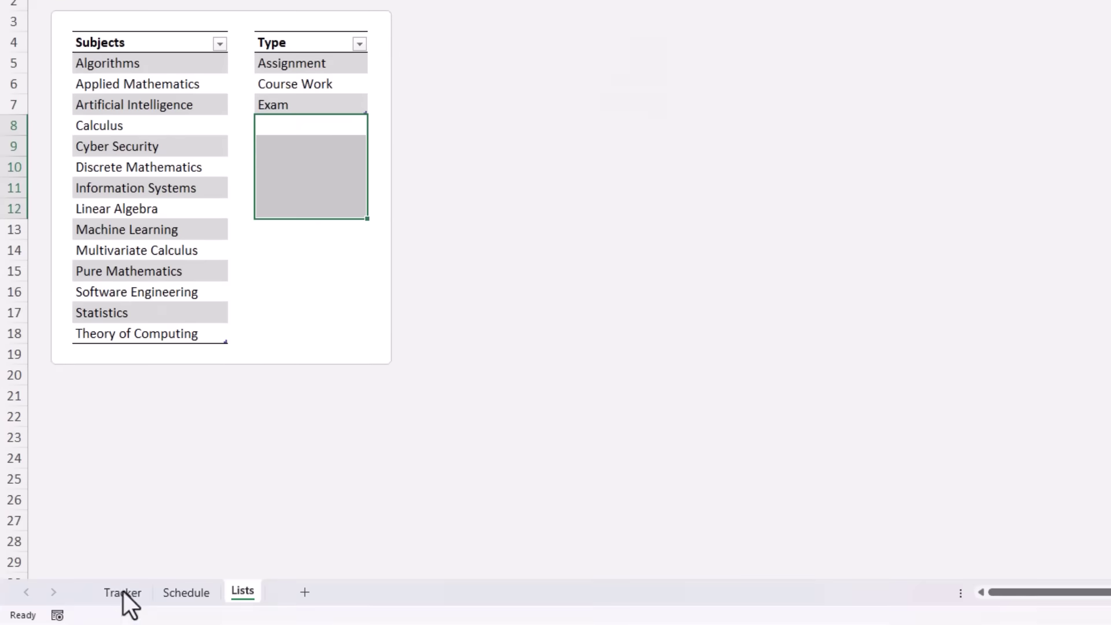
On the Tracker sheet, enter headers Task, Subject, Type, Due, Time Req'd, status, Days Available, Notes, Links.
left_click(122, 594)
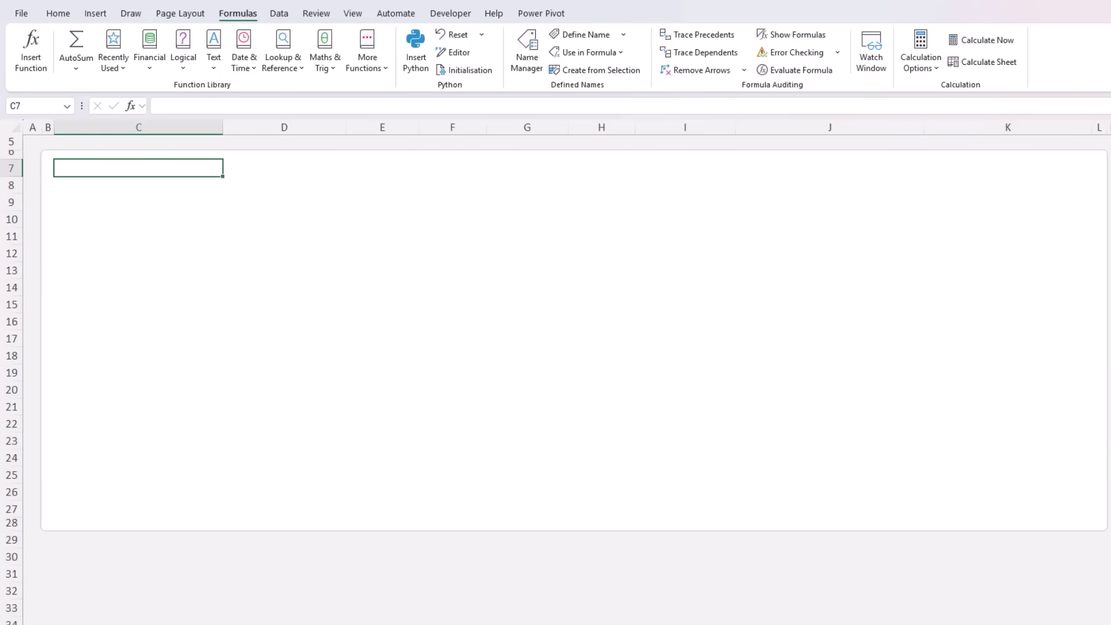
type("Task")
key("Tab")
type("Subject")
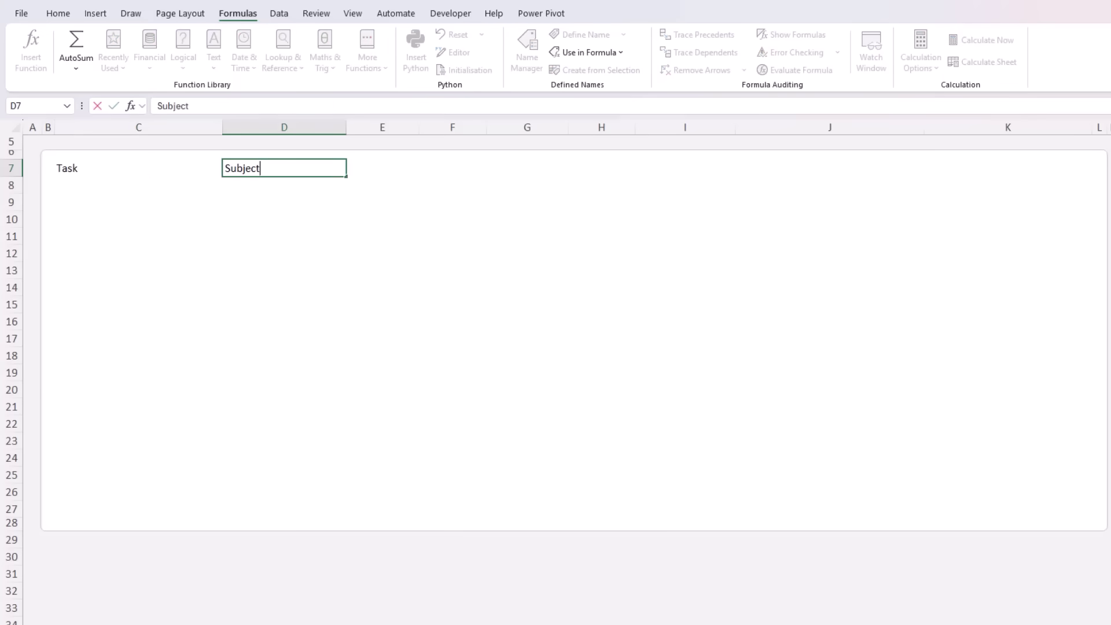
key("Tab")
type("Type")
key("Tab")
type("Due")
key("Tab")
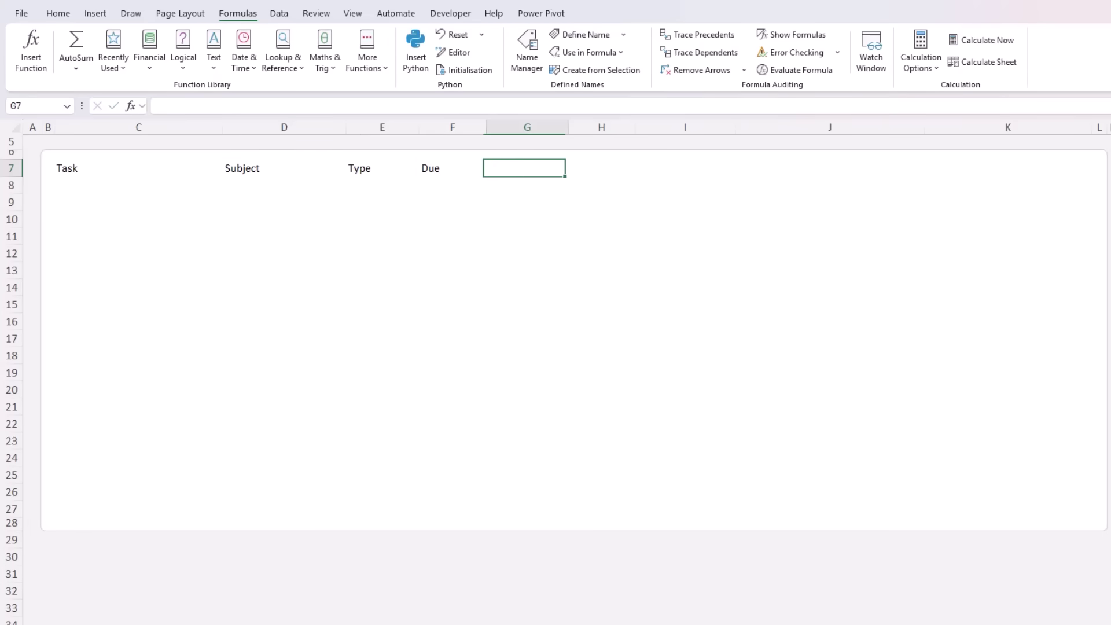
type("Time Req'd")
key("Tab")
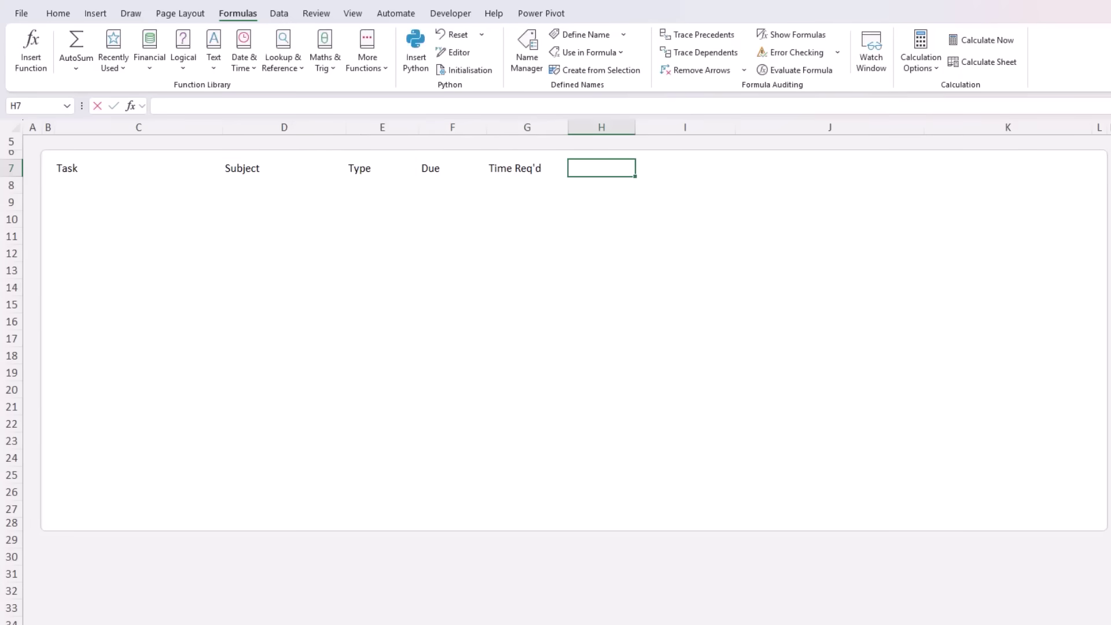
type("status")
key("Tab")
type("Days Avail")
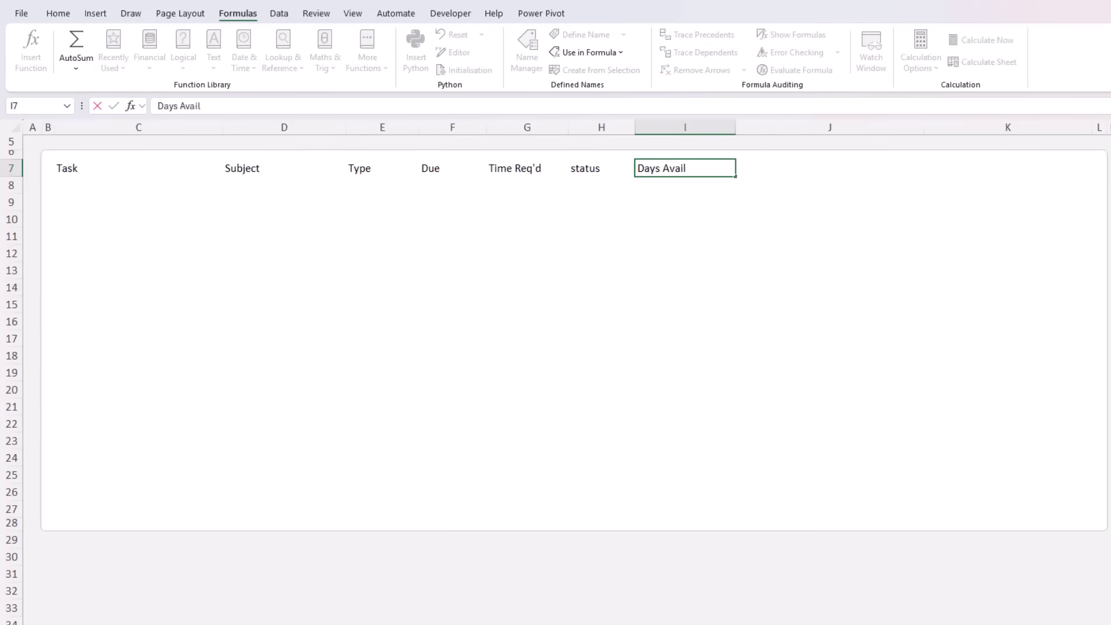
type("able")
key("Tab")
type("Notes")
key("Tab")
type("Link")
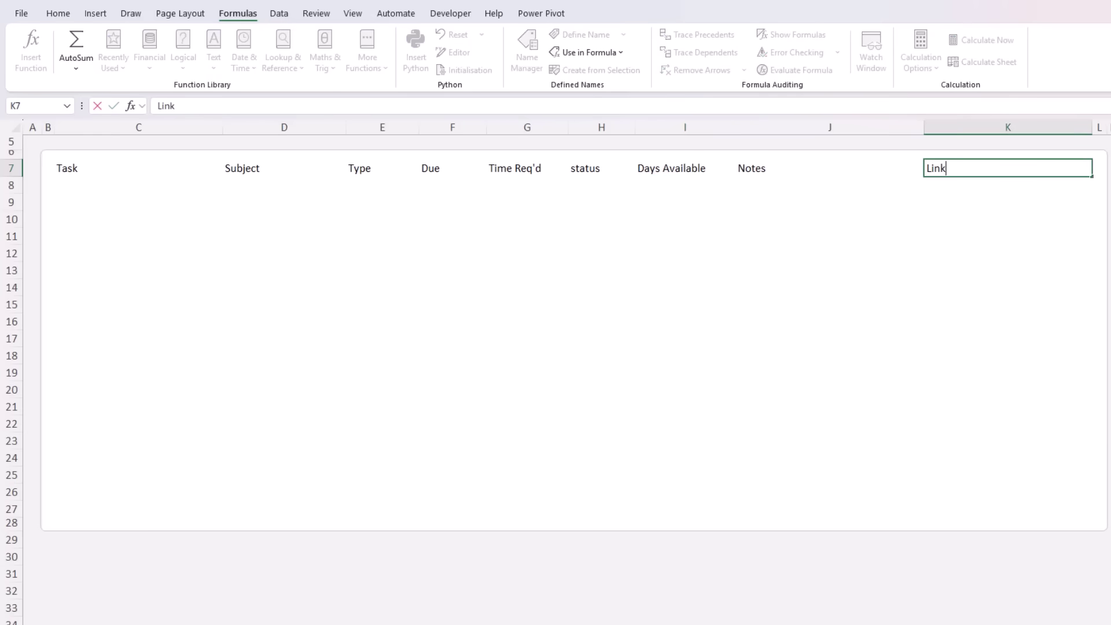
type("s")
key("ctrl+shift+Left")
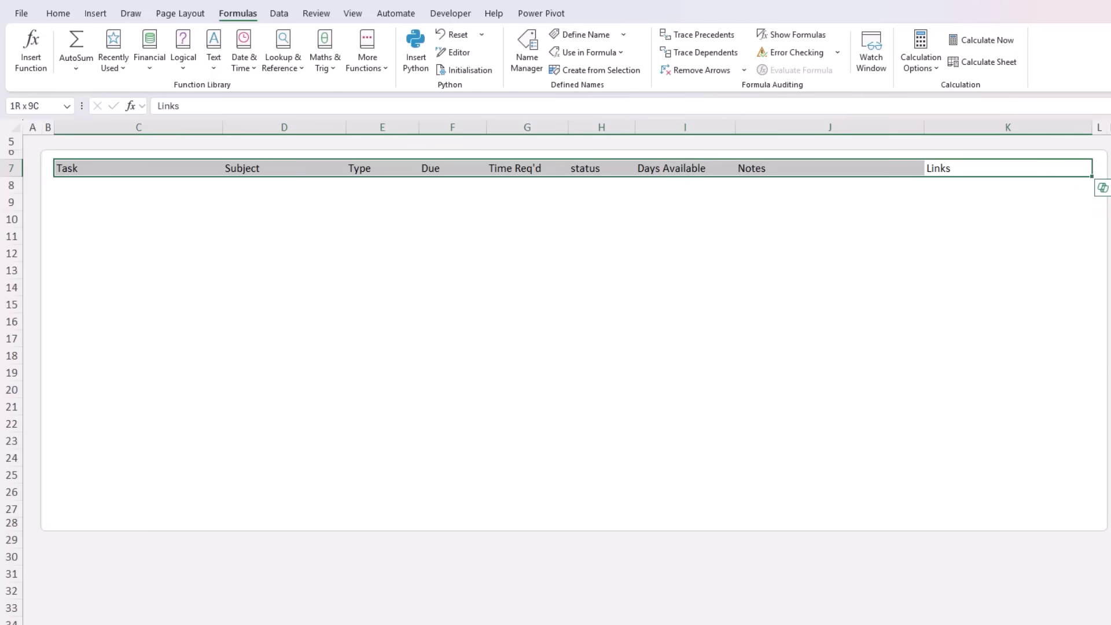
Format C7:K7 as a plain light table with headers and name it Tasks.
left_click(57, 12)
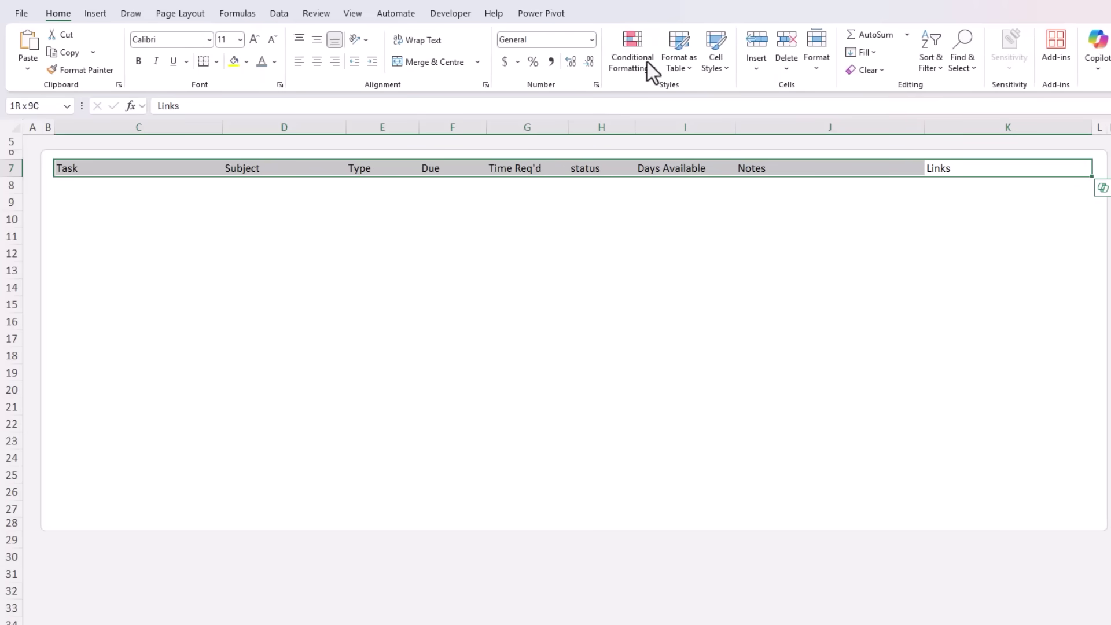
left_click(666, 65)
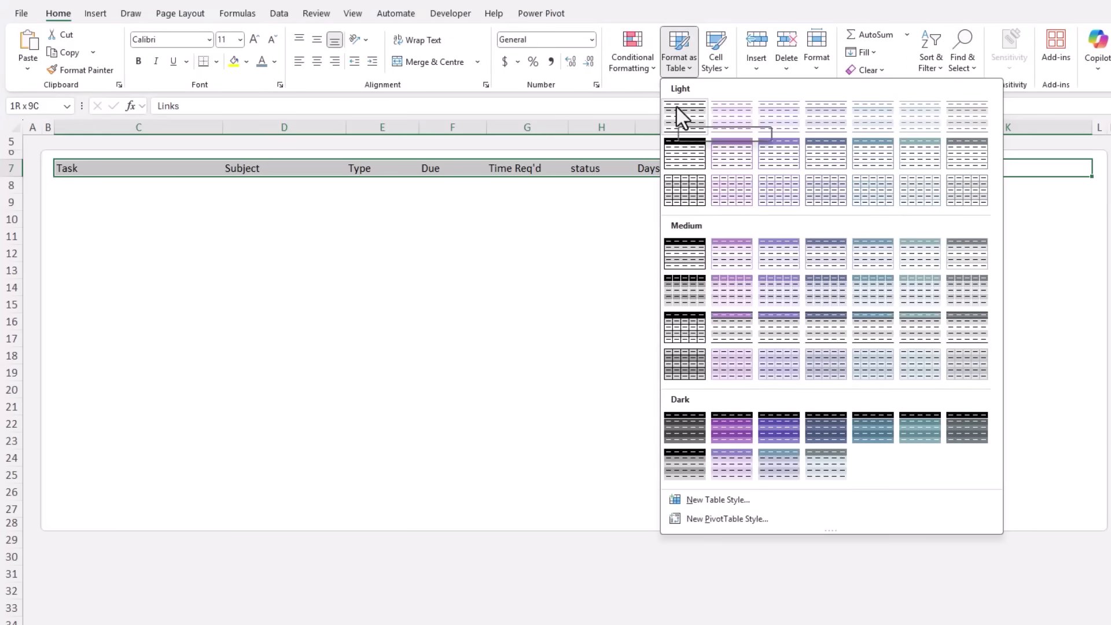
left_click(911, 121)
left_click(353, 365)
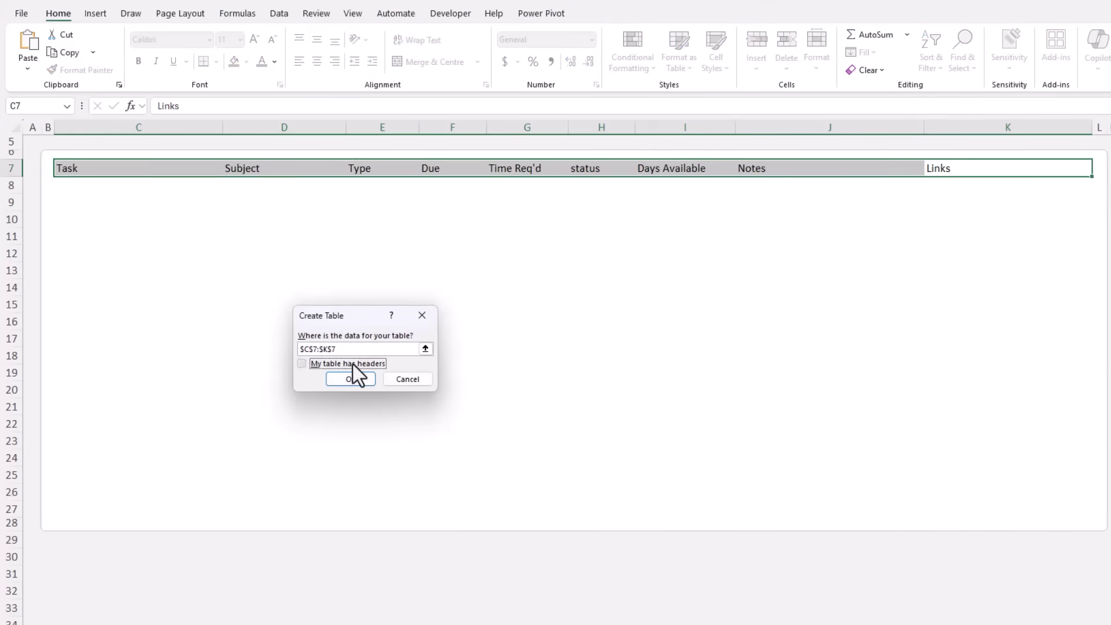
left_click(343, 376)
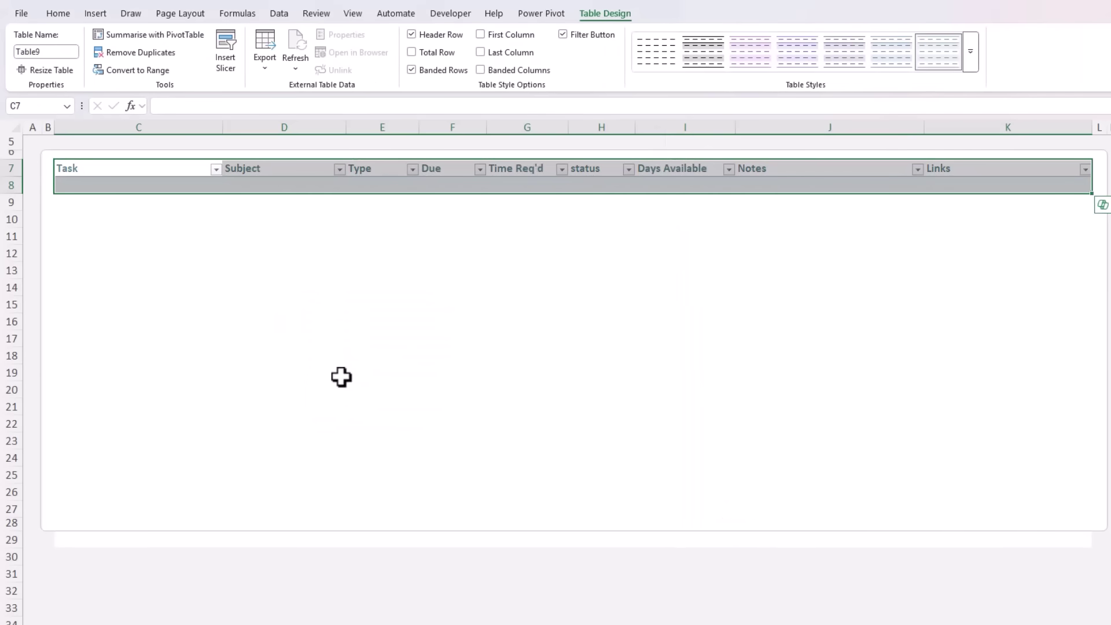
left_click(40, 52)
type("Tasks")
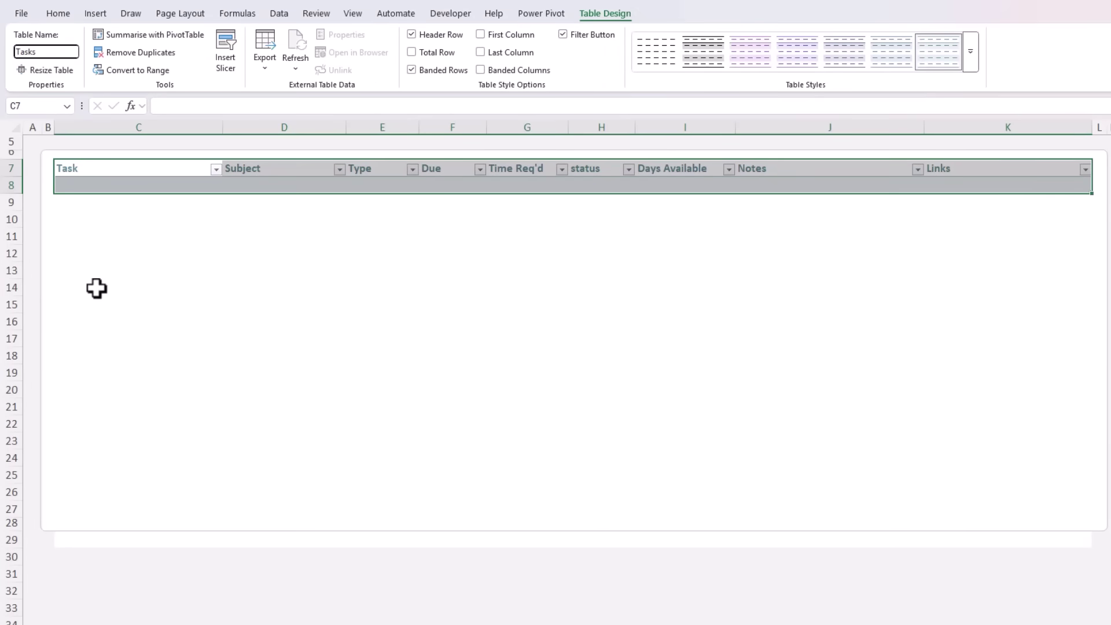
key("Return")
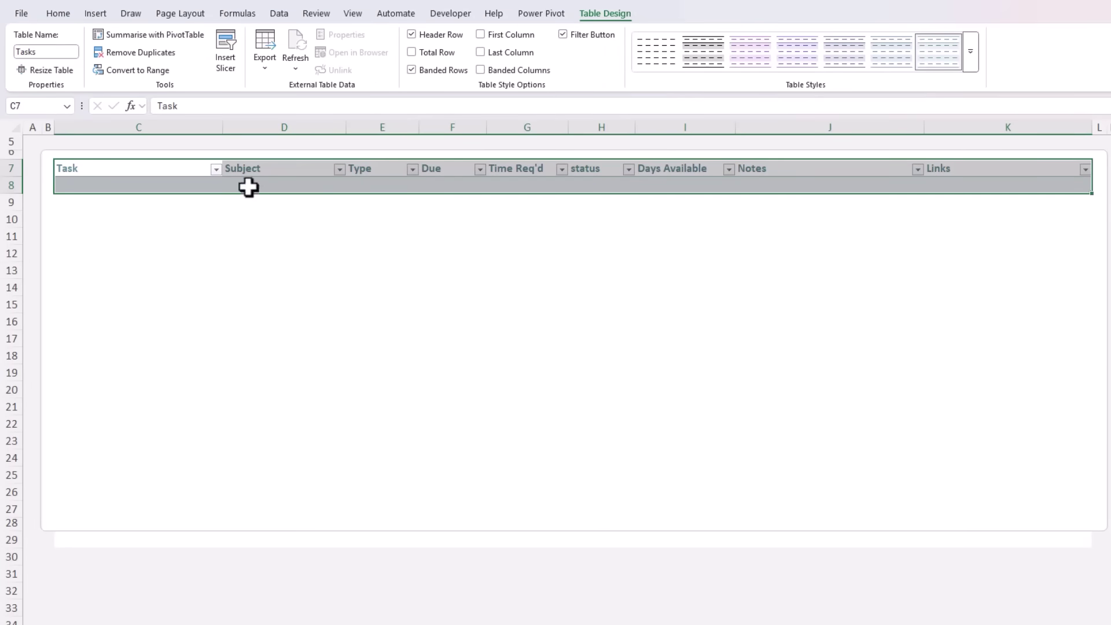
left_click(287, 184)
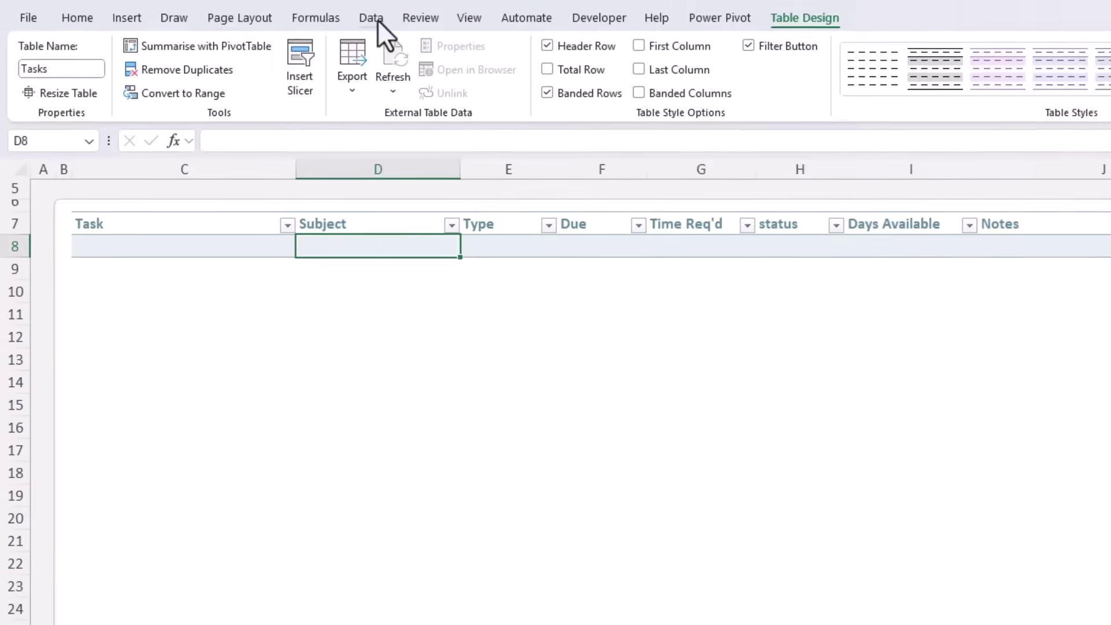
Give D8 list validation sourced from =SubjectList and check its subject drop-down.
left_click(279, 13)
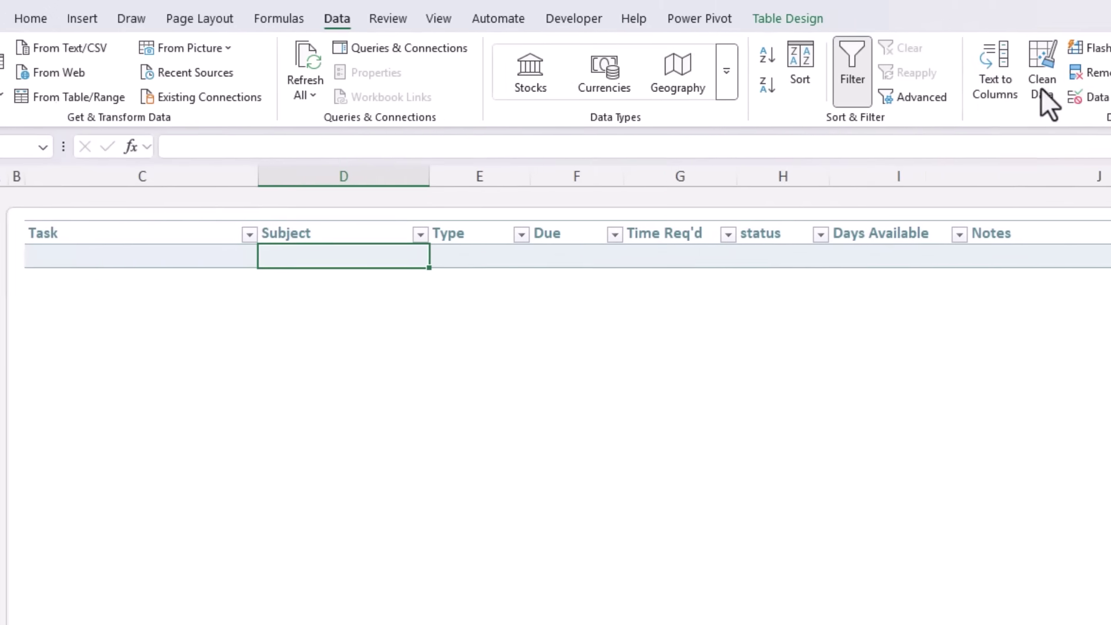
left_click(804, 96)
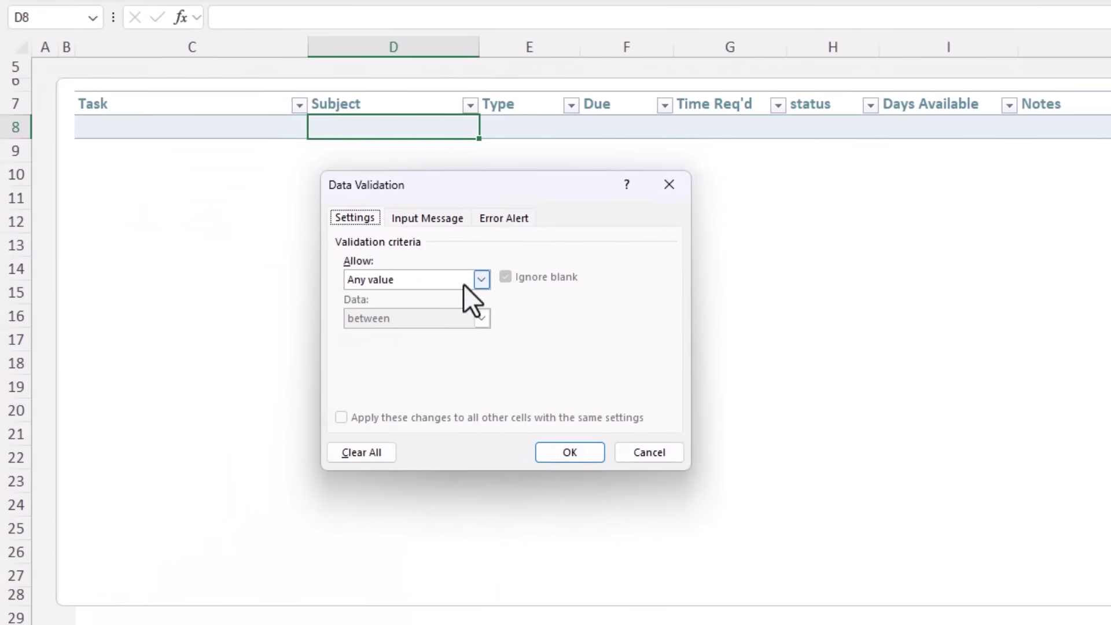
left_click(463, 284)
left_click(405, 331)
left_click(385, 356)
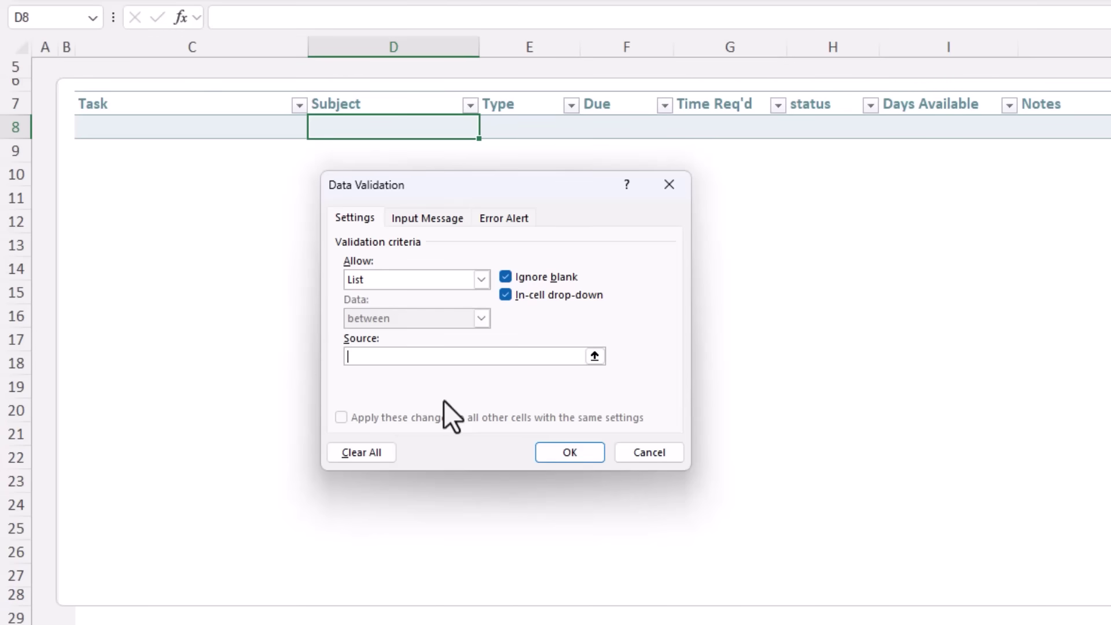
key("F3")
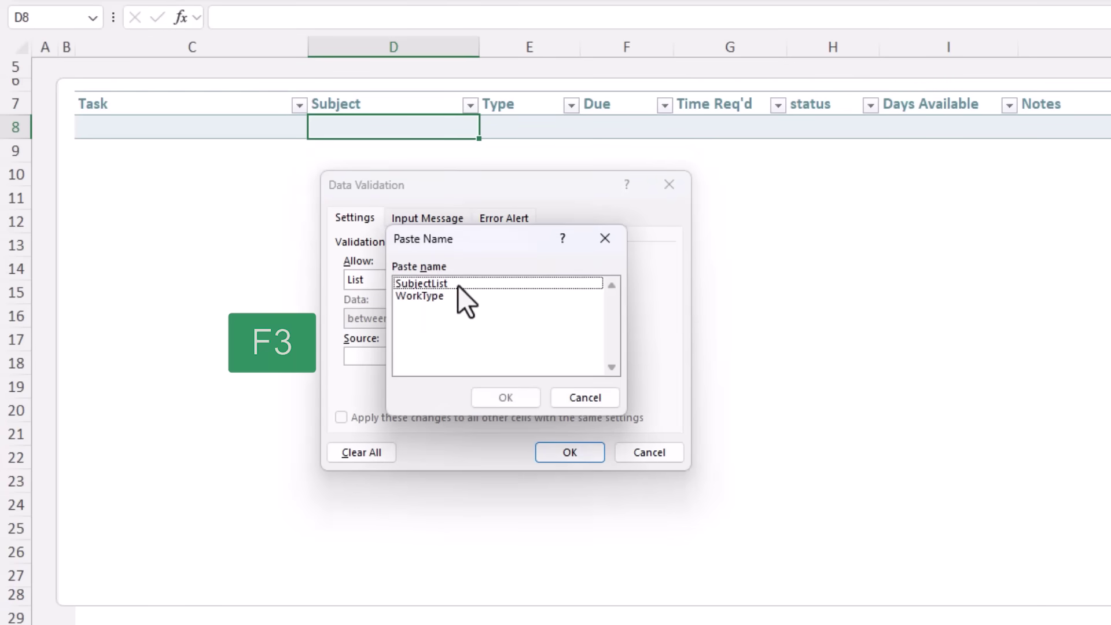
left_click(457, 285)
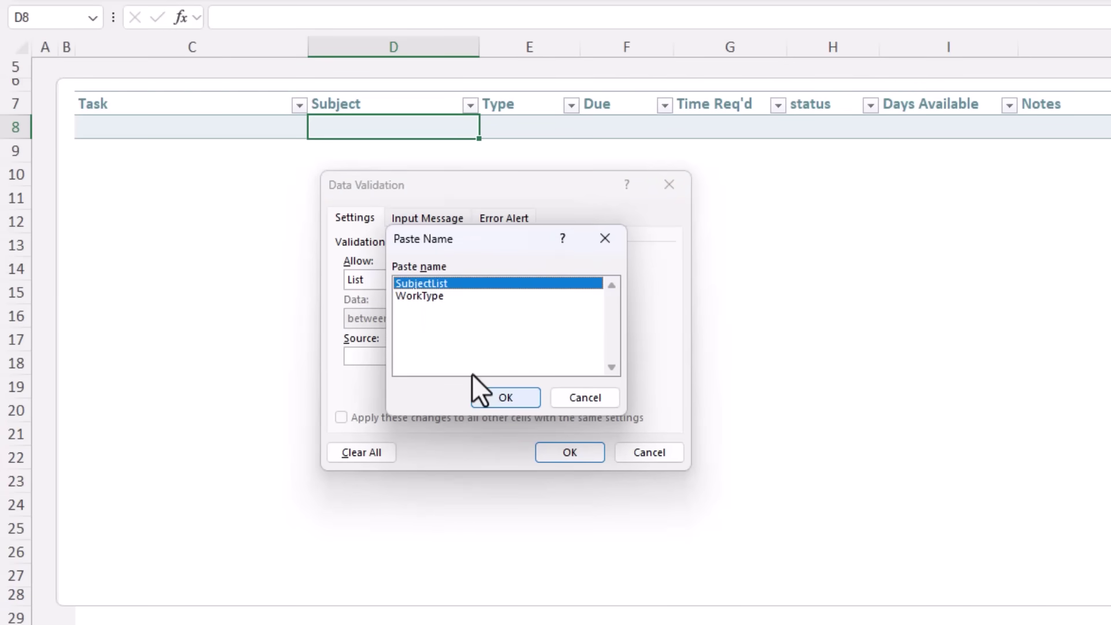
left_click(475, 391)
left_click(553, 455)
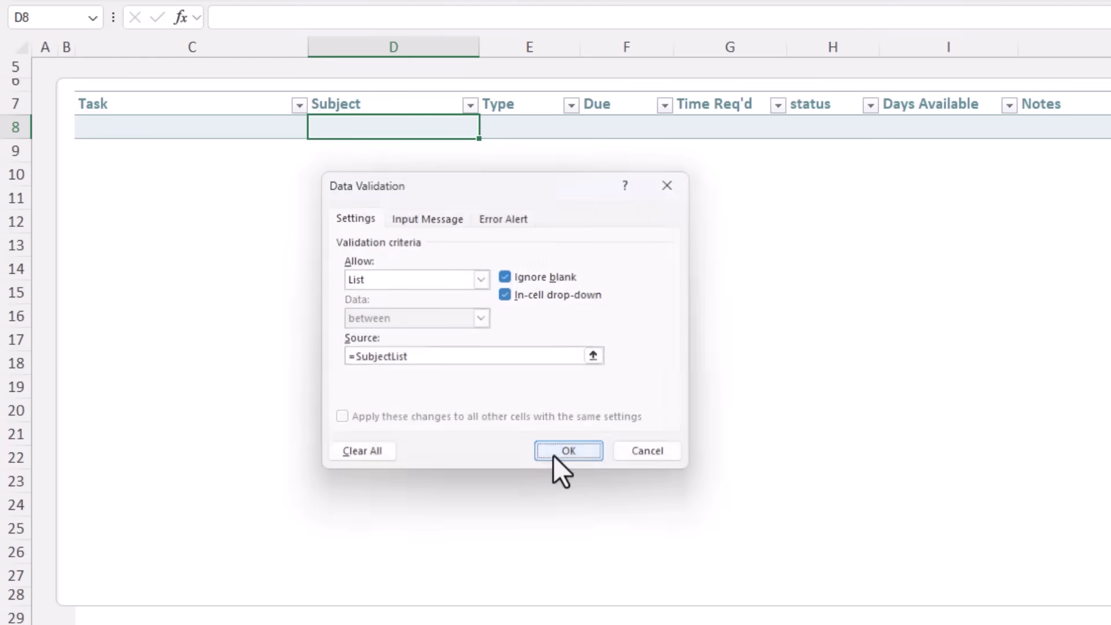
left_click(488, 132)
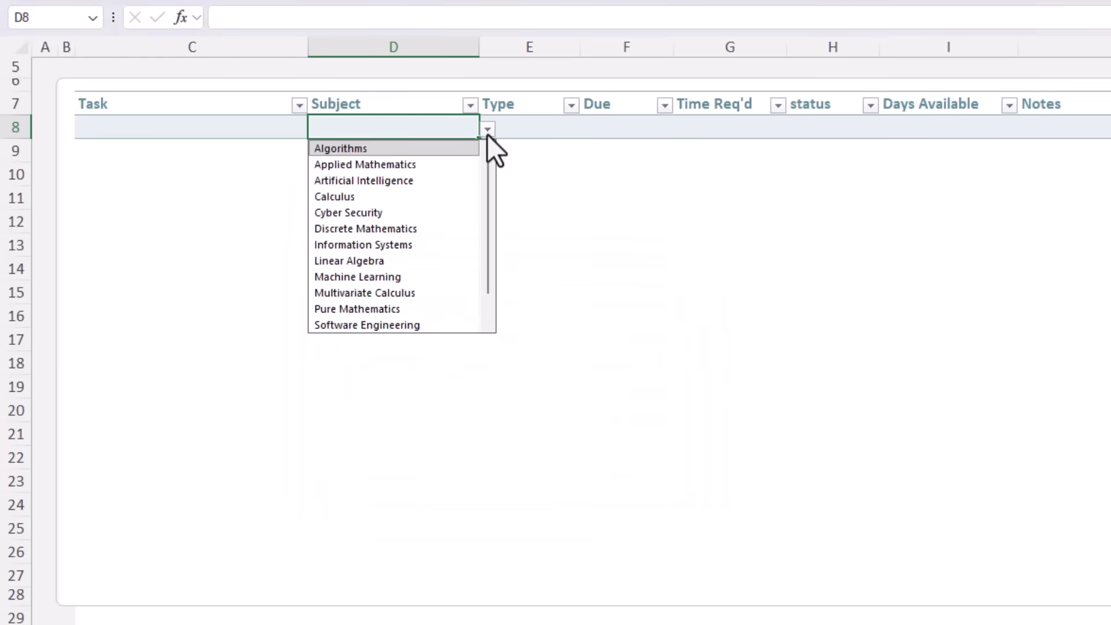
Give the Type cell E8 list validation sourced from =WorkType.
left_click(487, 134)
key("Tab")
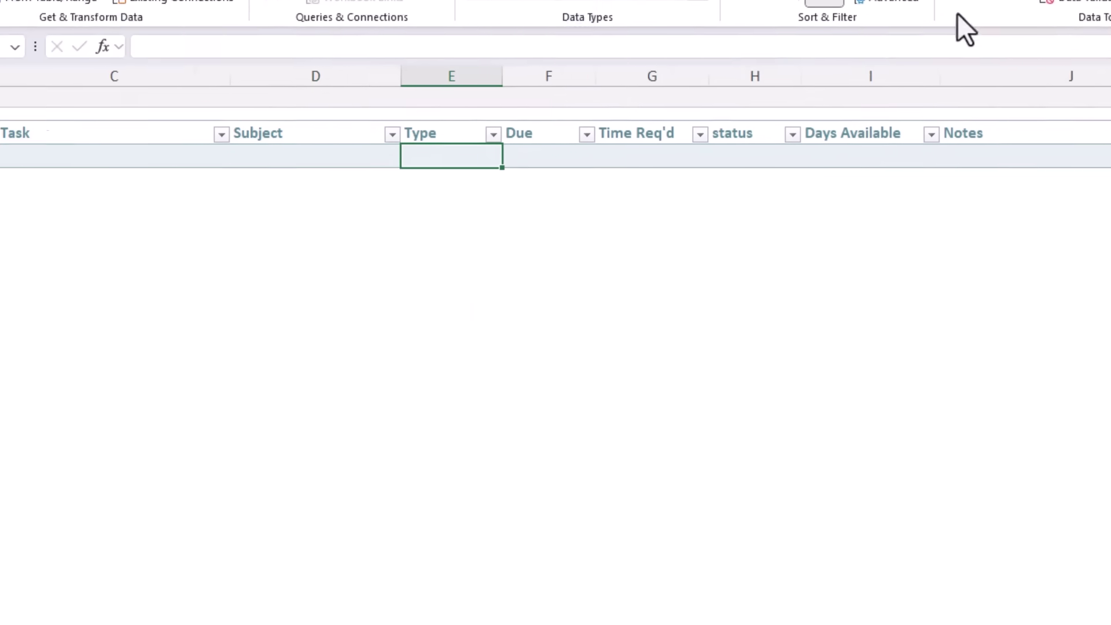
left_click(787, 100)
left_click(328, 336)
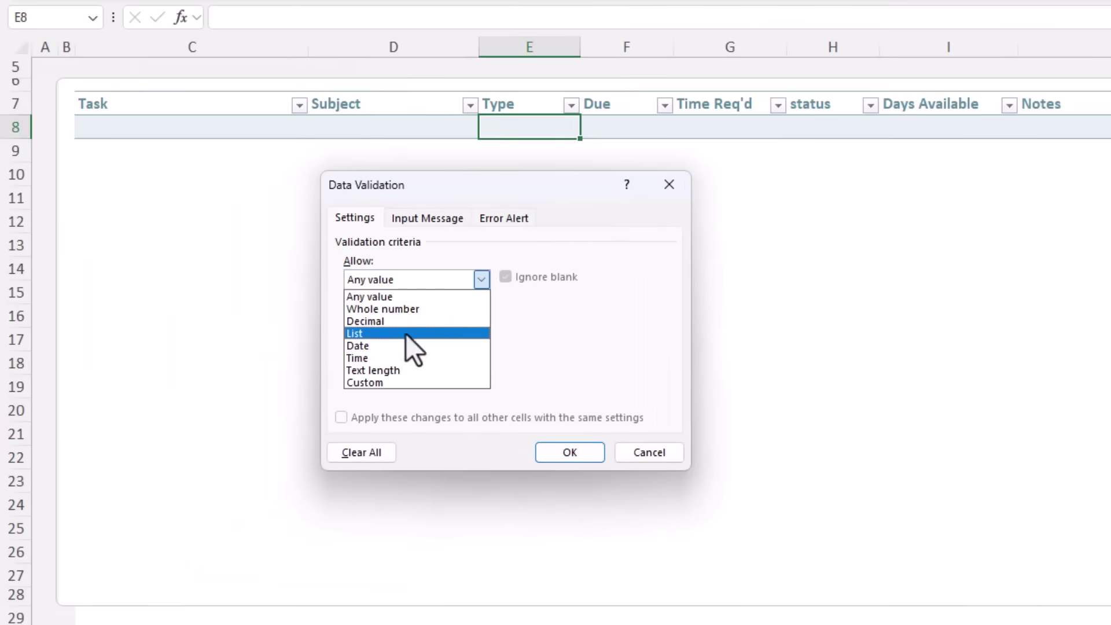
left_click(249, 395)
left_click(243, 412)
key("F3")
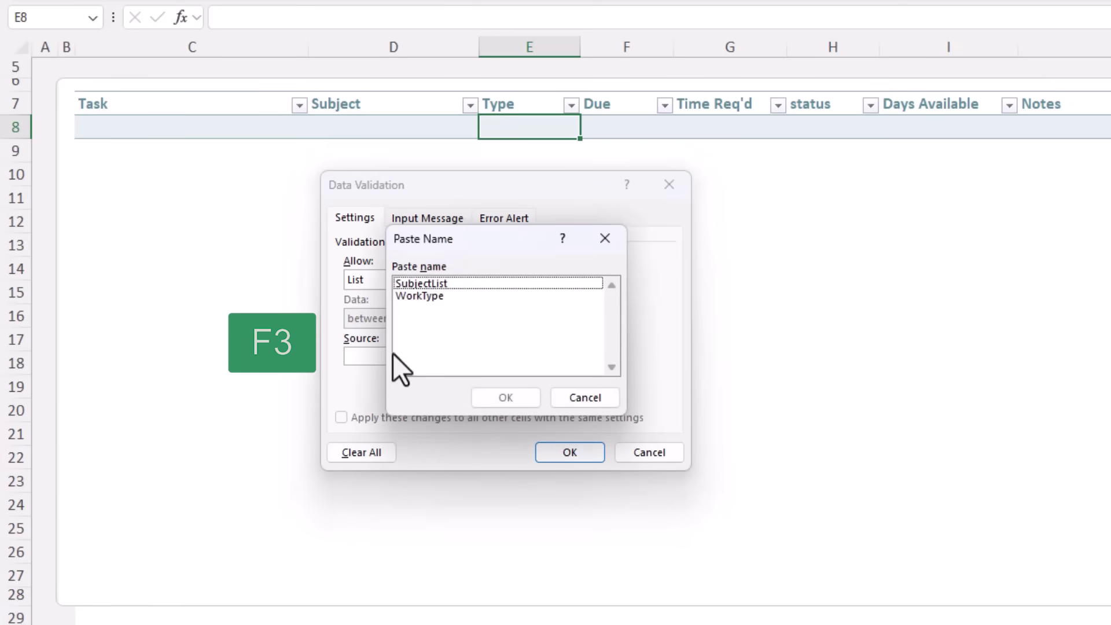
double_click(458, 297)
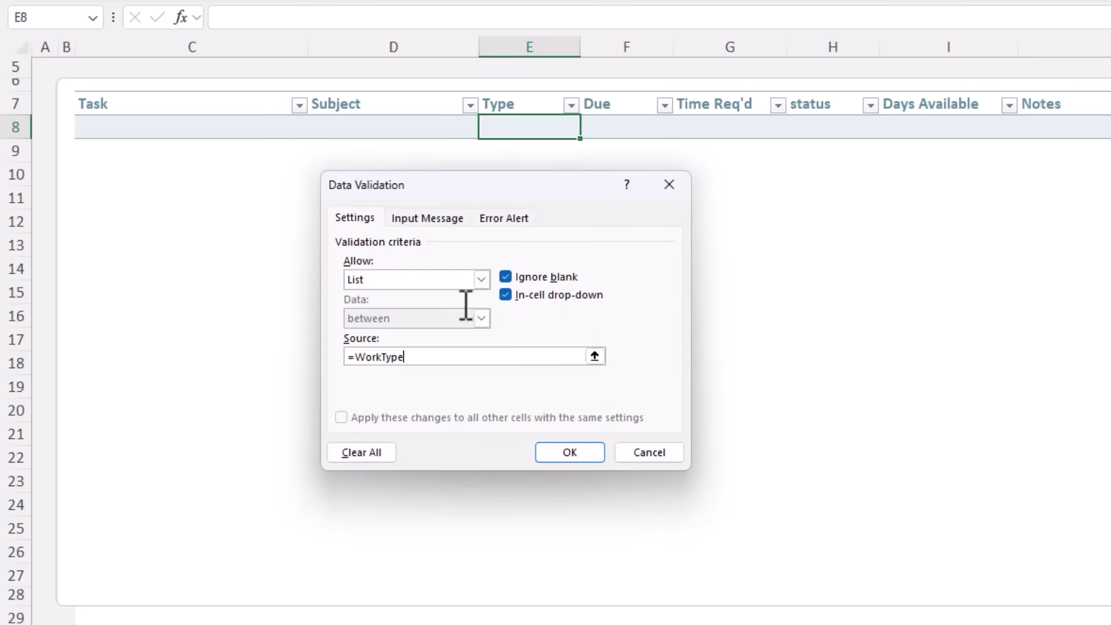
left_click(569, 452)
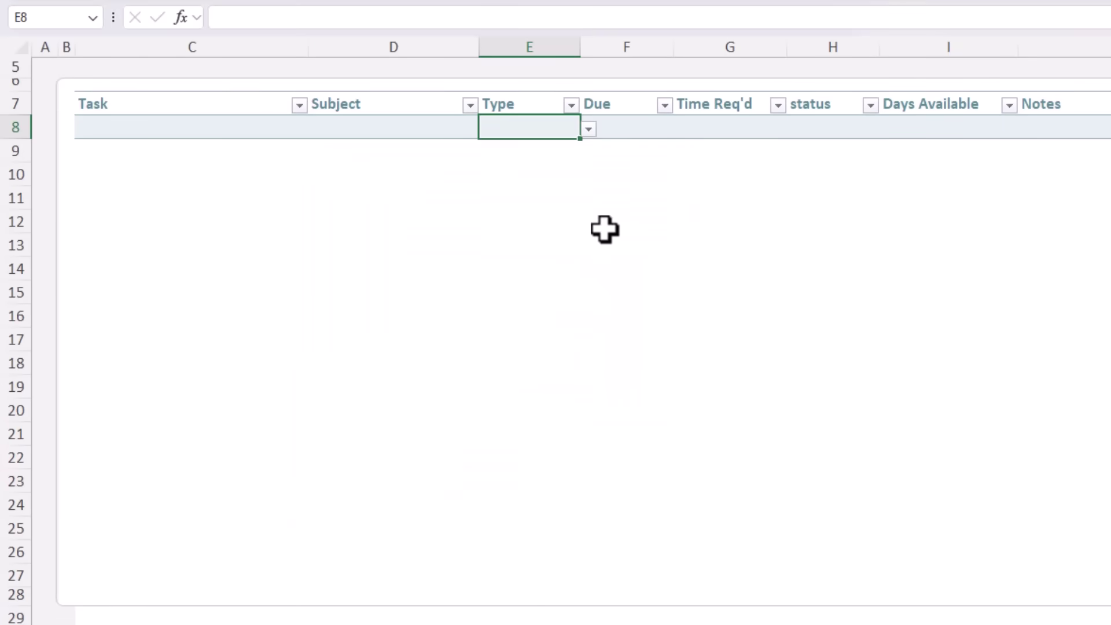
Capitalise the H7 header from 'status' to 'Status'.
left_click(850, 109)
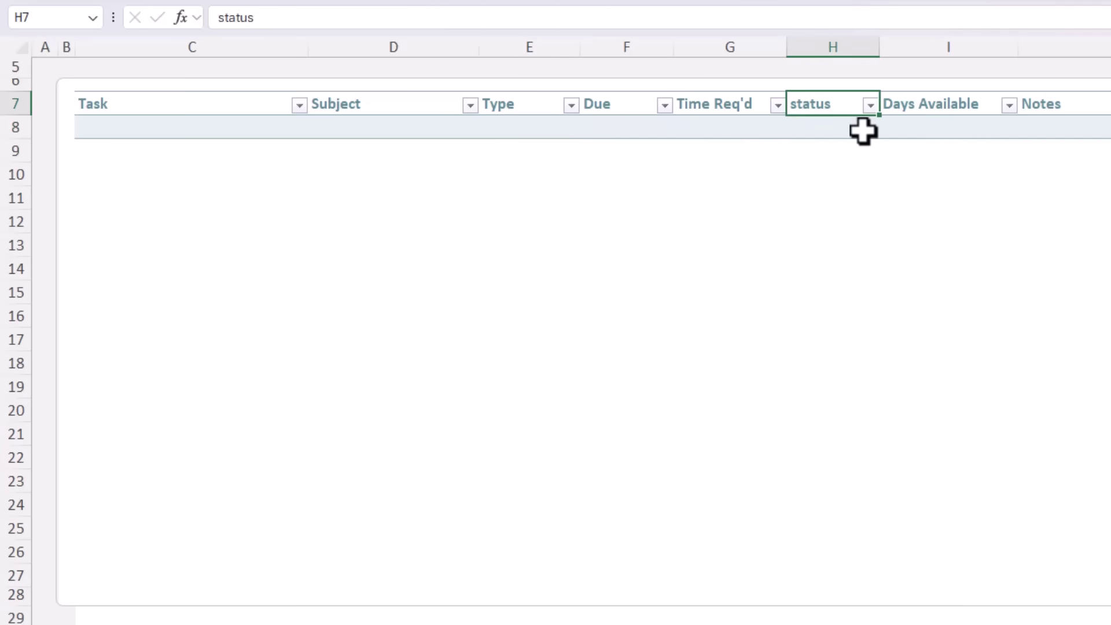
key("F2")
key("Home")
key("Delete")
type("S")
key("Return")
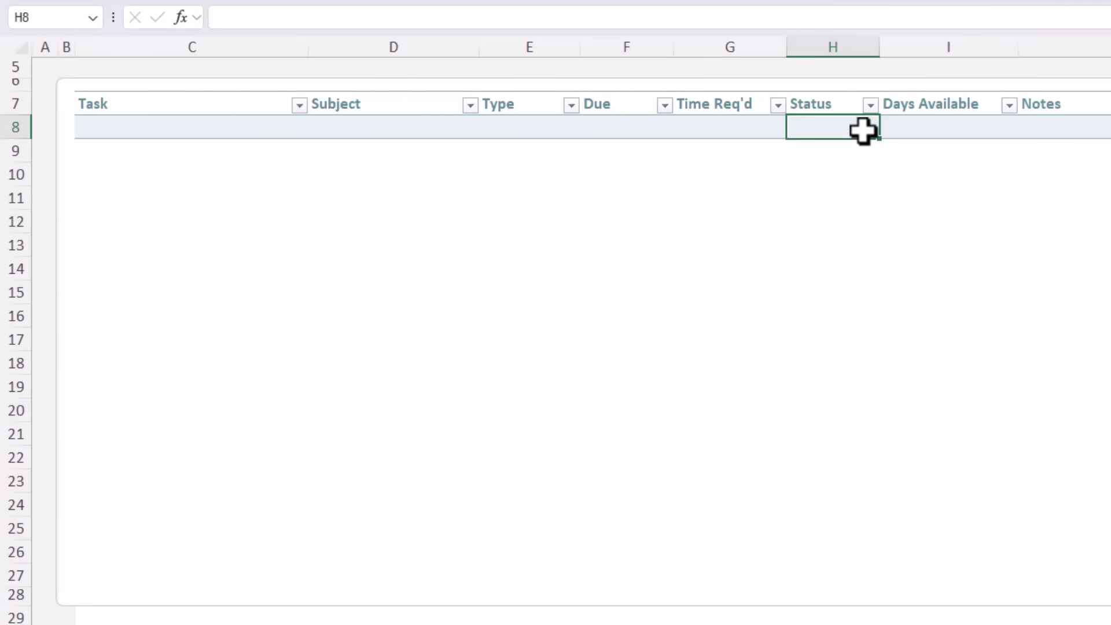
Give H8 a list validation of Not Started, Started, Completed and check the drop-down.
left_click(794, 102)
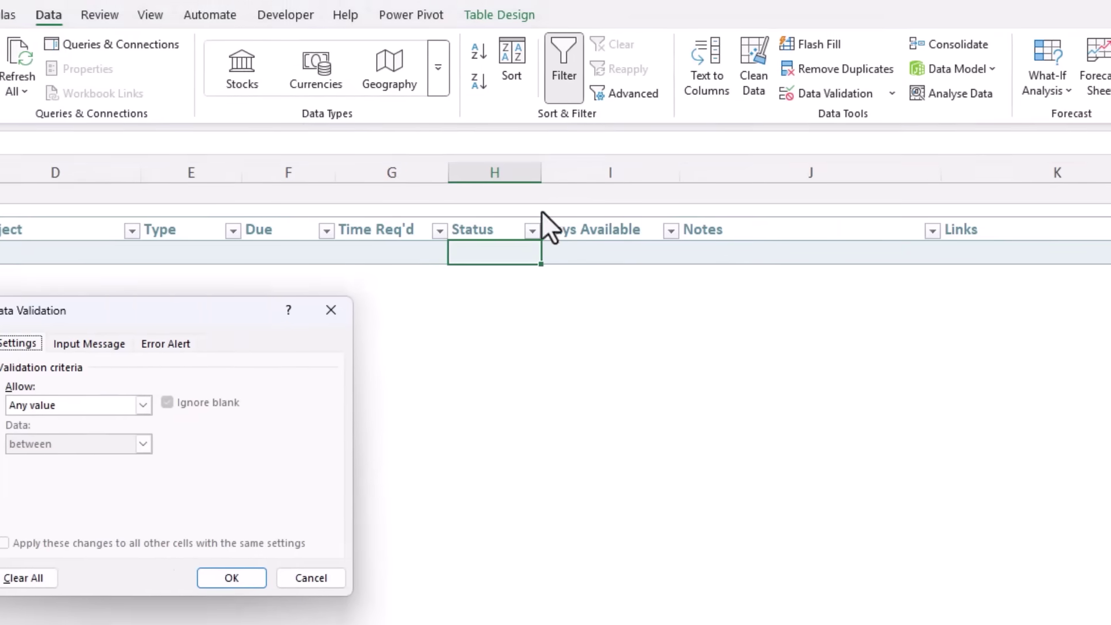
left_click(425, 278)
left_click(370, 332)
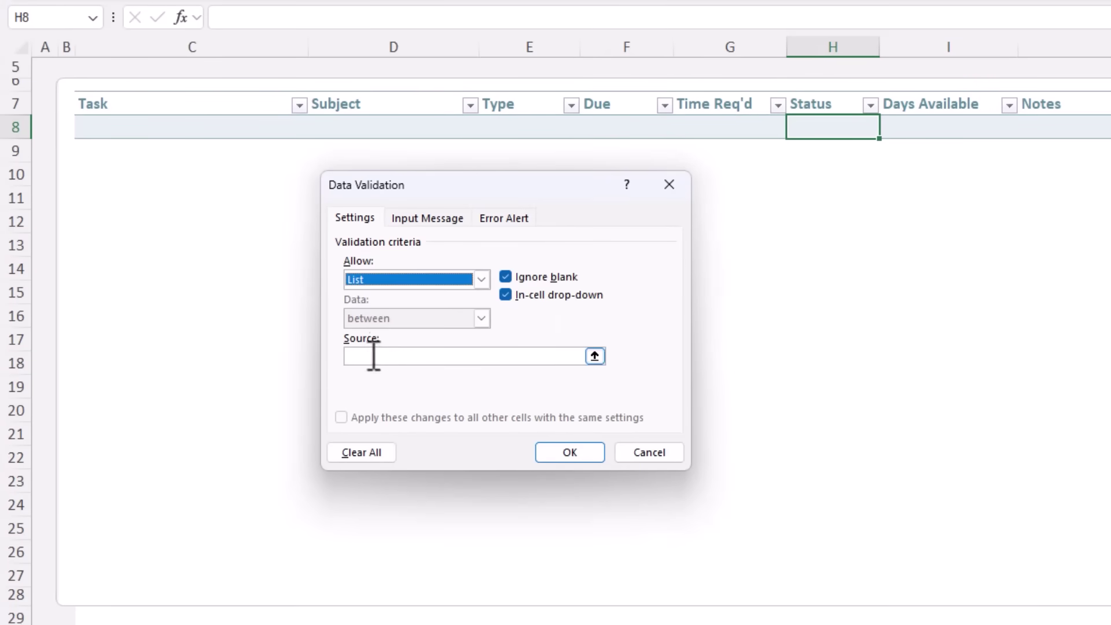
left_click(372, 354)
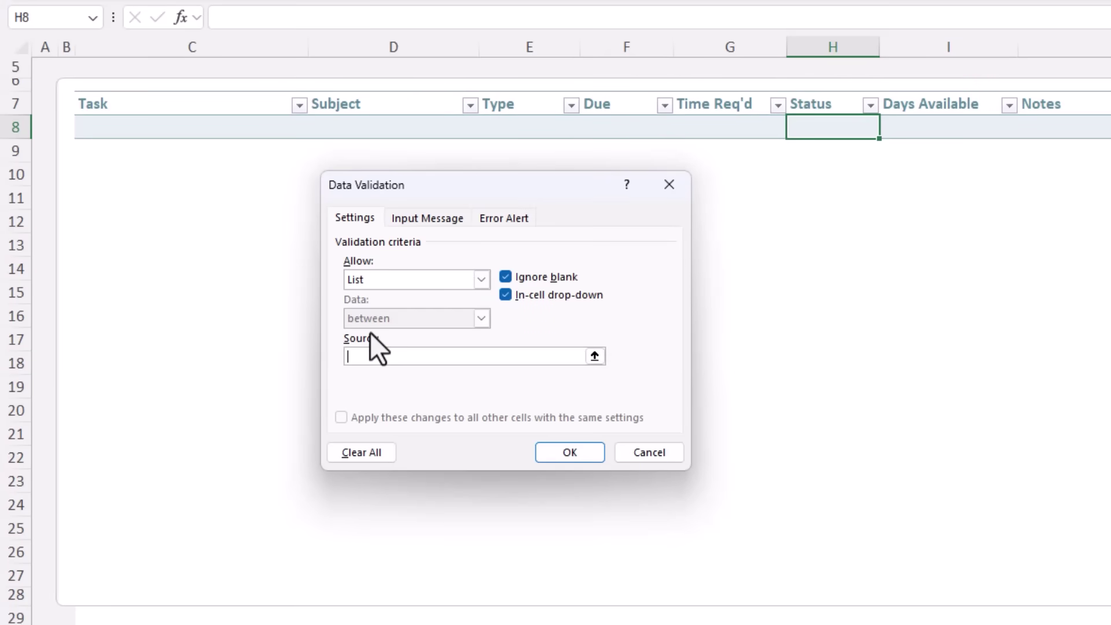
type("Not Started,Started,Completed")
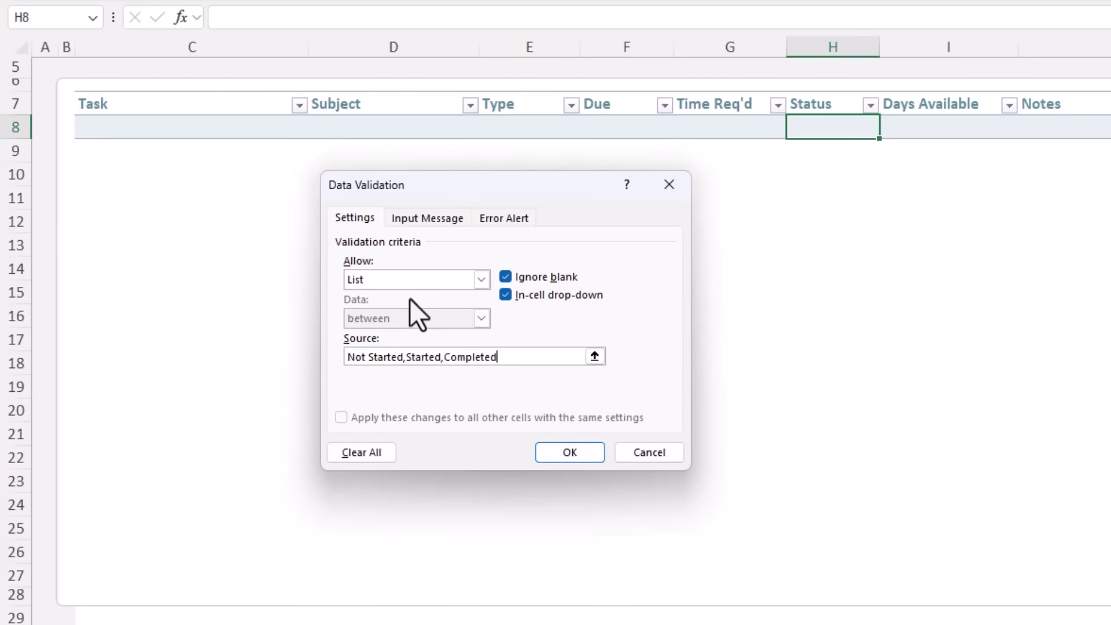
left_click(542, 450)
left_click(888, 128)
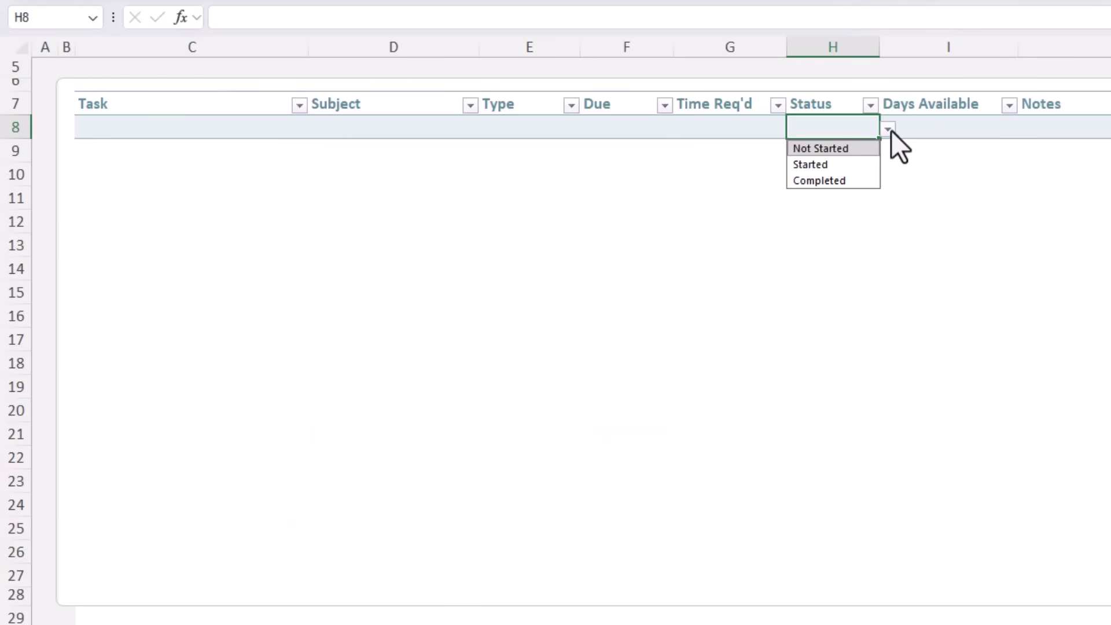
left_click(888, 129)
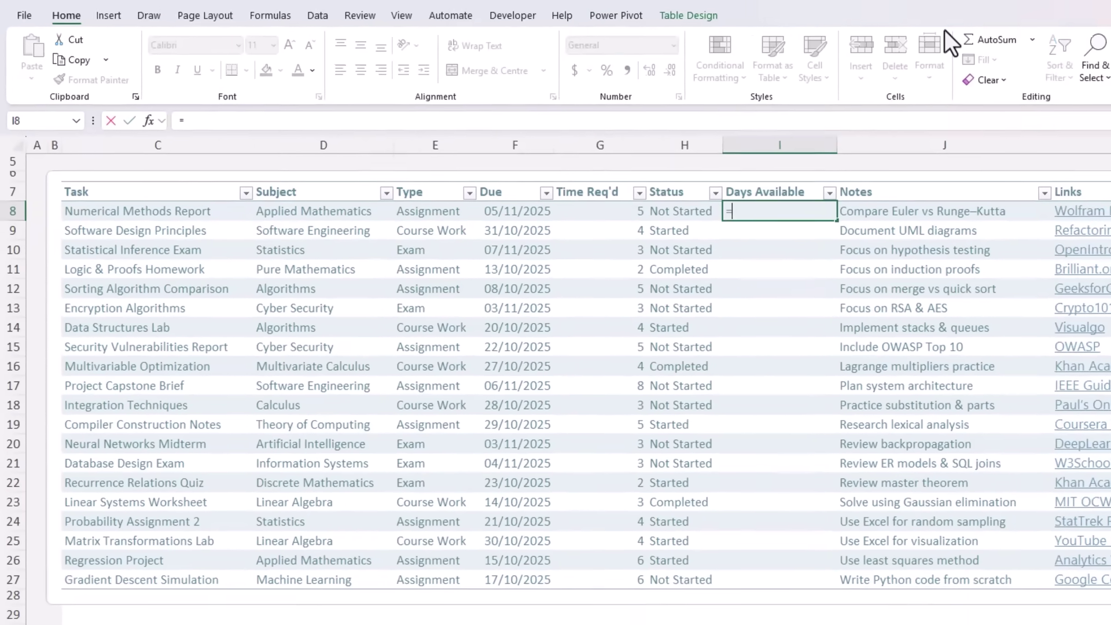
type("=")
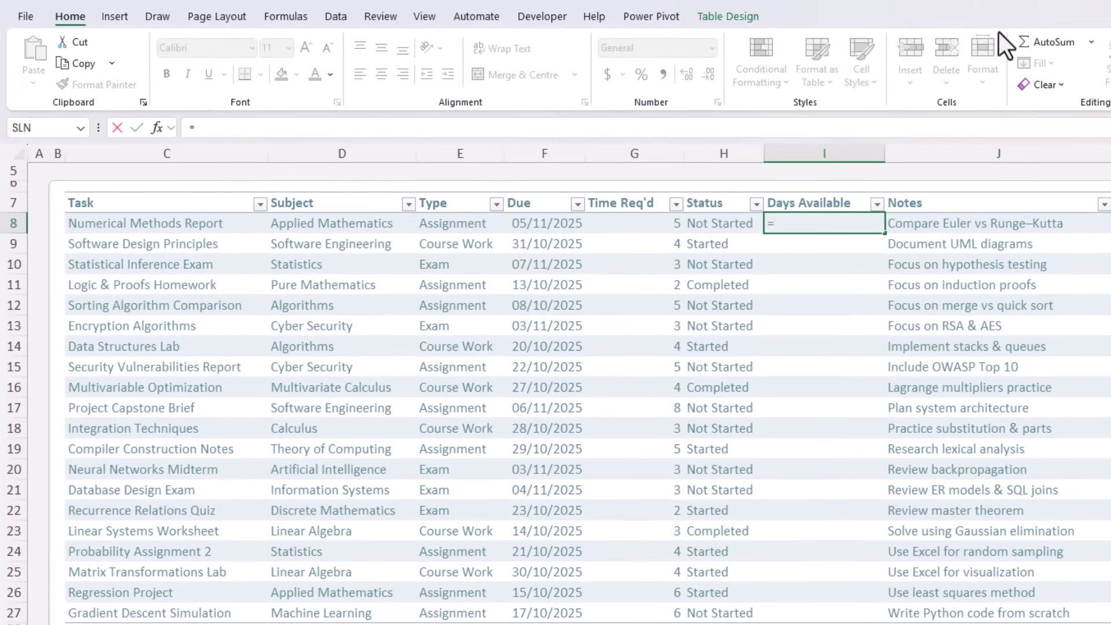
left_click(566, 224)
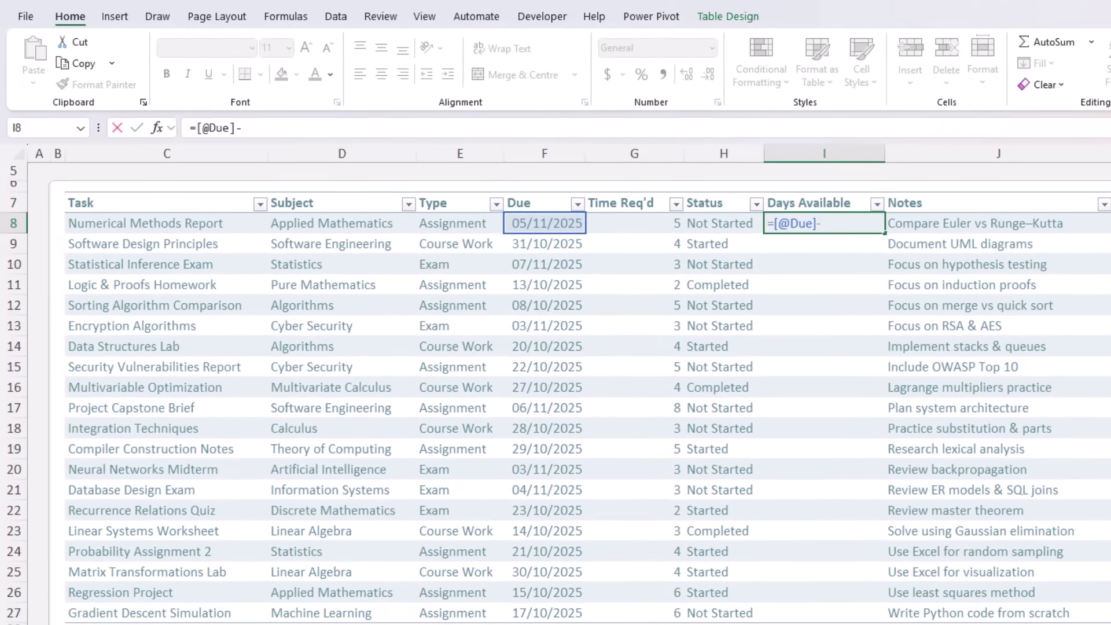
type("-today")
key("Tab")
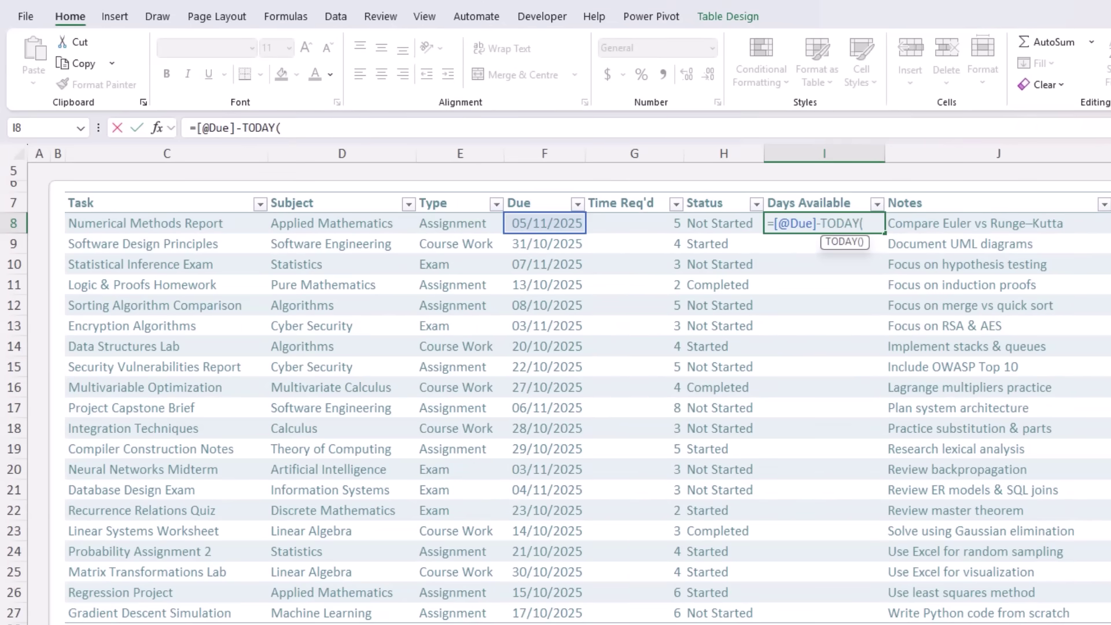
type(")")
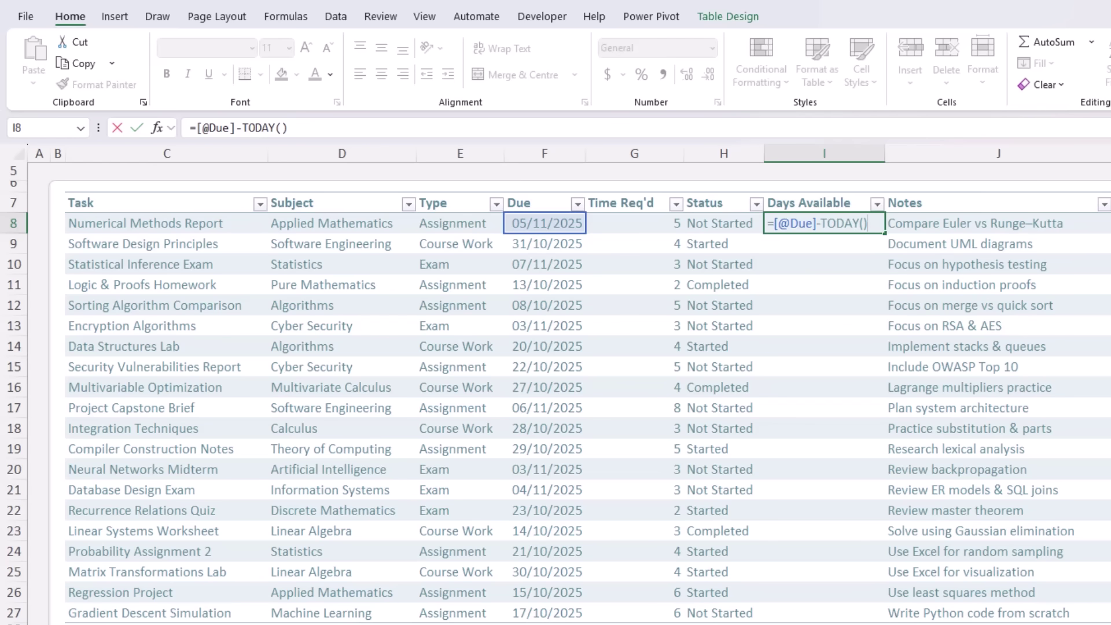
key("Return")
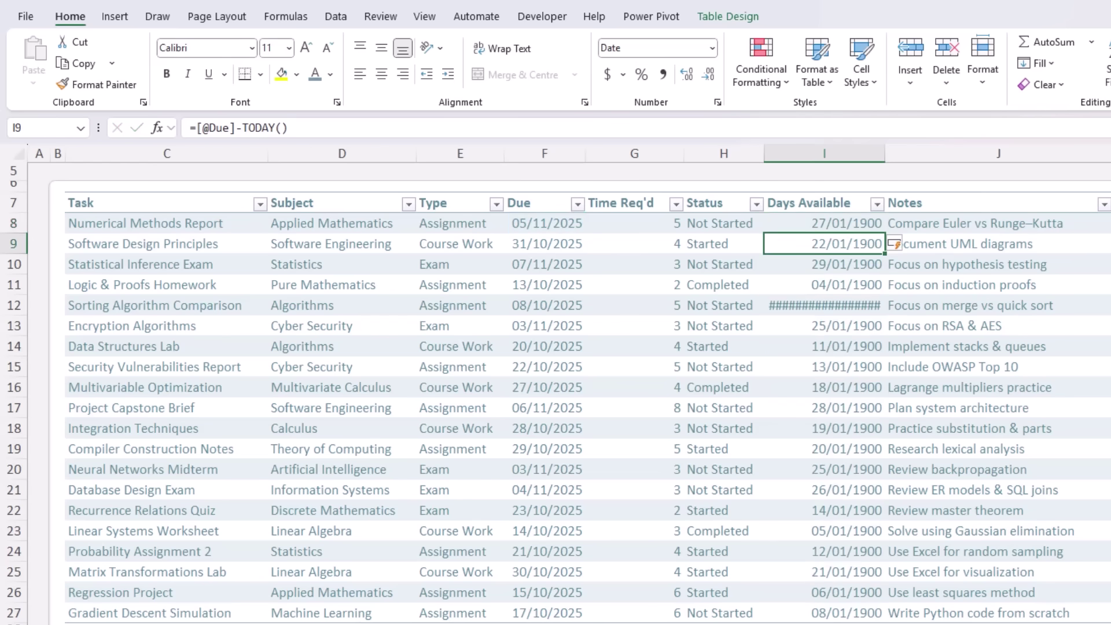
Set the Days Available values to General number format so they show day counts.
left_click(835, 198)
left_click(712, 49)
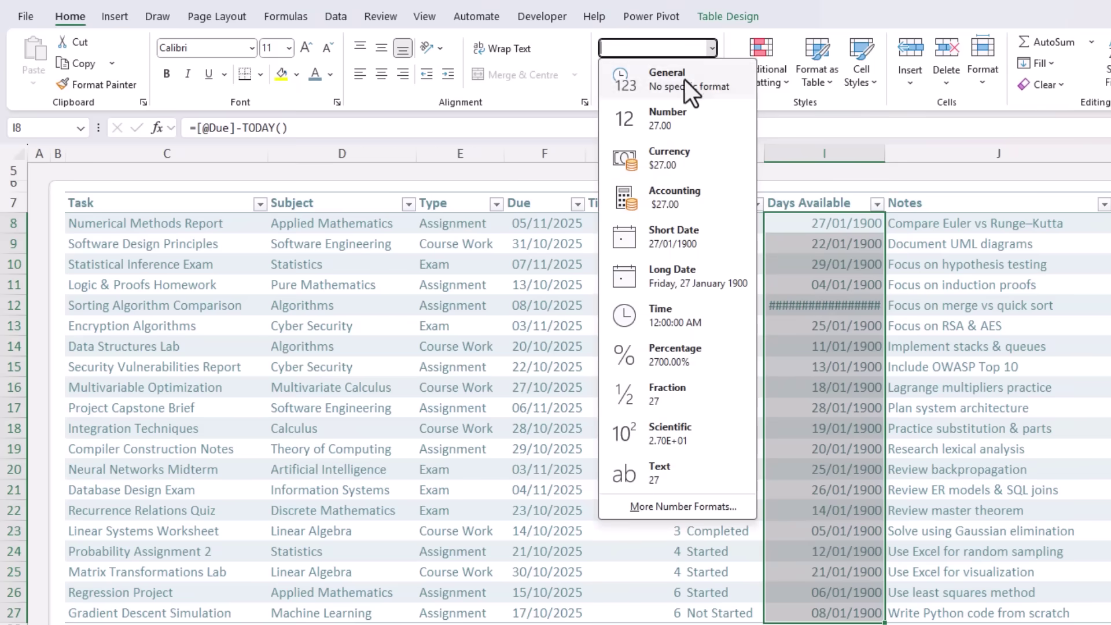
left_click(721, 81)
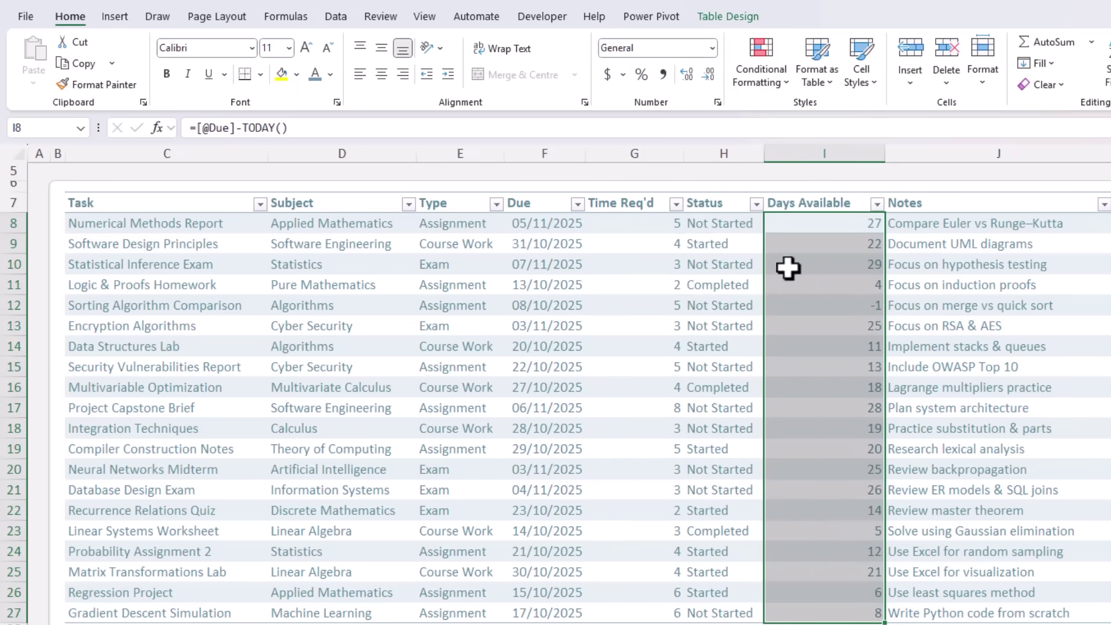
left_click(804, 305)
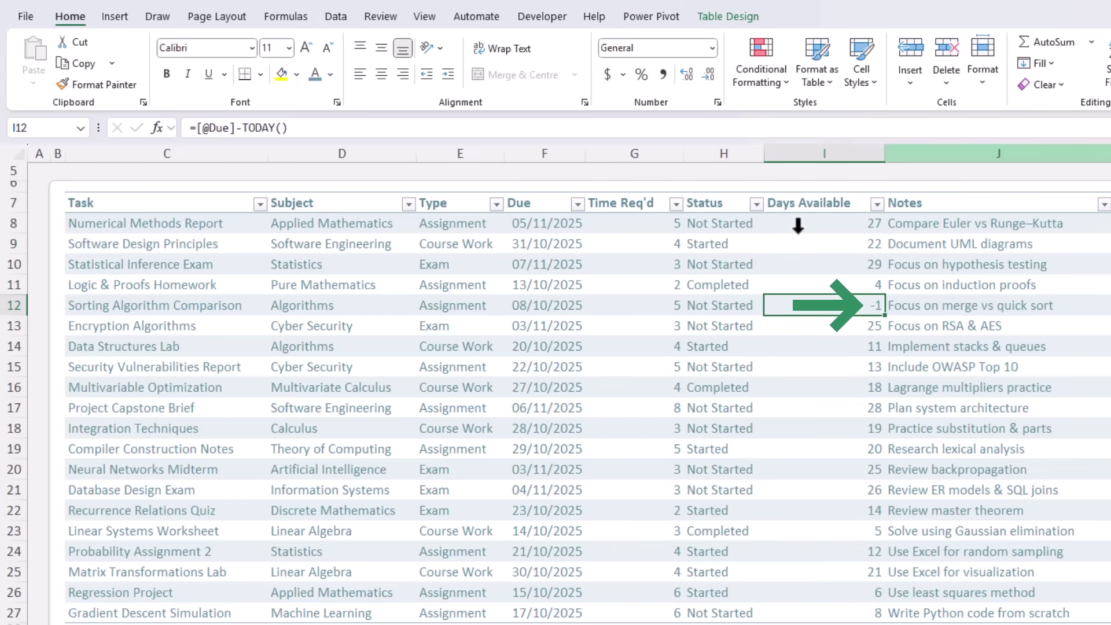
Highlight Days Available values less than 0 with Light Red Fill and Dark Red Text.
left_click(789, 189)
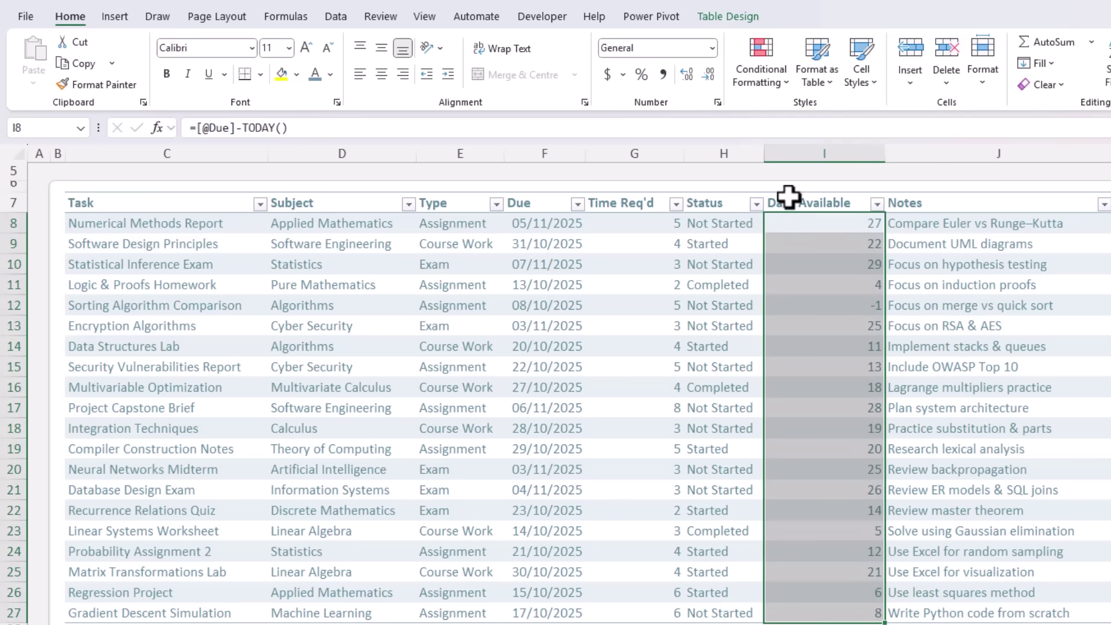
left_click(762, 79)
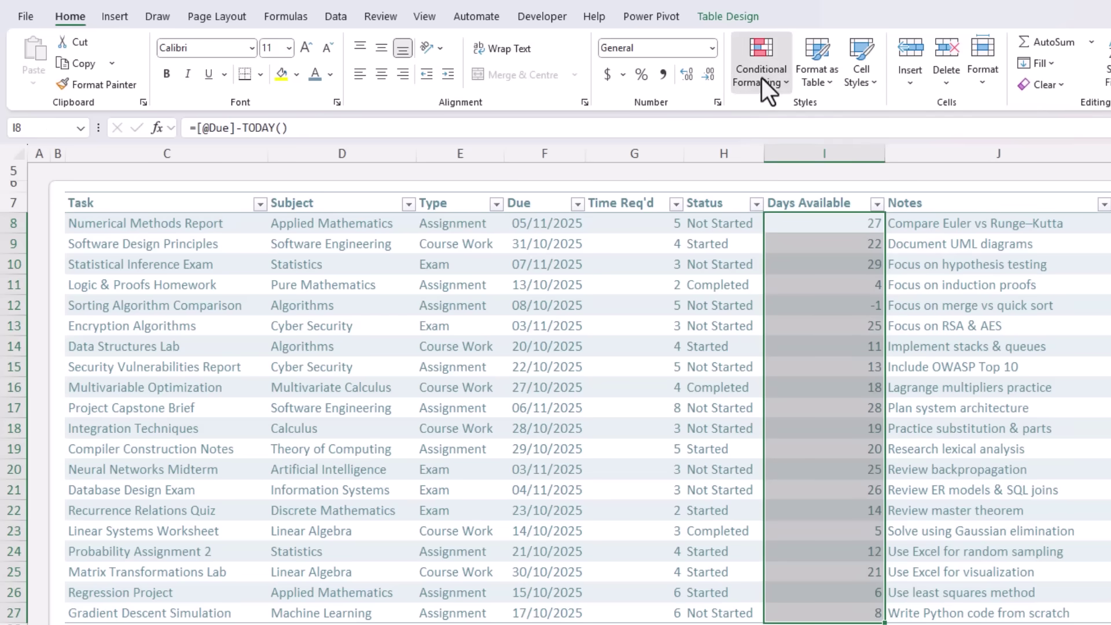
key("Down")
key("Right")
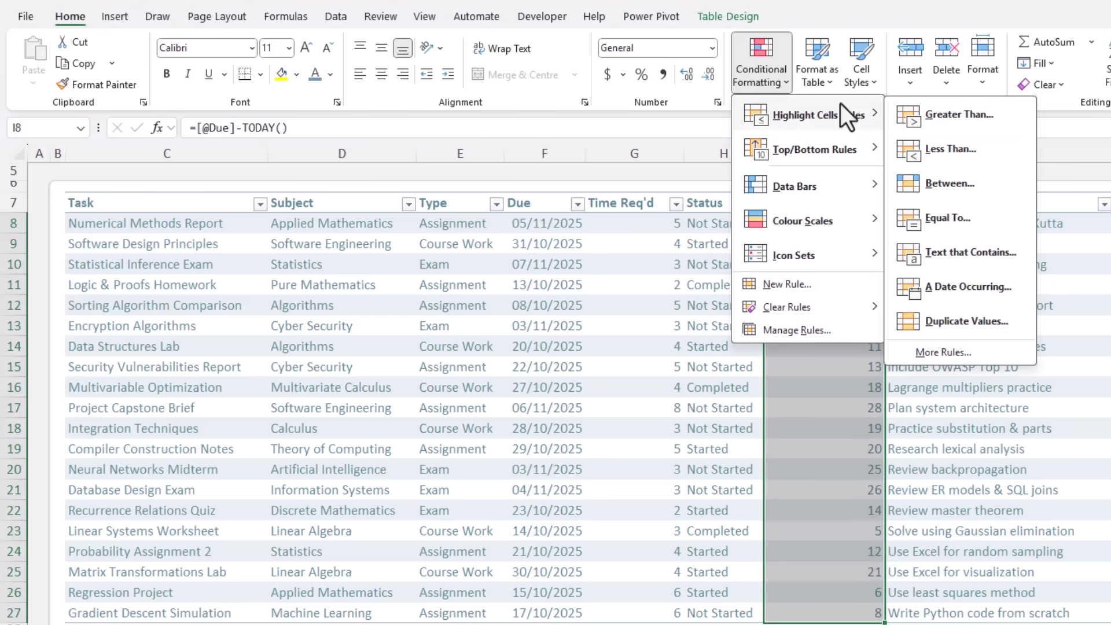
left_click(980, 148)
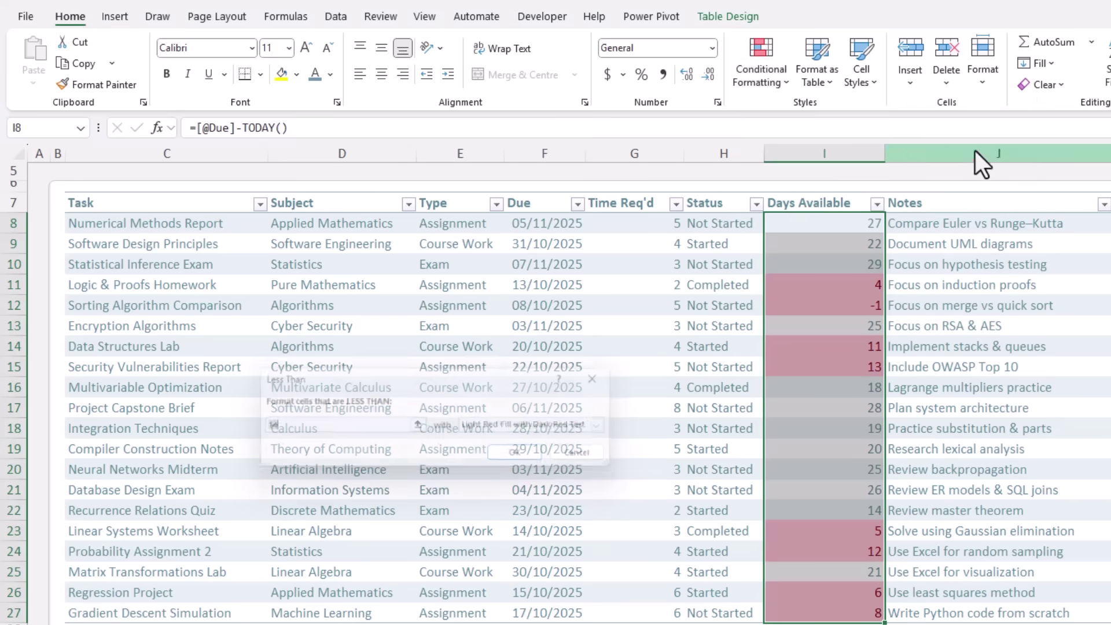
type("0")
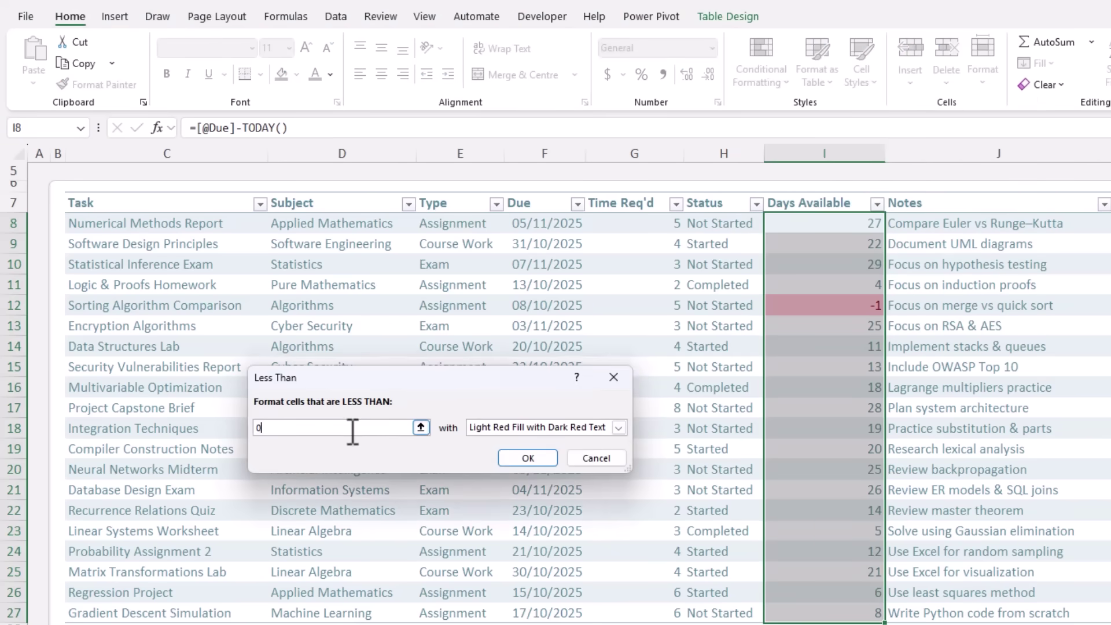
left_click(527, 458)
left_click(720, 216)
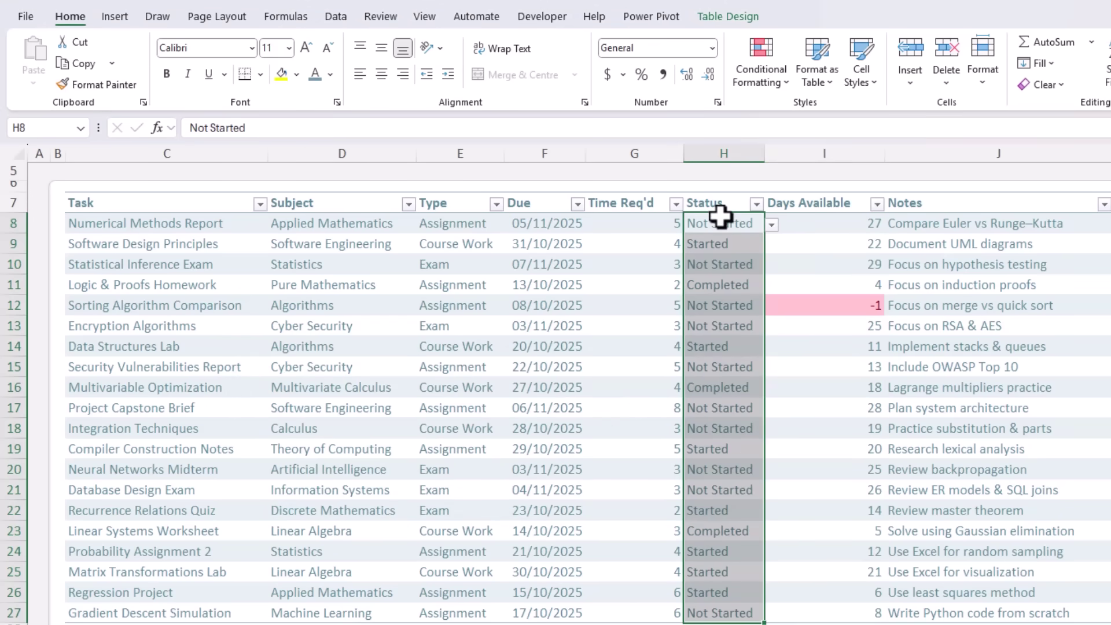
Start a Text that Contains 'Not Started' rule on the Status cells with a custom format.
left_click(762, 78)
mouse_move(829, 122)
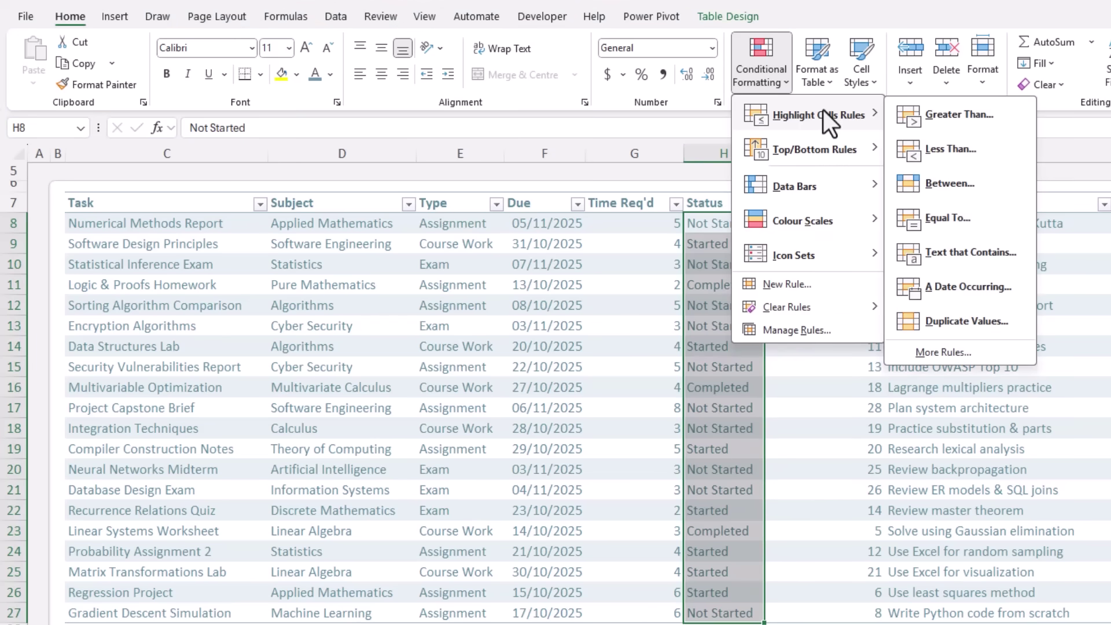
left_click(1008, 255)
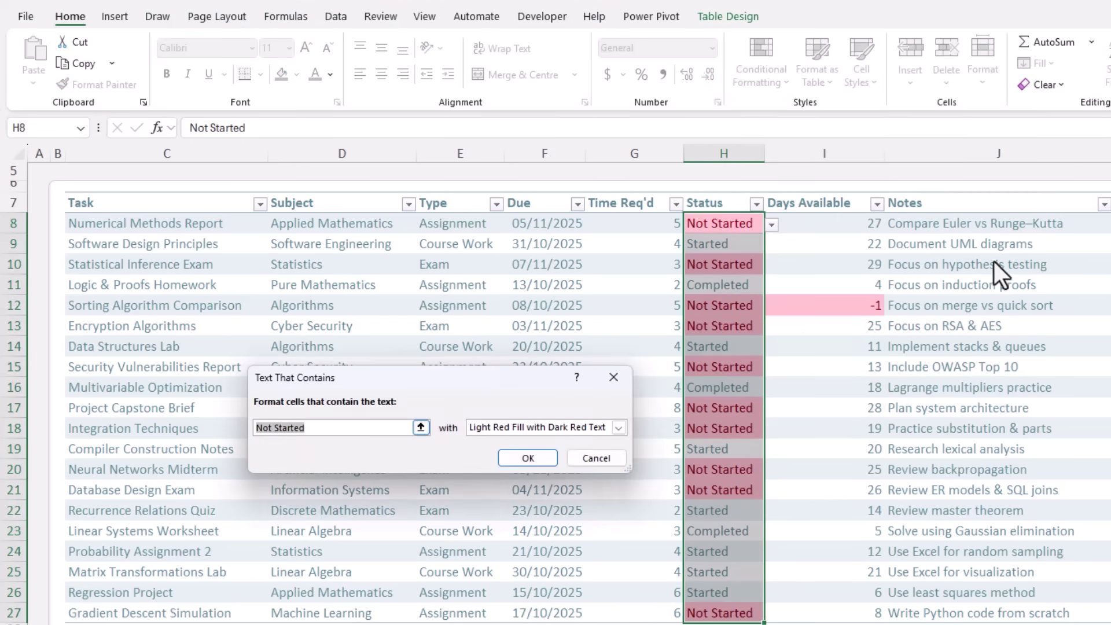
left_click(619, 427)
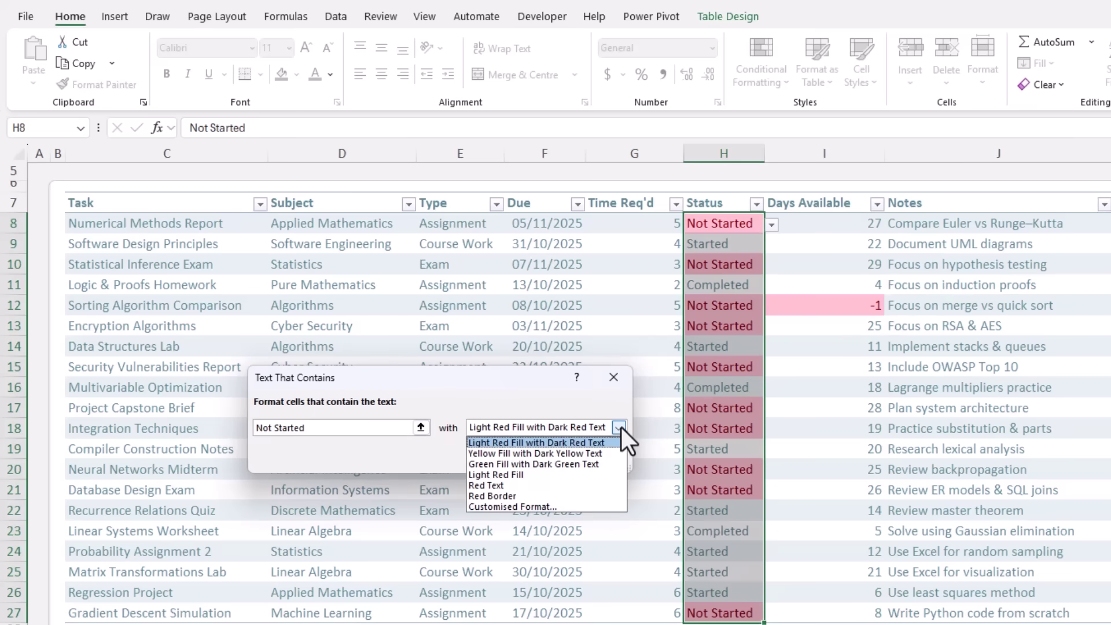
left_click(586, 505)
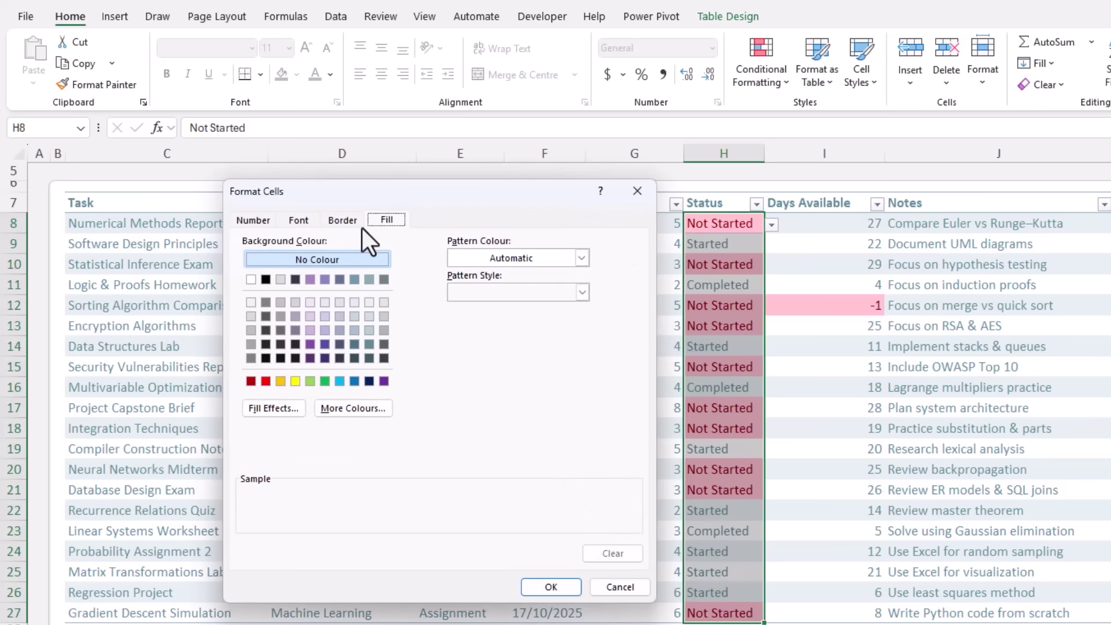
Set the custom format to blue-grey fill, white outline border and white text, and apply.
left_click(339, 279)
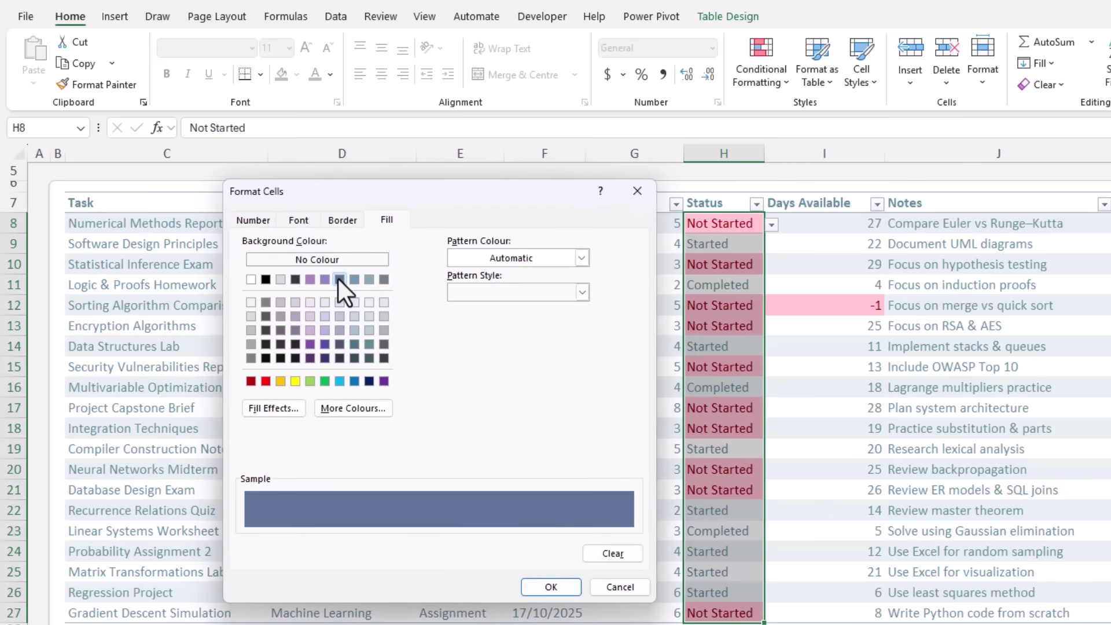
left_click(332, 221)
left_click(328, 387)
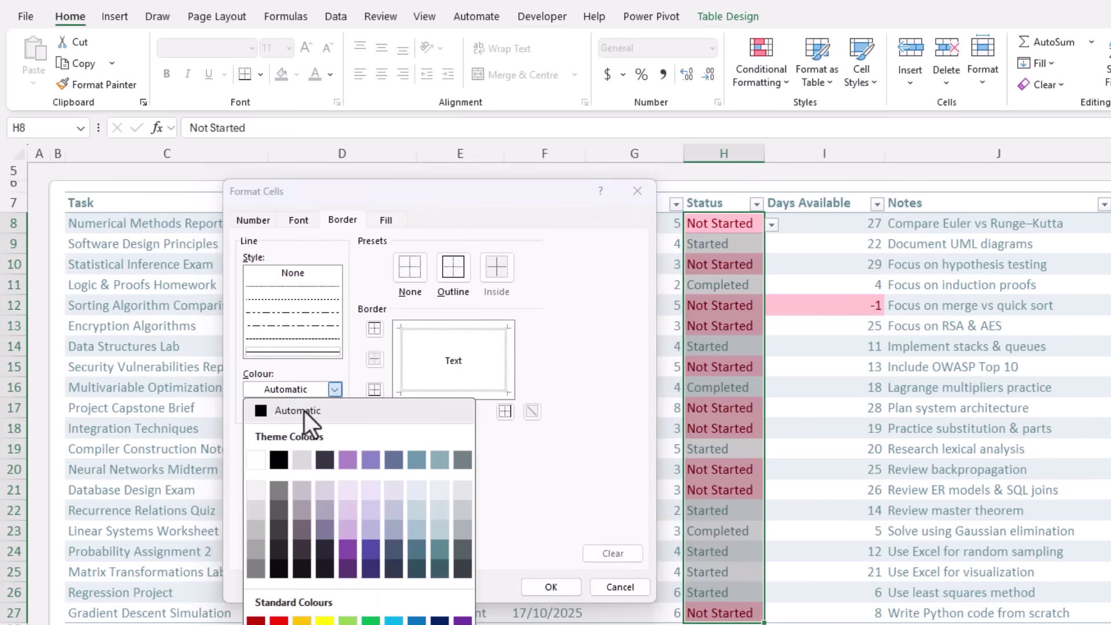
left_click(255, 460)
left_click(450, 274)
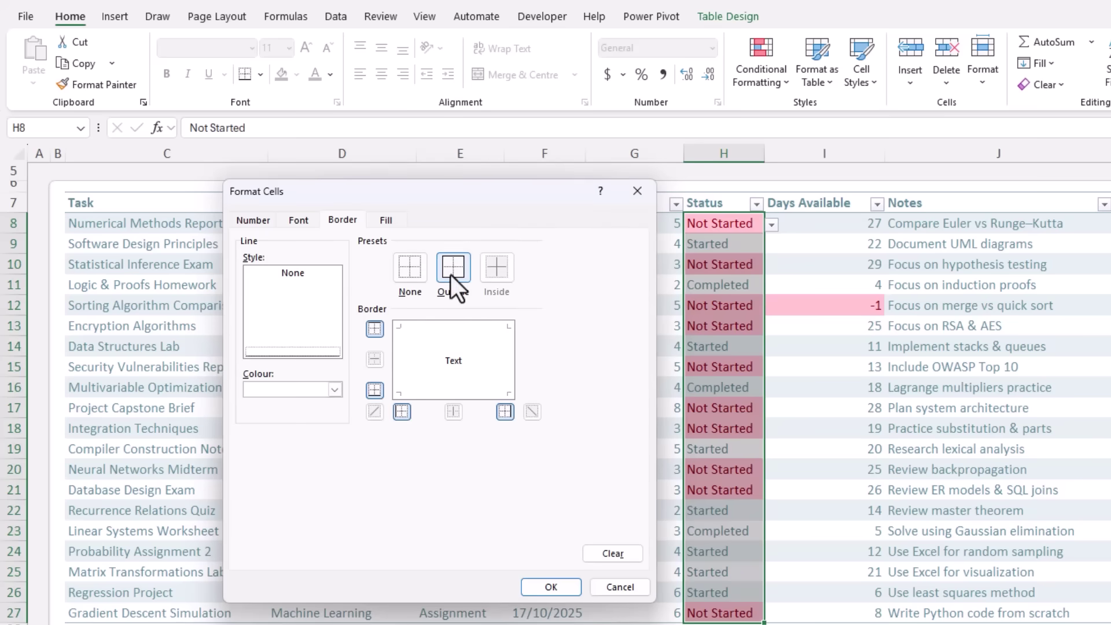
left_click(298, 217)
left_click(550, 354)
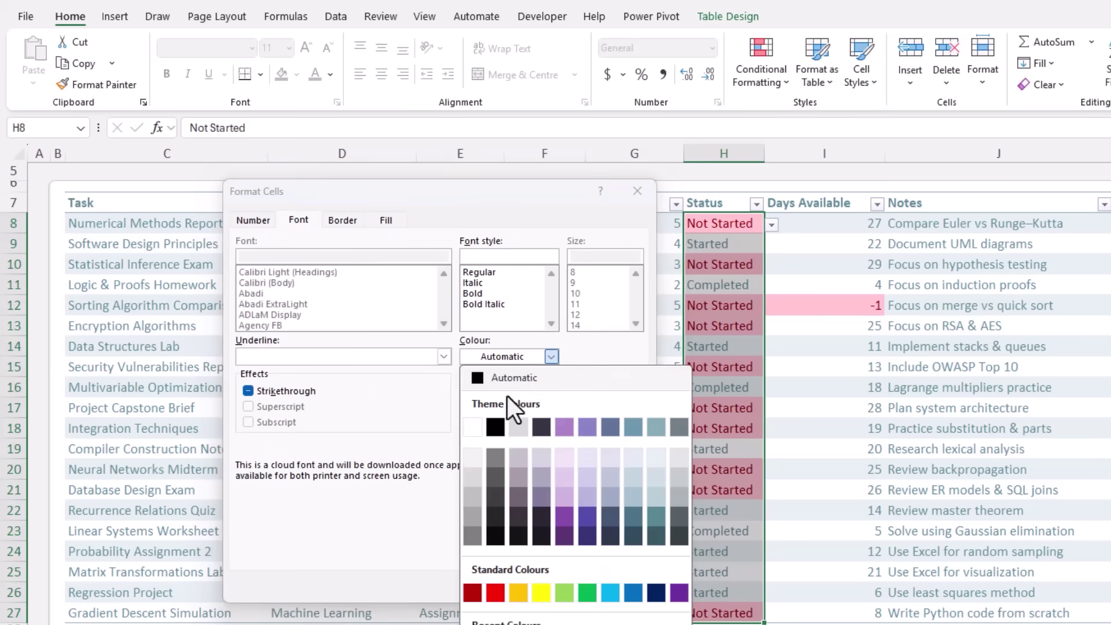
left_click(472, 427)
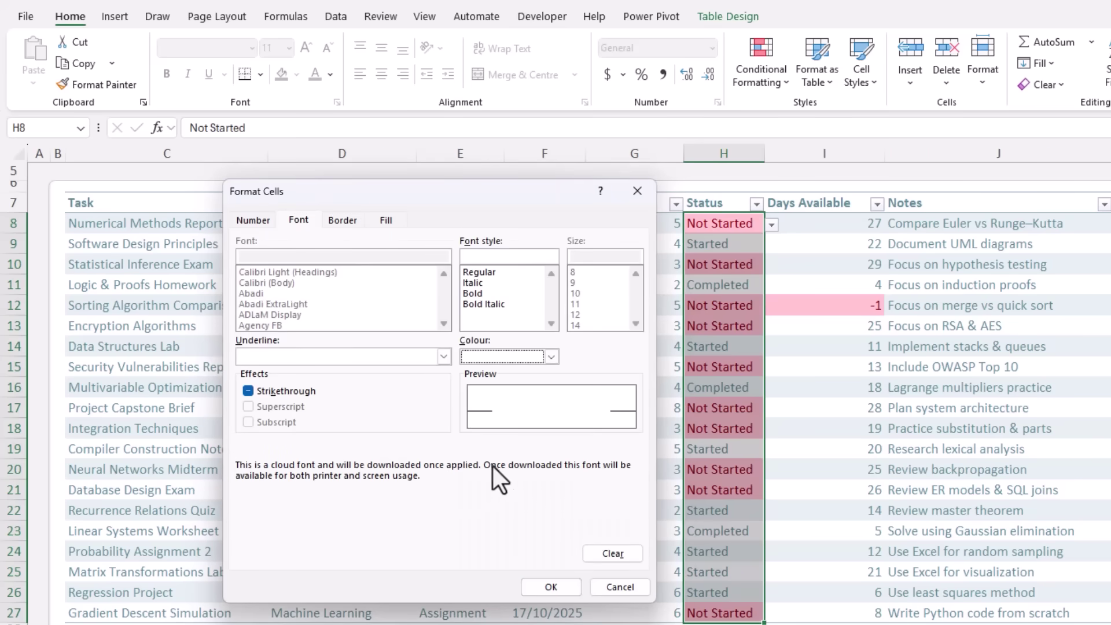
left_click(553, 583)
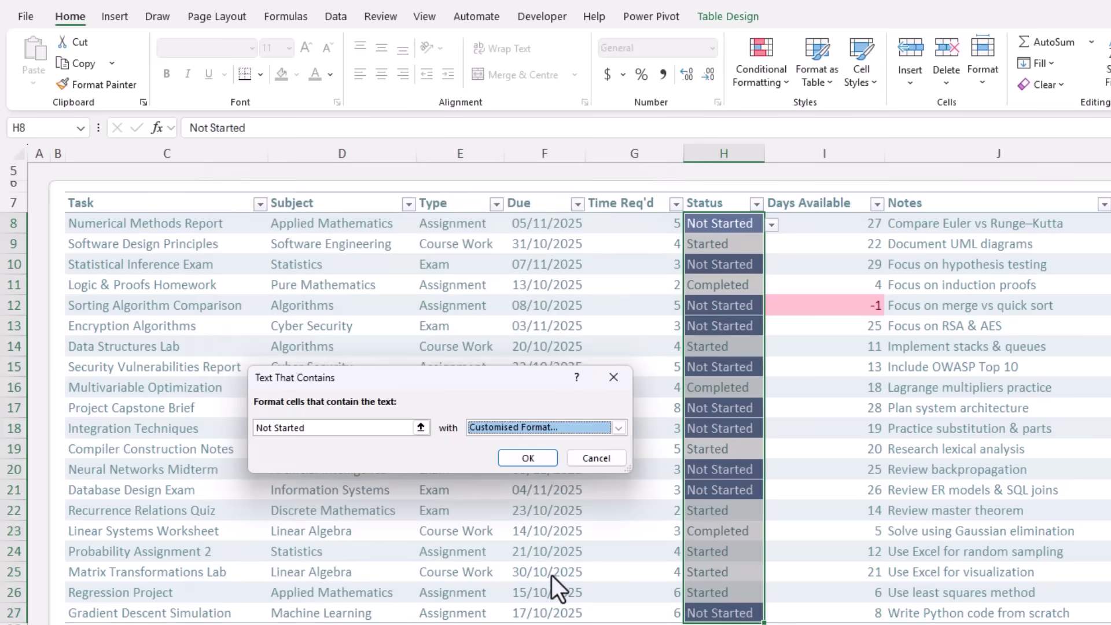
left_click(527, 457)
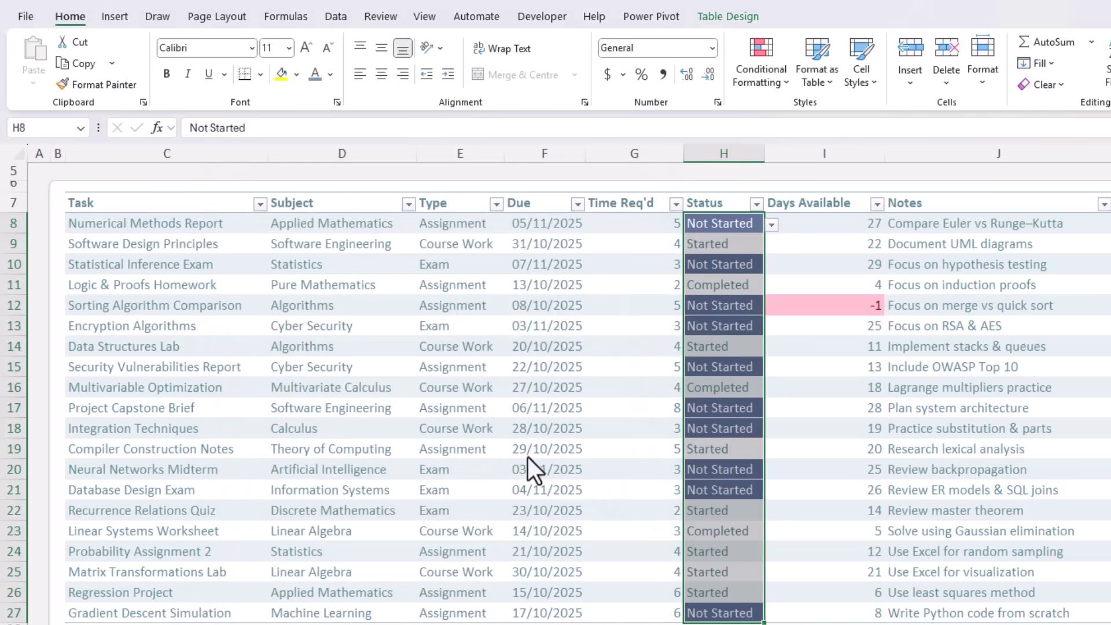
Create a new conditional formatting rule for cells whose text begins with 'Started'.
left_click(748, 82)
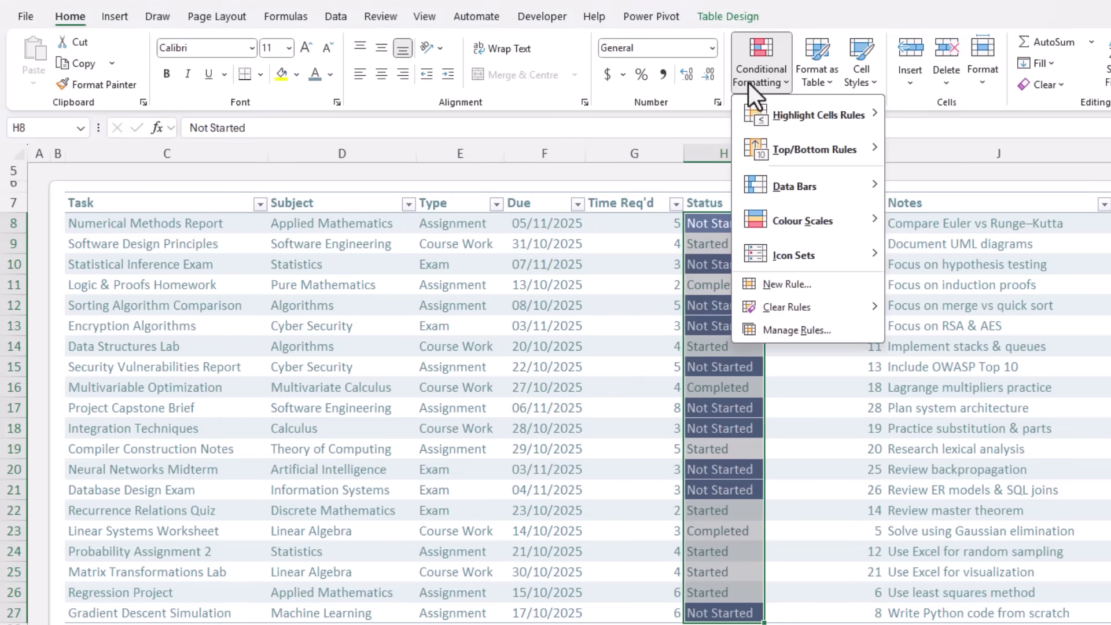
left_click(785, 281)
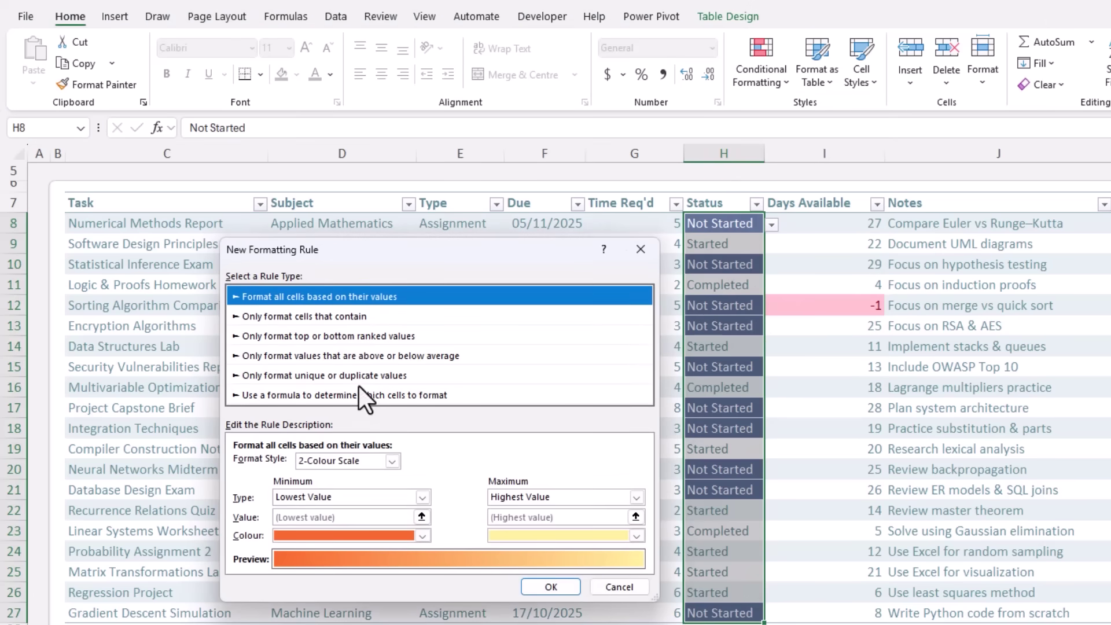
left_click(353, 317)
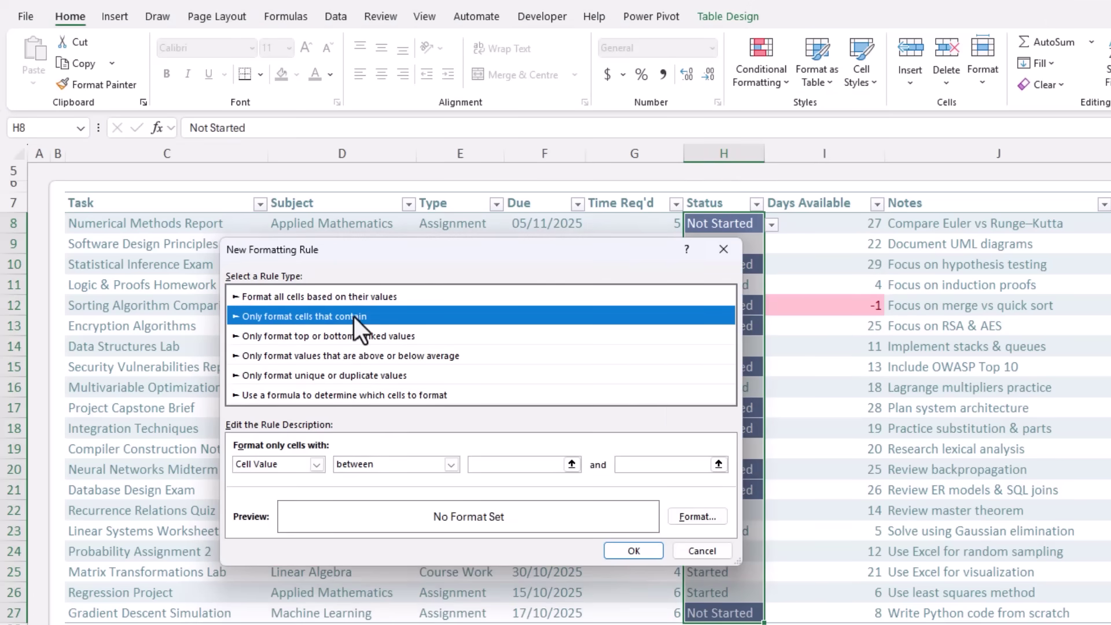
left_click(317, 464)
left_click(298, 488)
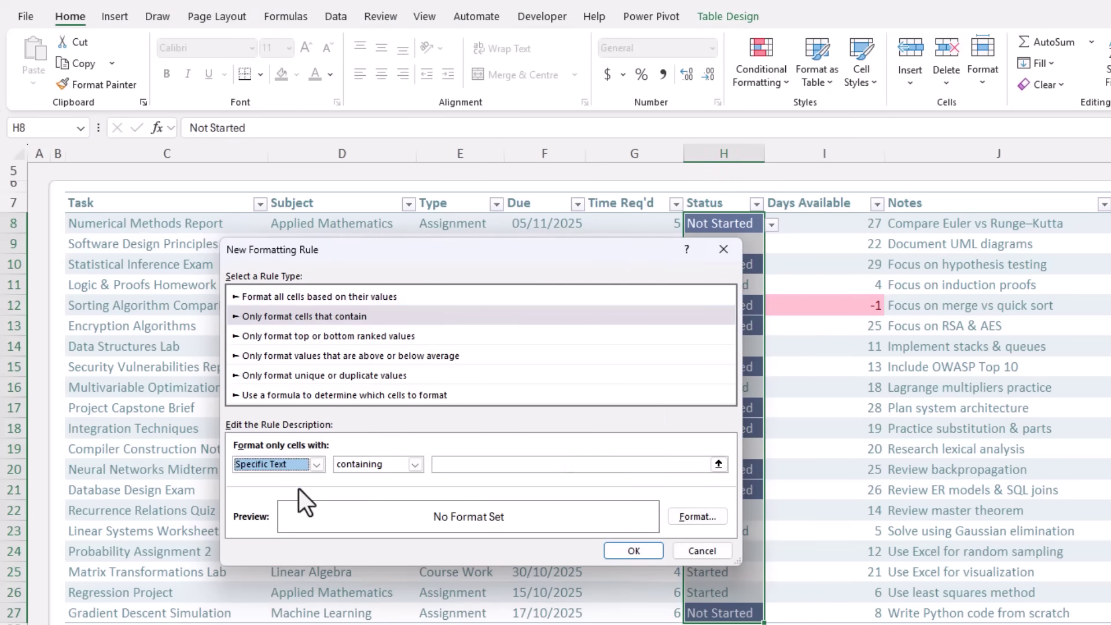
left_click(411, 464)
left_click(381, 500)
left_click(494, 464)
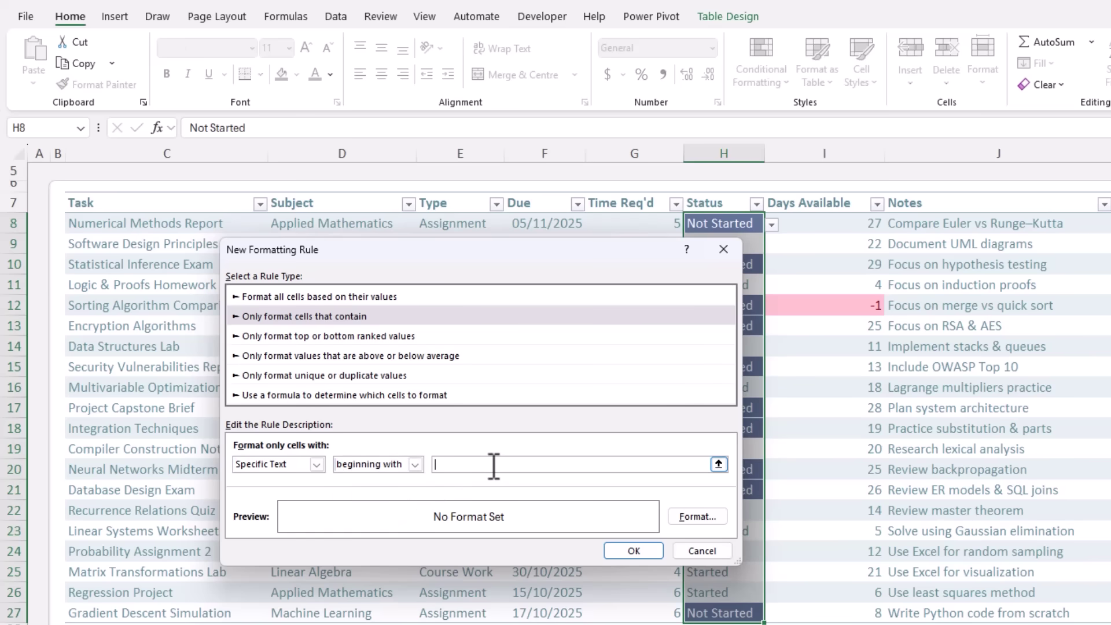
type("Started")
Format the Started rule with a light outline border and a blue-purple fill, then confirm.
left_click(694, 520)
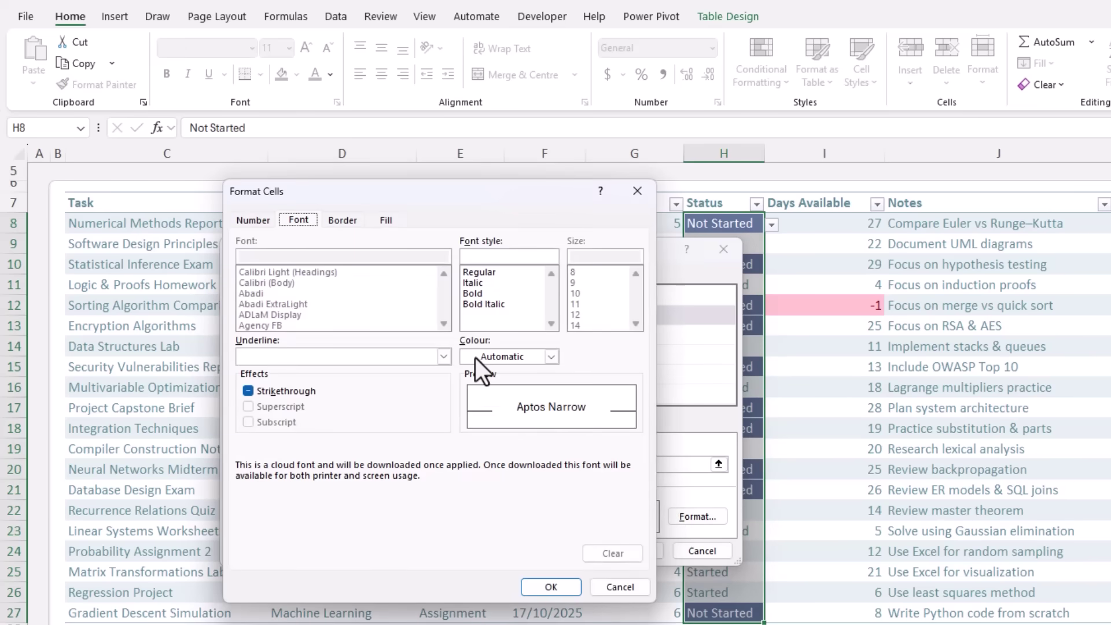
left_click(343, 220)
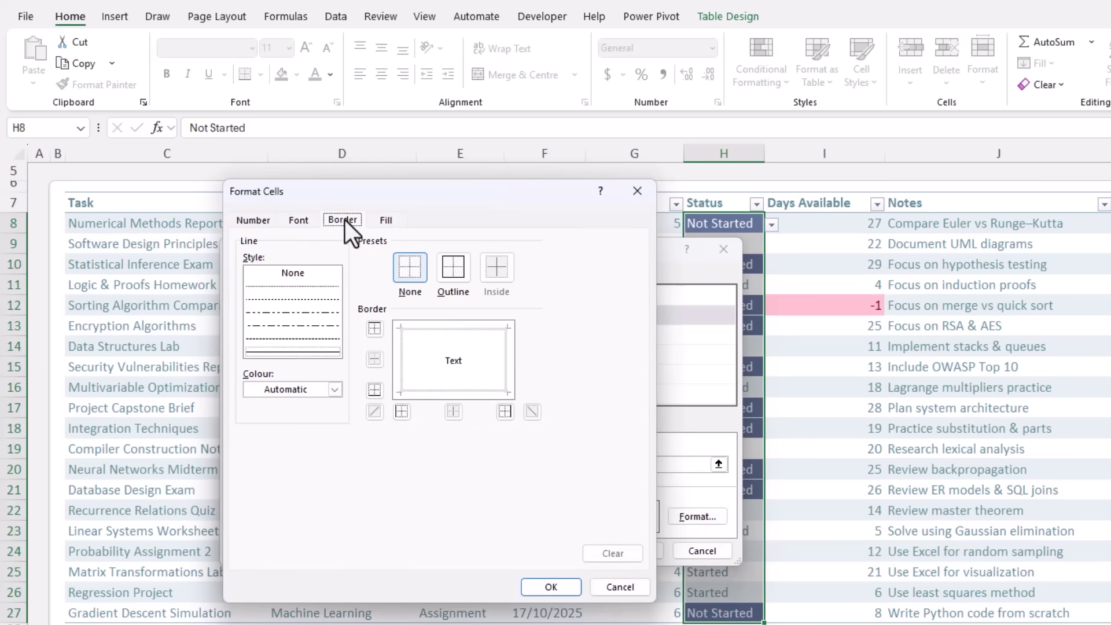
left_click(313, 389)
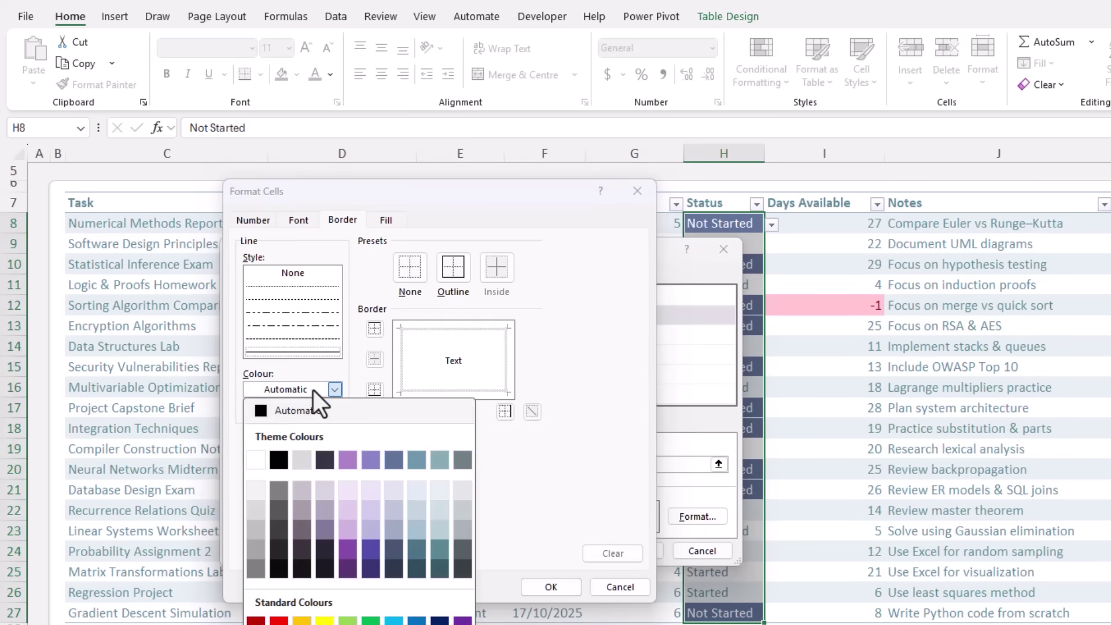
left_click(256, 457)
left_click(444, 277)
left_click(373, 220)
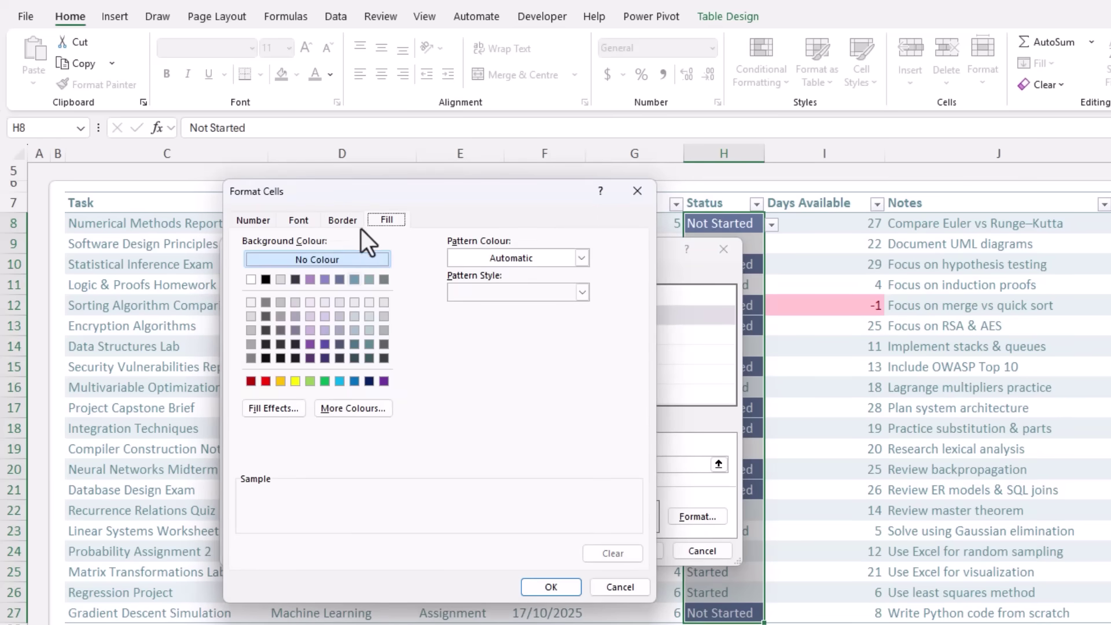
left_click(324, 281)
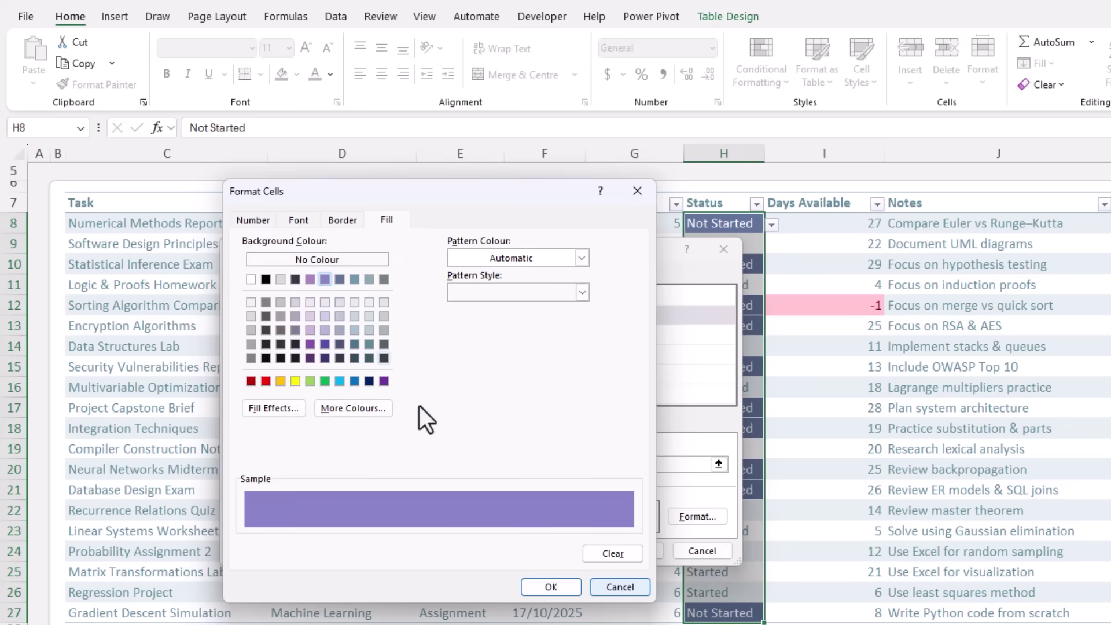
left_click(567, 582)
left_click(613, 554)
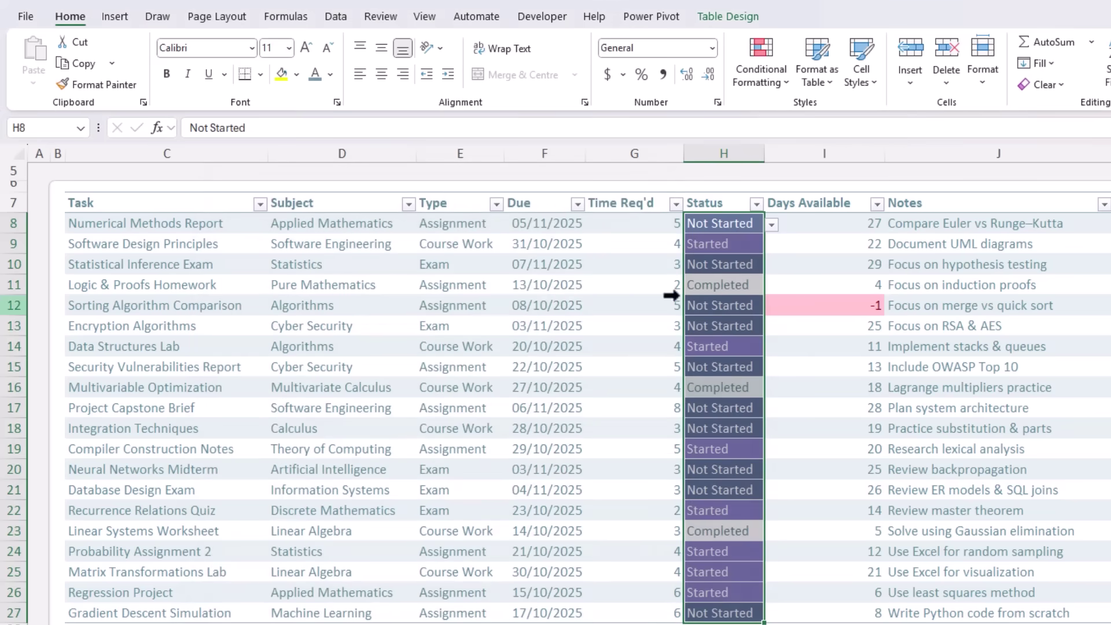
Select the whole Tasks table and start a formula rule =$H8="Completed".
left_click_drag(149, 231, 150, 231)
key("ctrl+a")
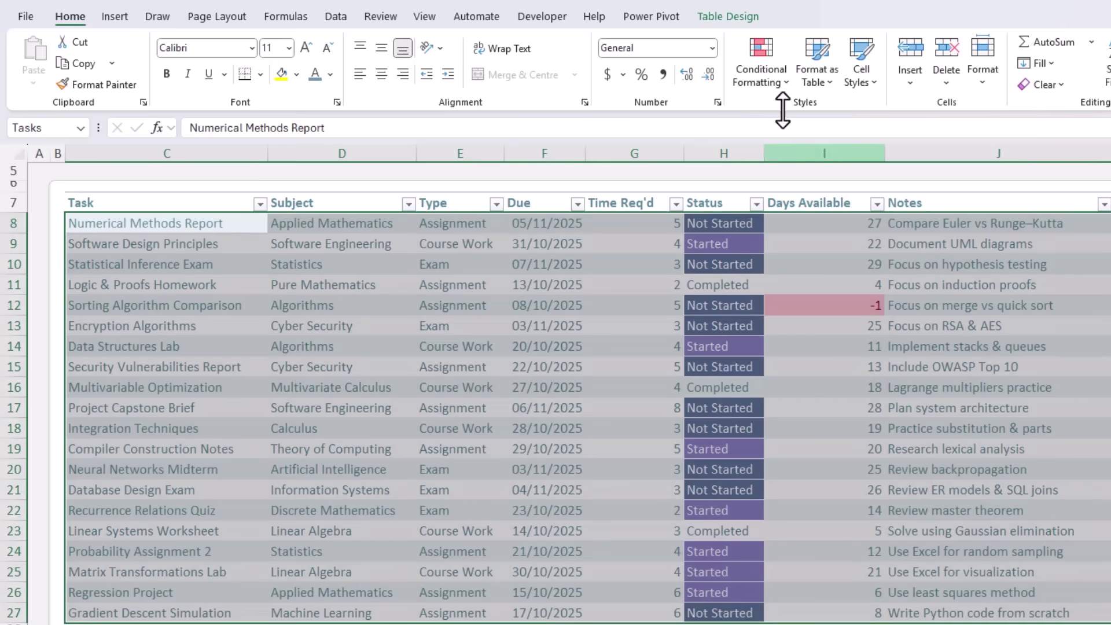
left_click(765, 89)
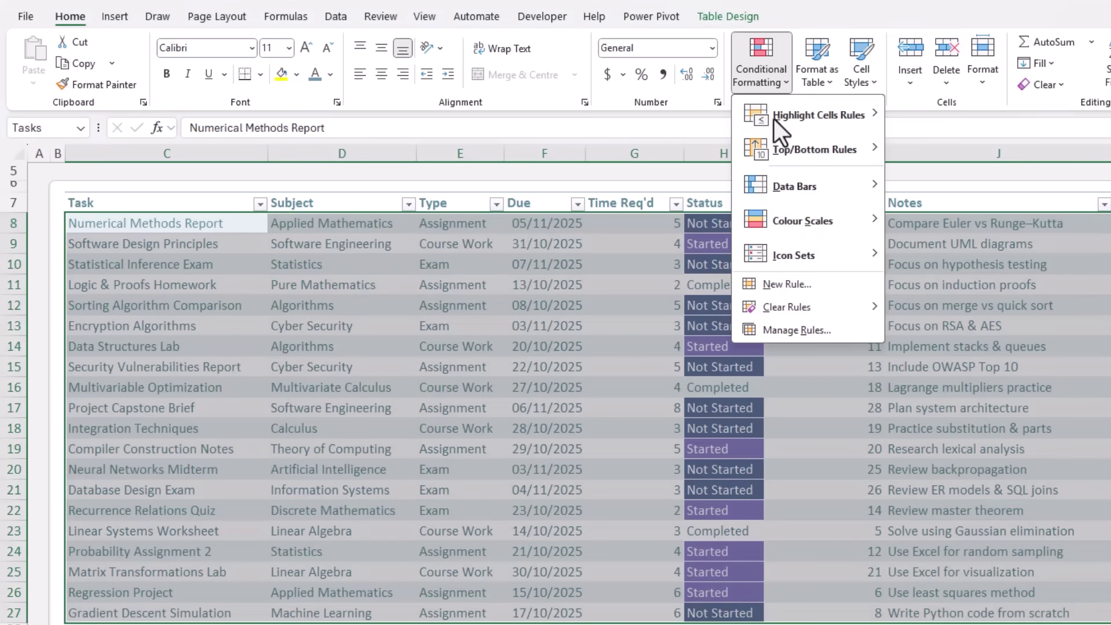
left_click(822, 287)
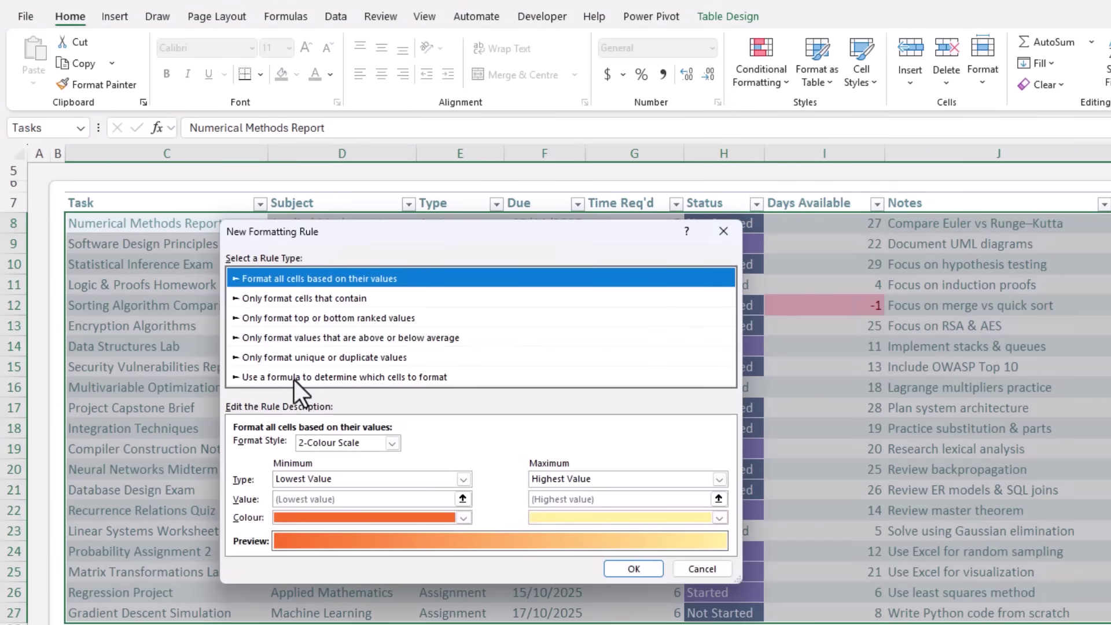
left_click(294, 380)
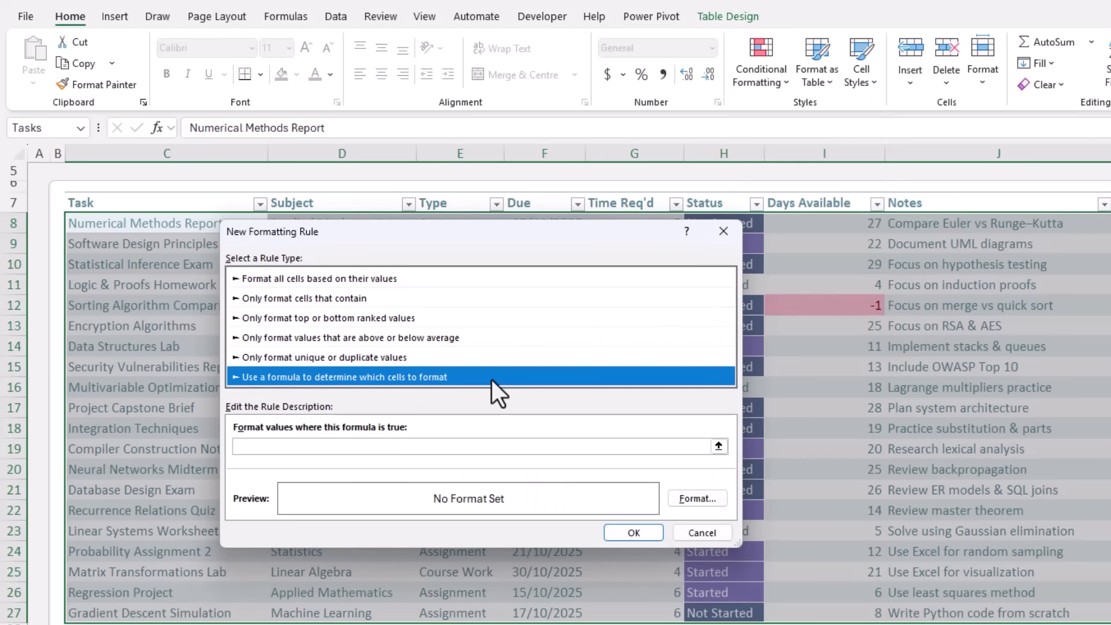
left_click_drag(421, 239, 307, 238)
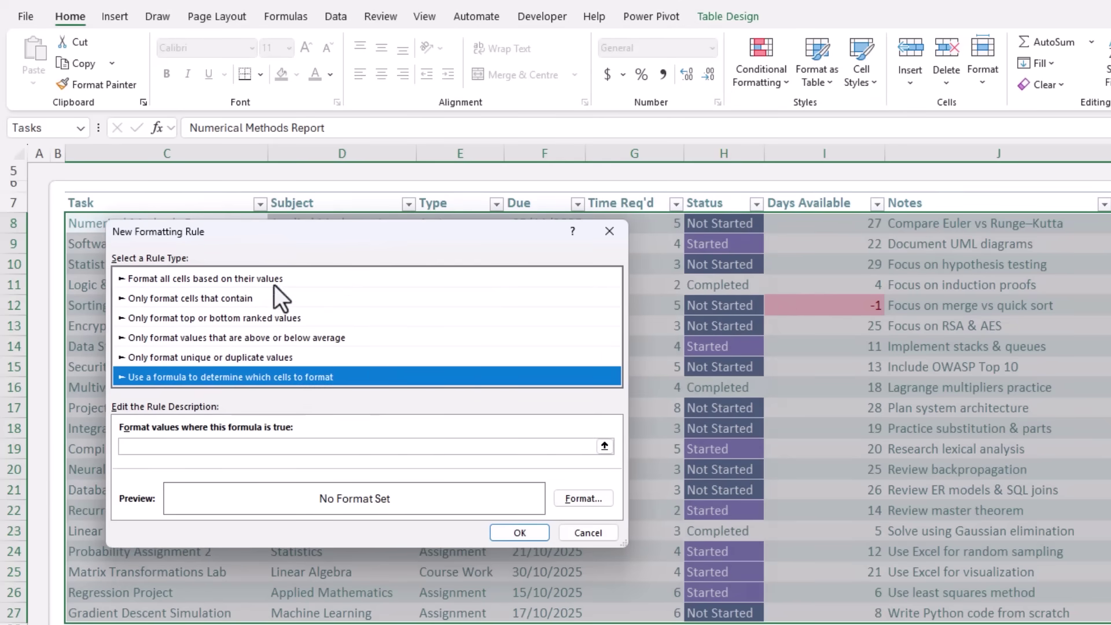
left_click(215, 447)
left_click(705, 224)
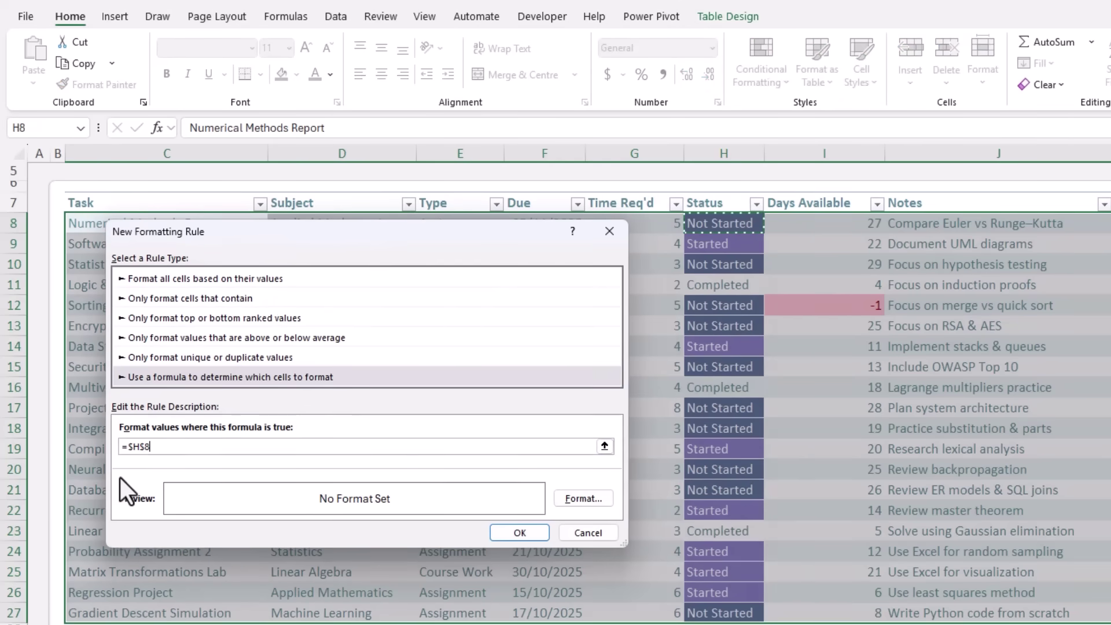
left_click(142, 445)
key("BackSpace")
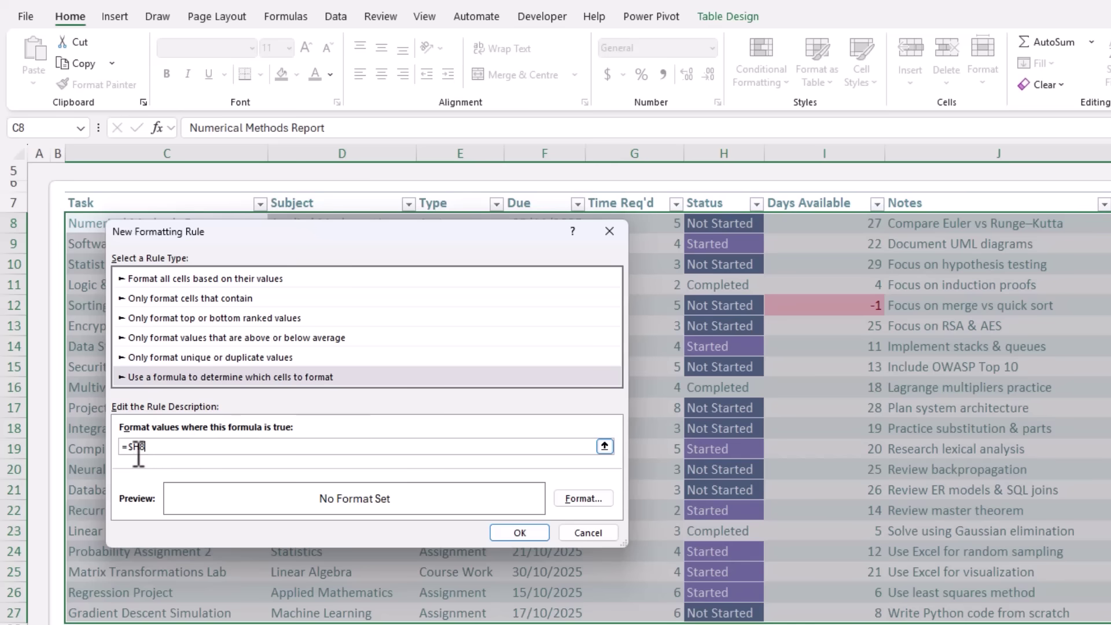
type("=\"Completed\"")
Format the Completed rule with grey strikethrough font and confirm it.
left_click(582, 499)
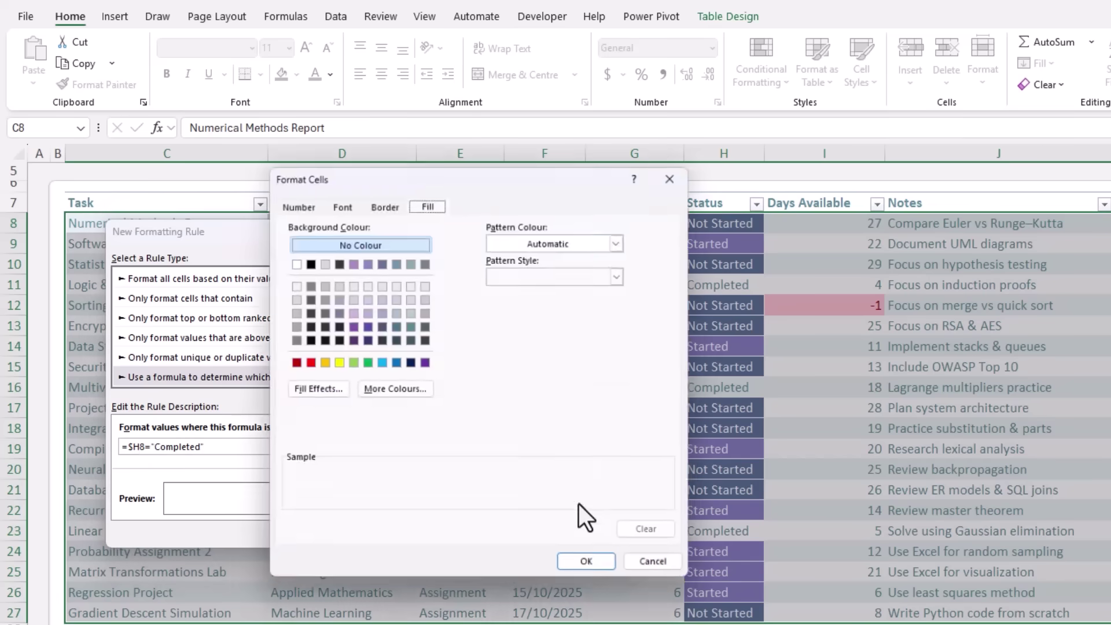
left_click(345, 203)
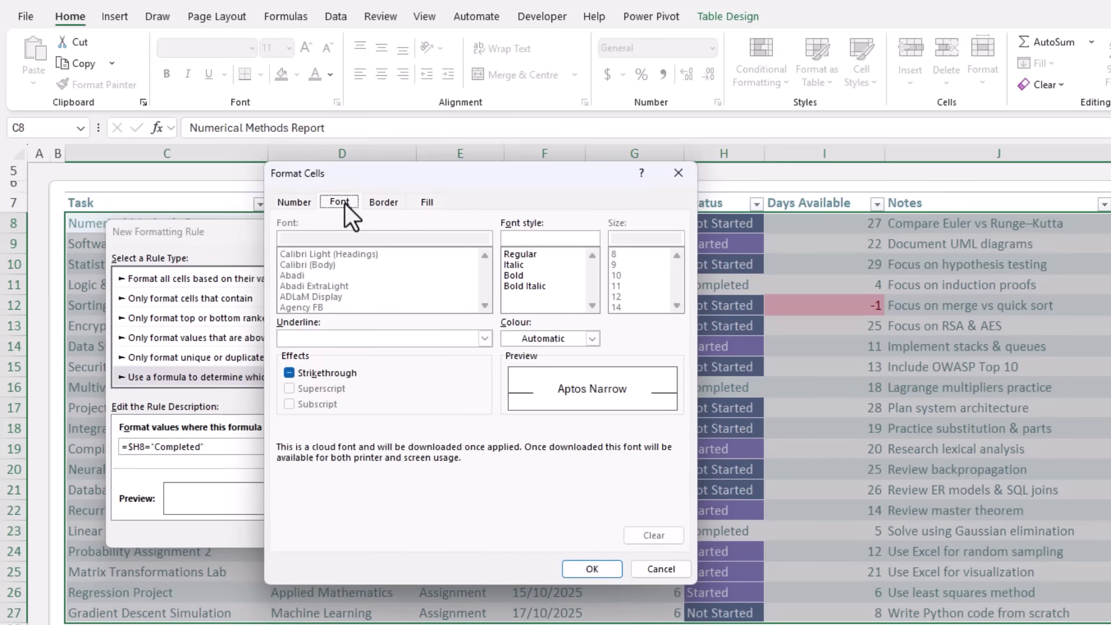
left_click(547, 336)
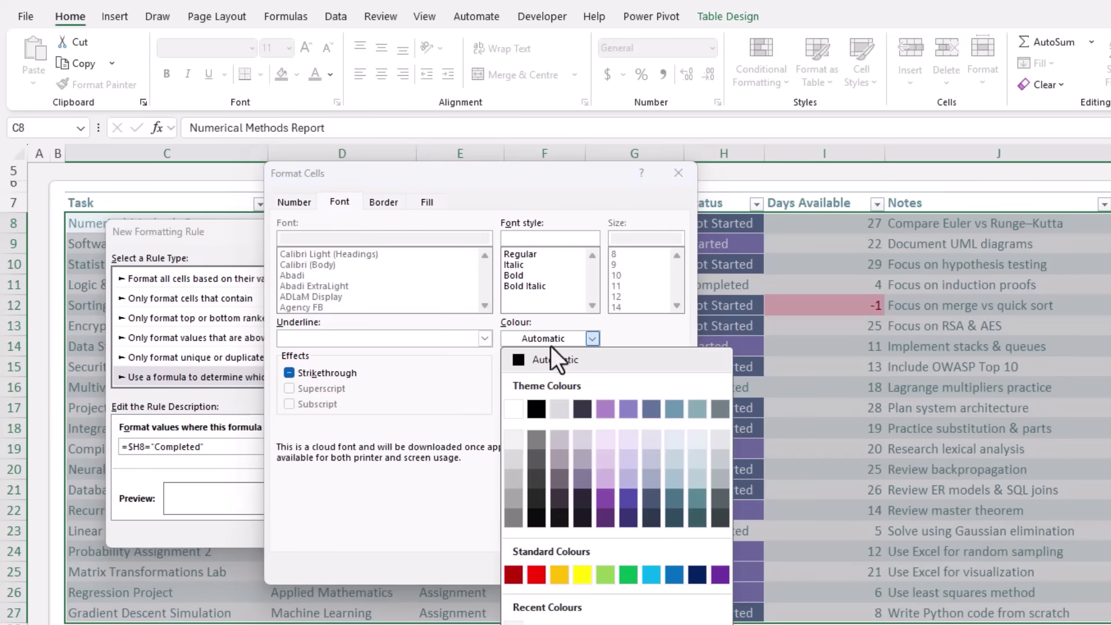
left_click(533, 442)
left_click(291, 373)
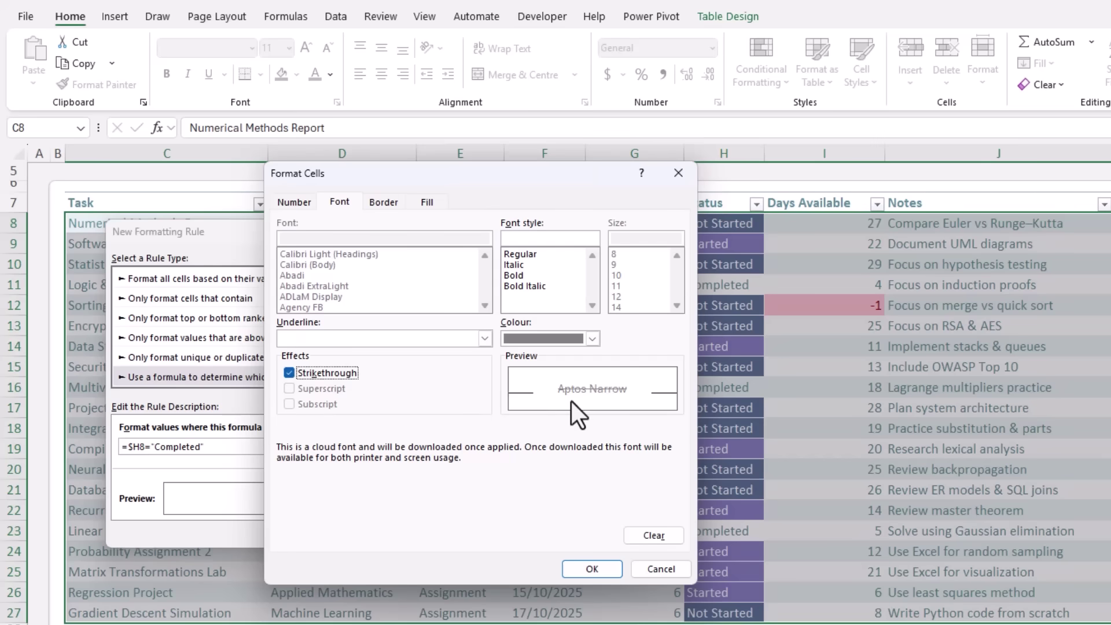
left_click(601, 564)
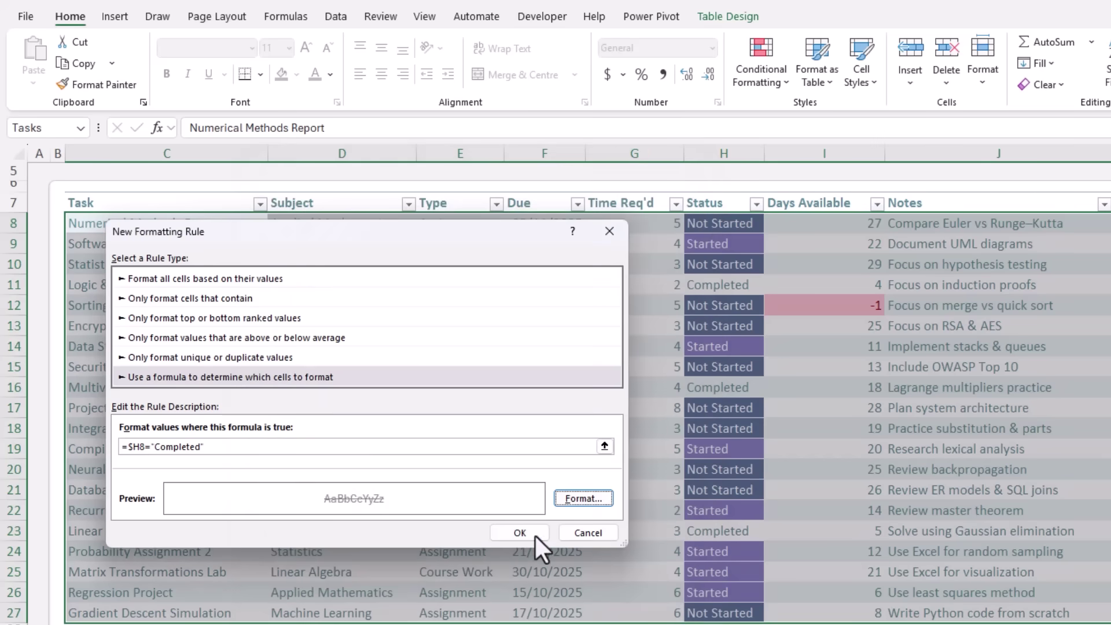
left_click(529, 532)
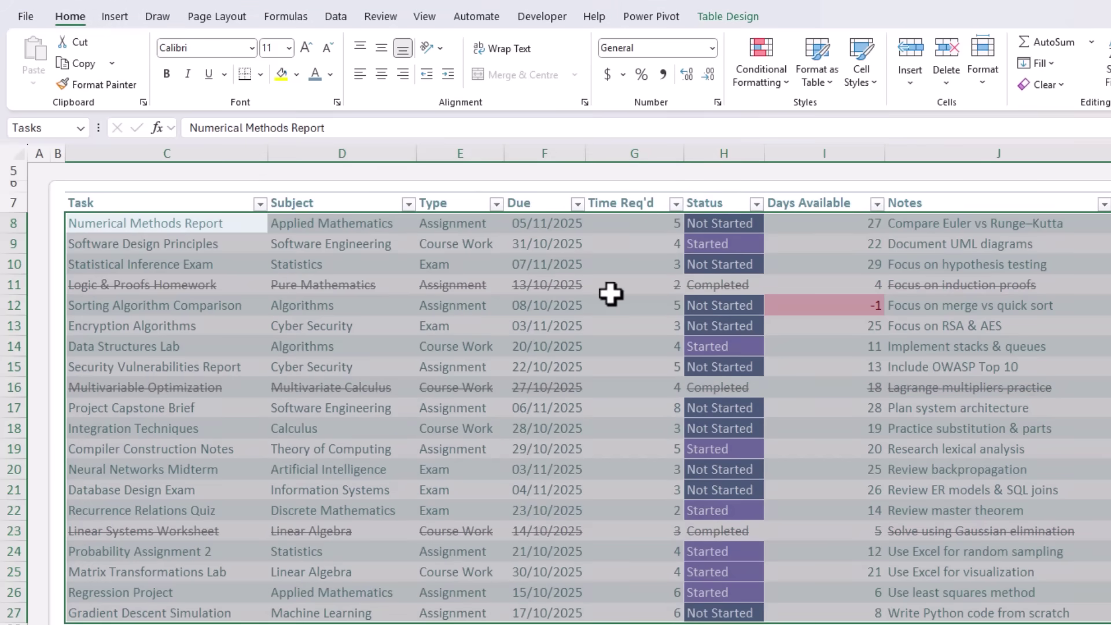
Set H12 (Sorting Algorithm Comparison) to Completed and check I12's Days Available formula.
left_click(612, 294)
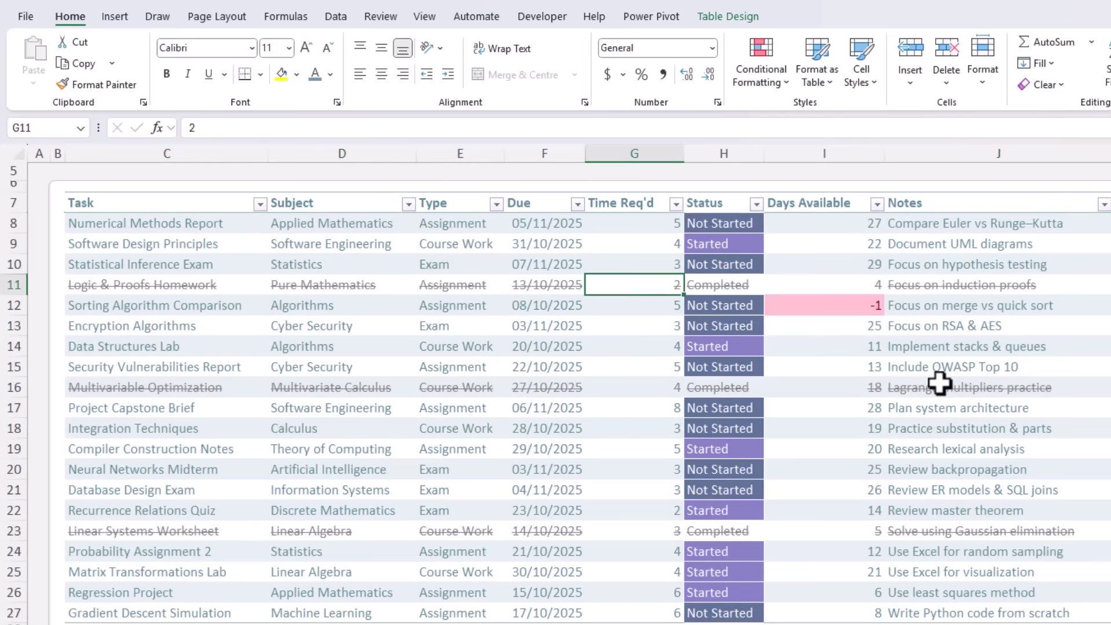
left_click(752, 305)
left_click(772, 305)
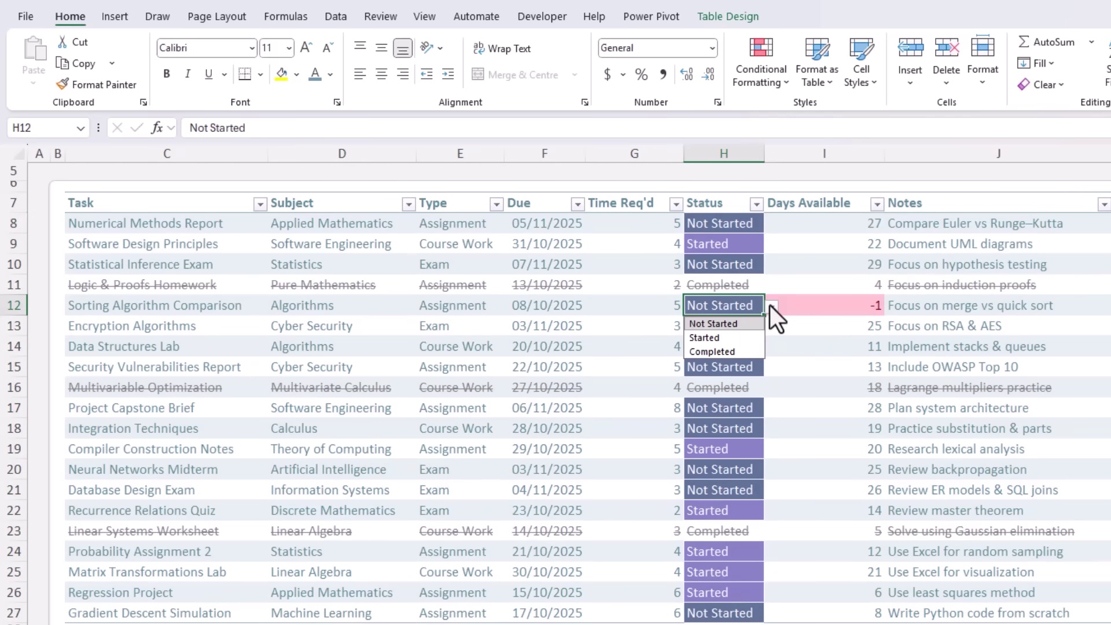
left_click(732, 353)
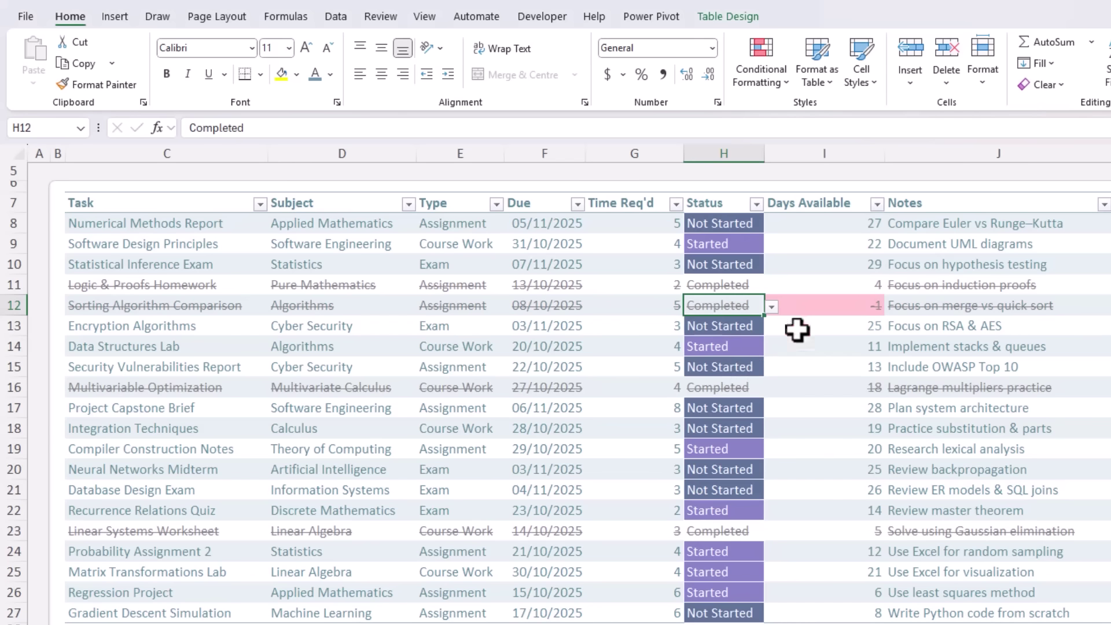
left_click(850, 309)
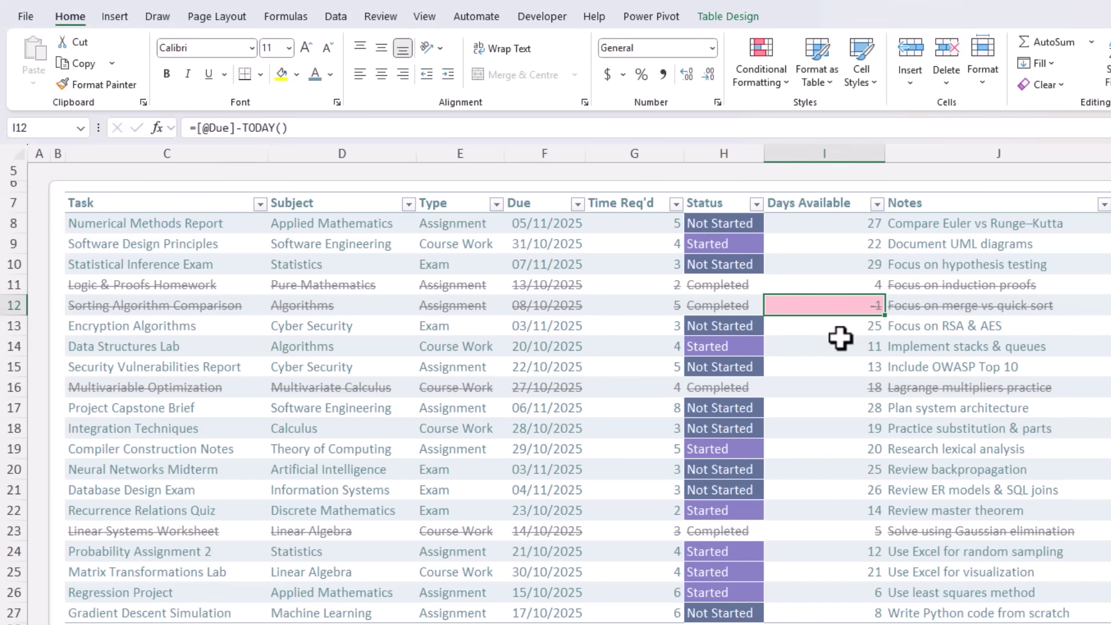
In the Rules Manager, tick Stop If True on the Completed formula rule and apply.
left_click(752, 68)
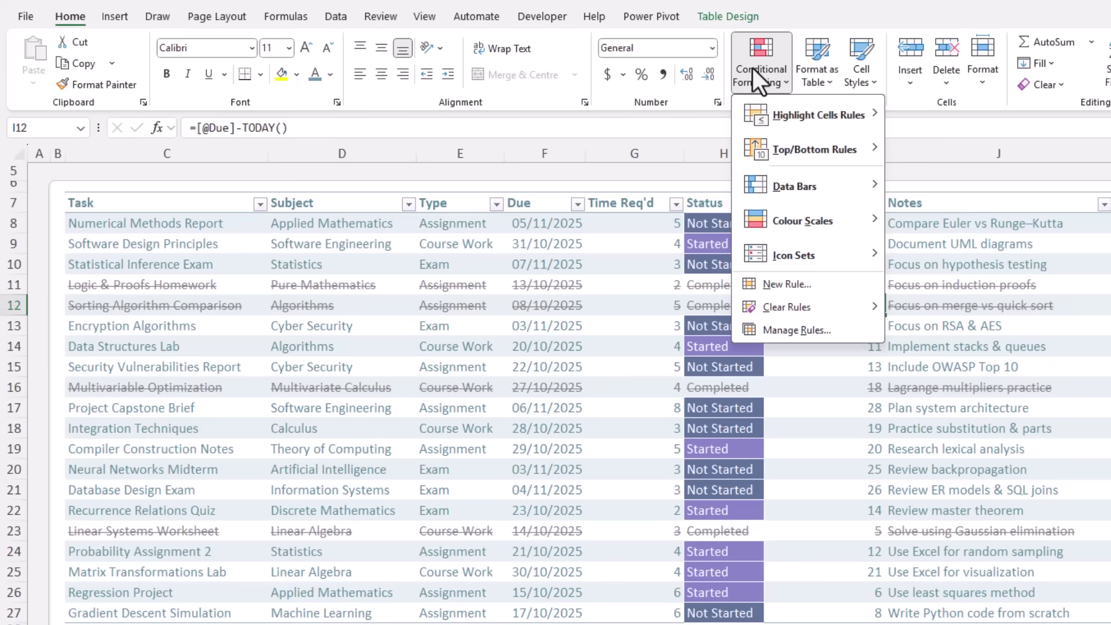
left_click(783, 330)
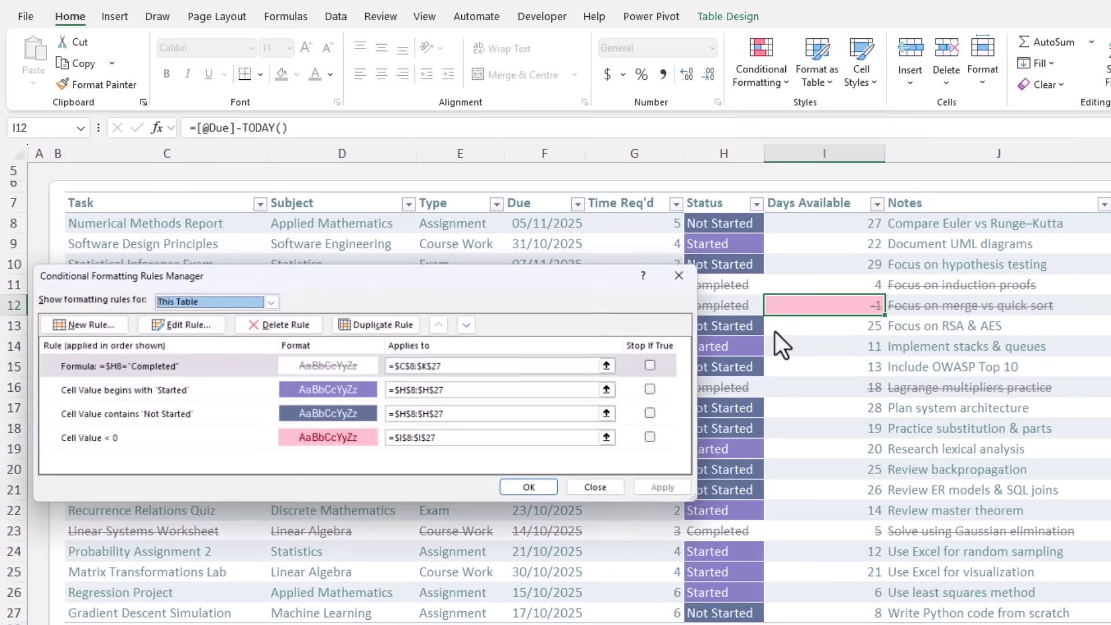
left_click(196, 438)
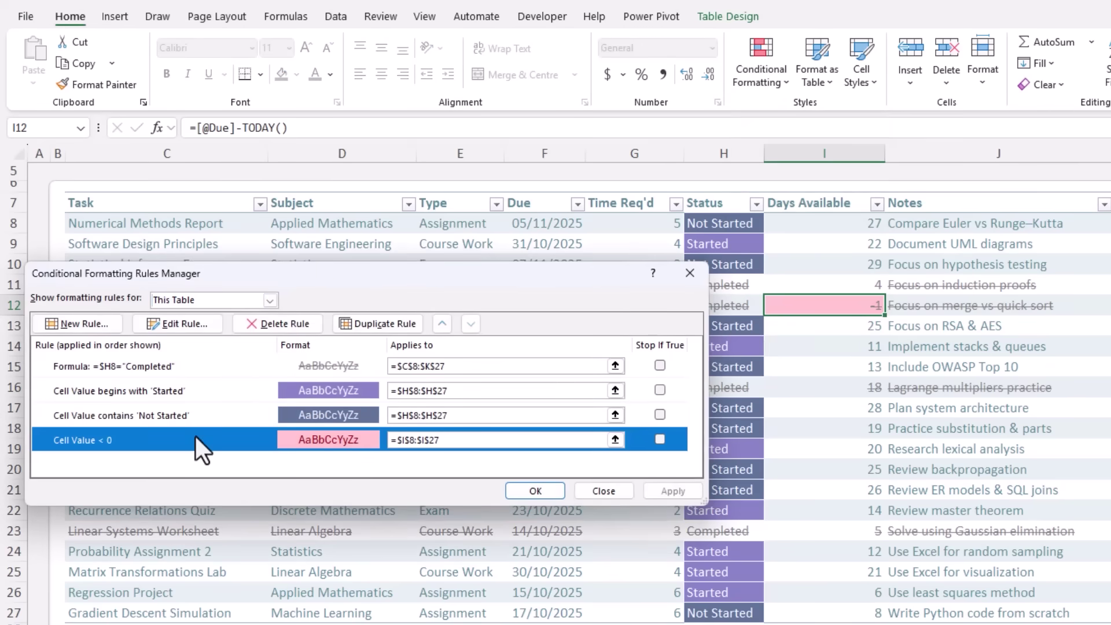
left_click(196, 365)
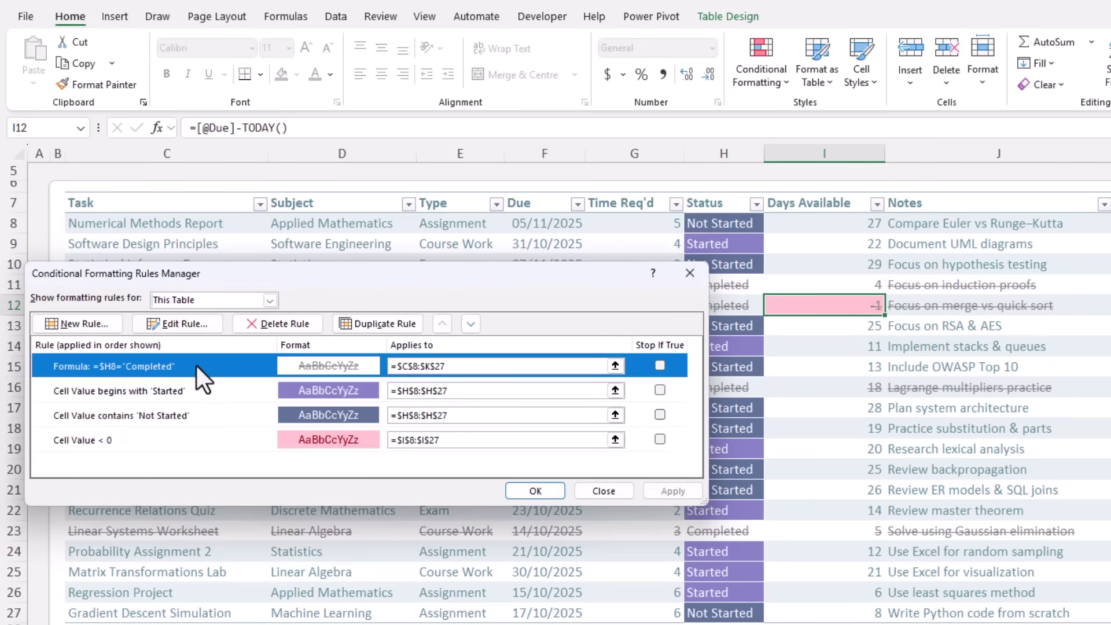
left_click(202, 389)
left_click(205, 418)
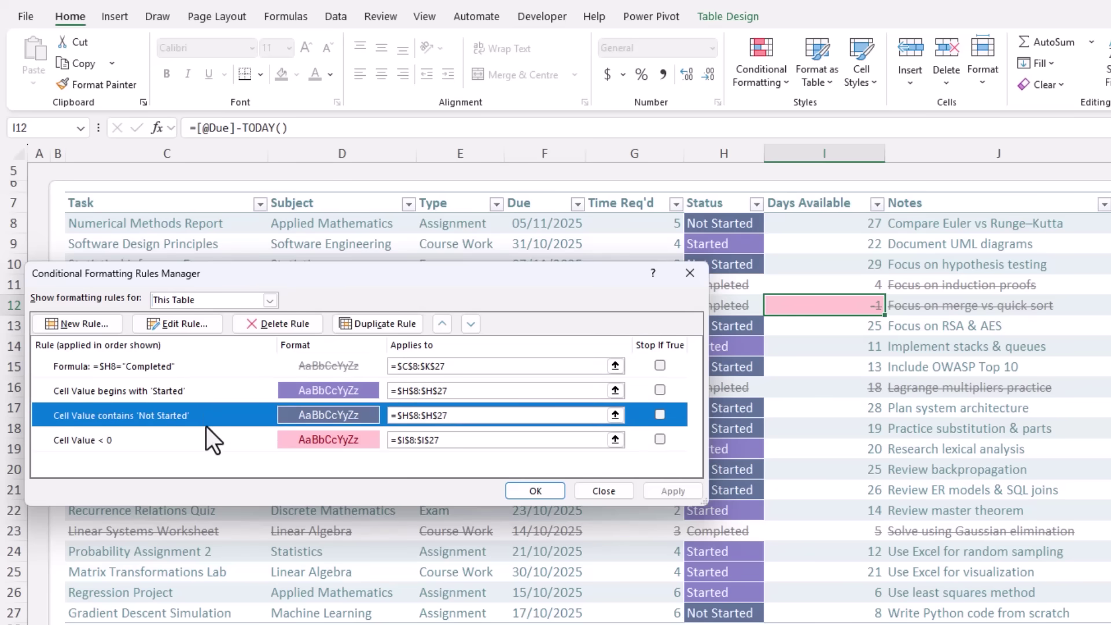
left_click(206, 438)
key("Home")
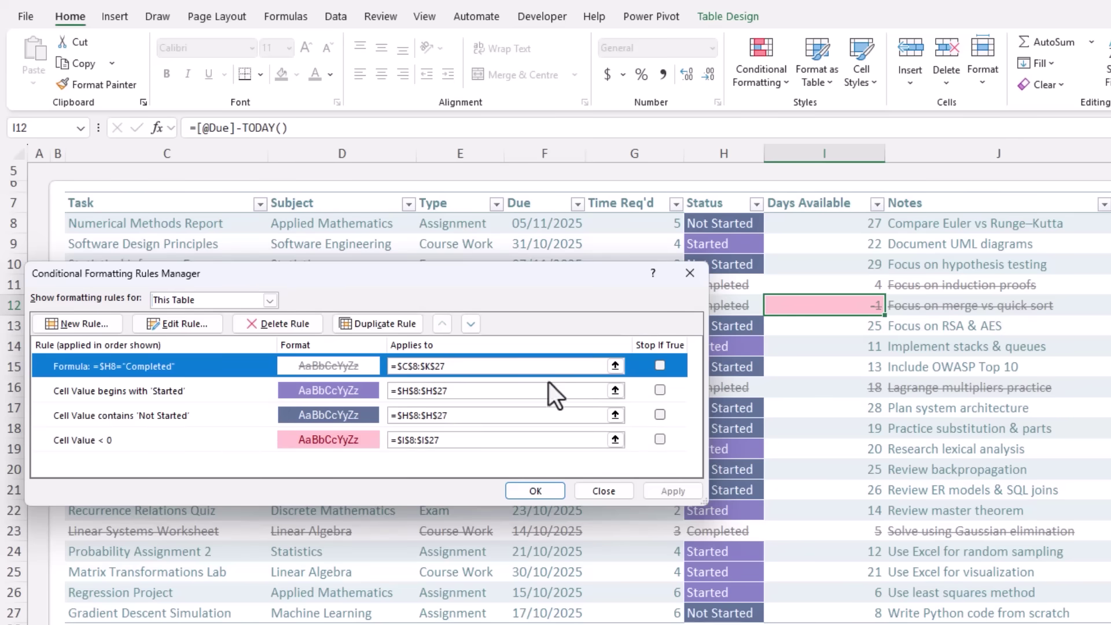
left_click(659, 364)
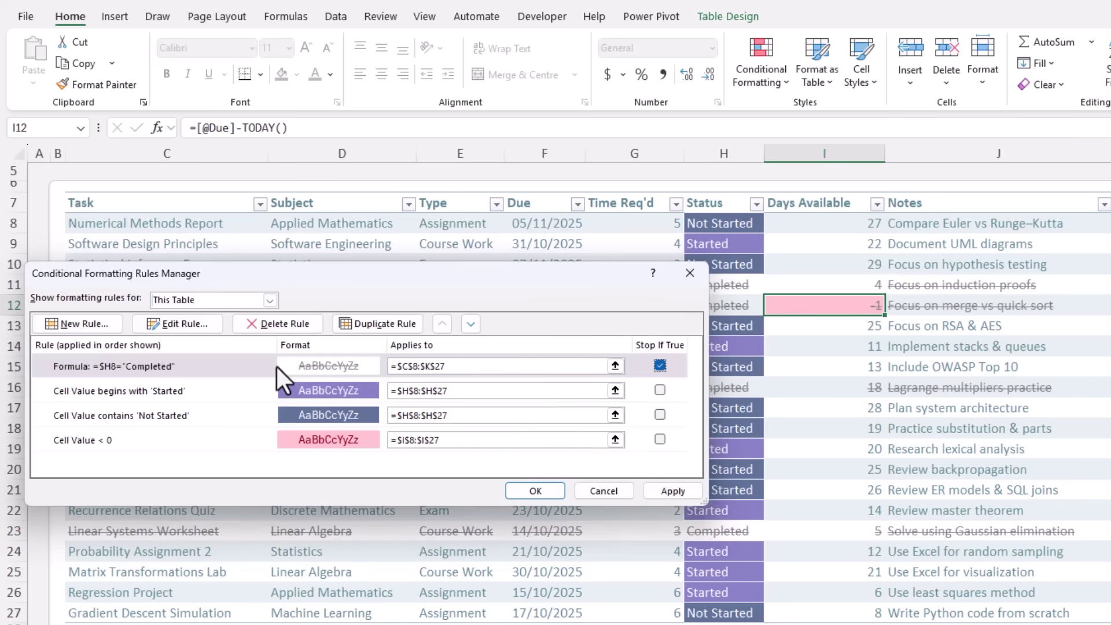
left_click(653, 491)
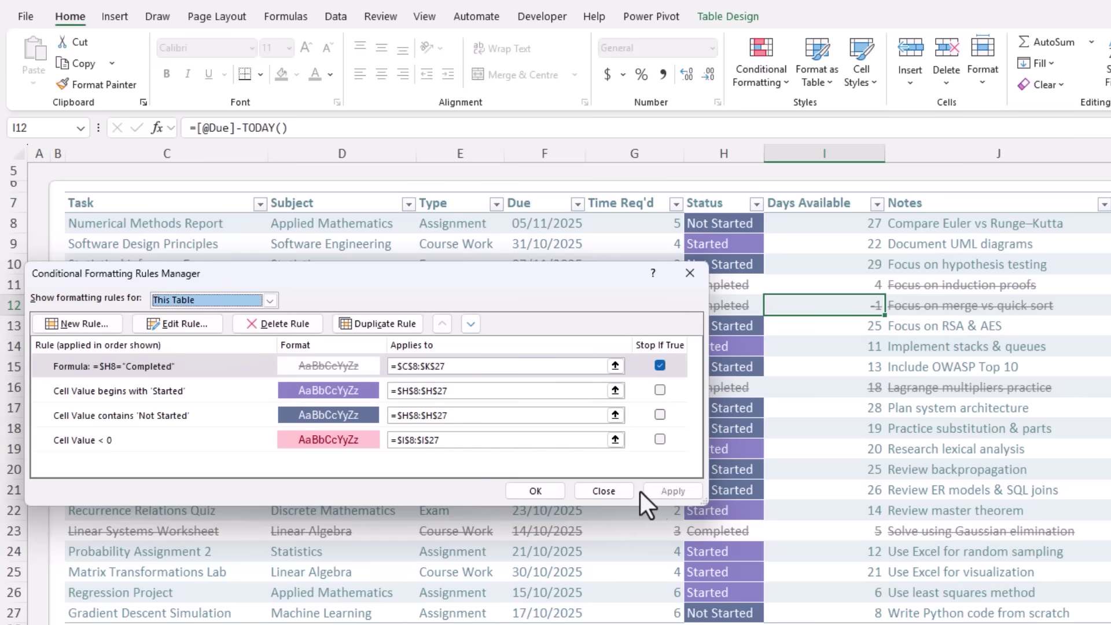
left_click(551, 492)
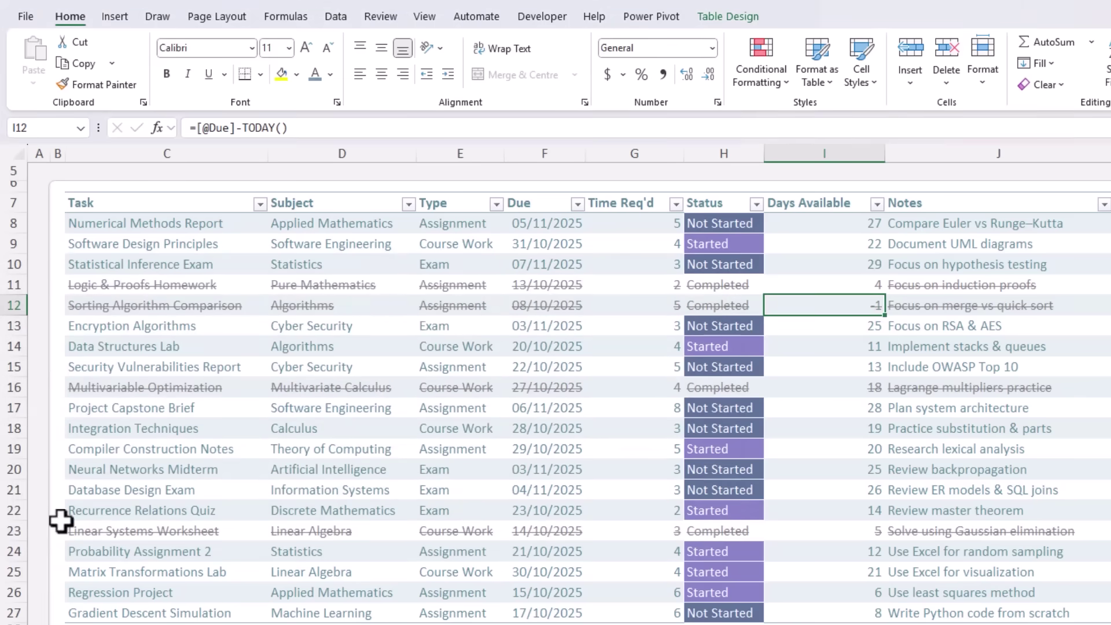
Set Sorting Algorithm Comparison's status in H12 back to Not Started.
left_click(755, 306)
left_click(773, 306)
left_click(755, 322)
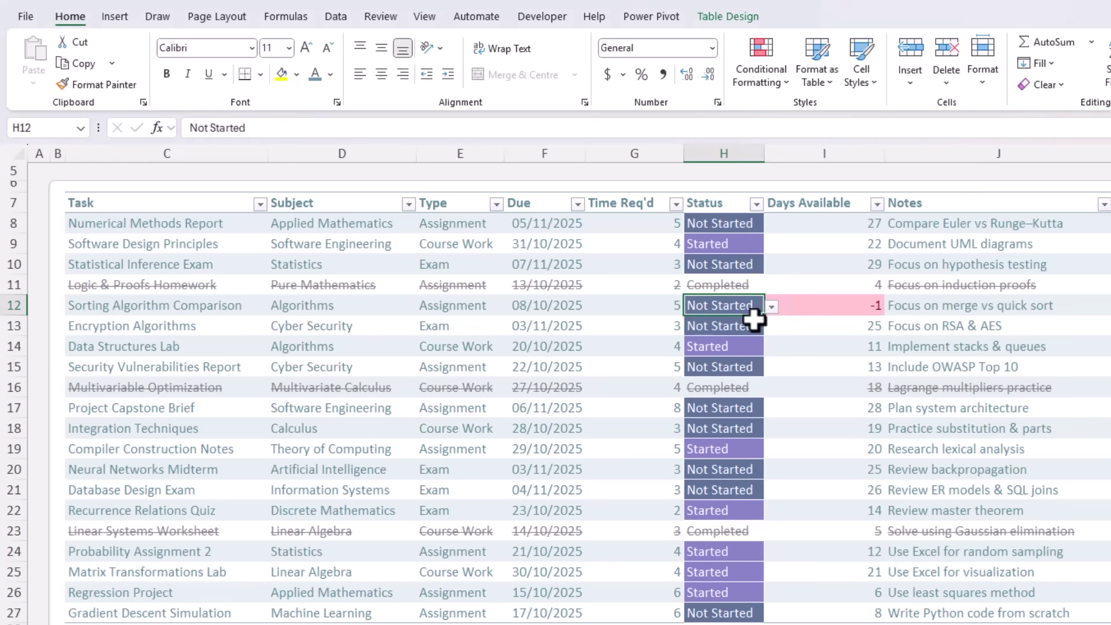
Mark Security Vulnerabilities Report (H15) as Completed.
left_click(758, 368)
left_click(770, 370)
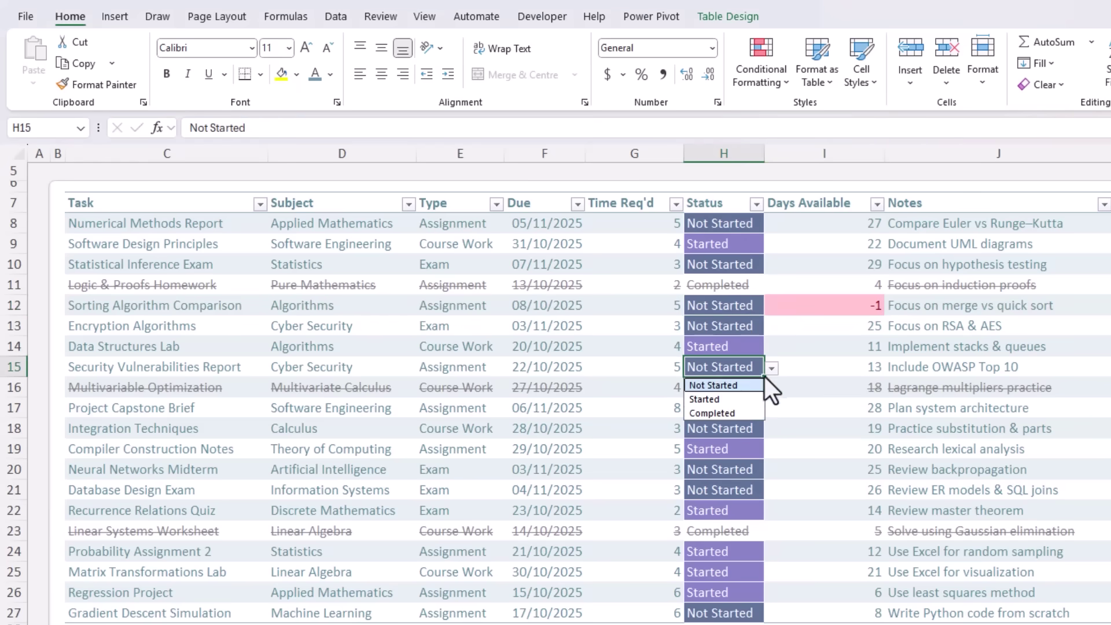
left_click(736, 409)
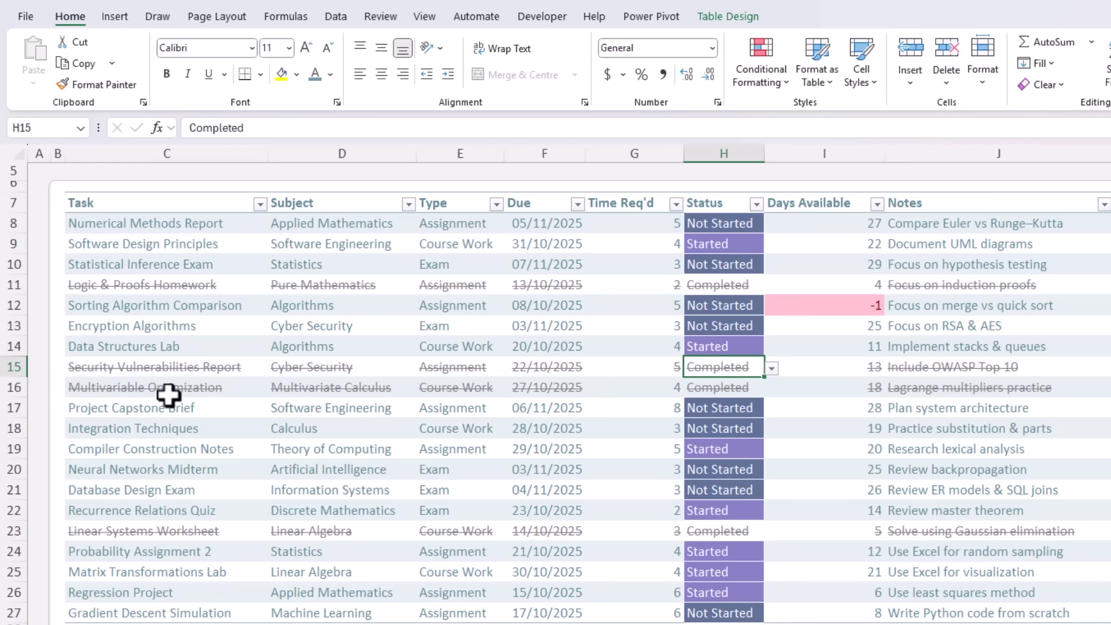
scroll(196, 392, "up", 1)
scroll(196, 392, "up", 1)
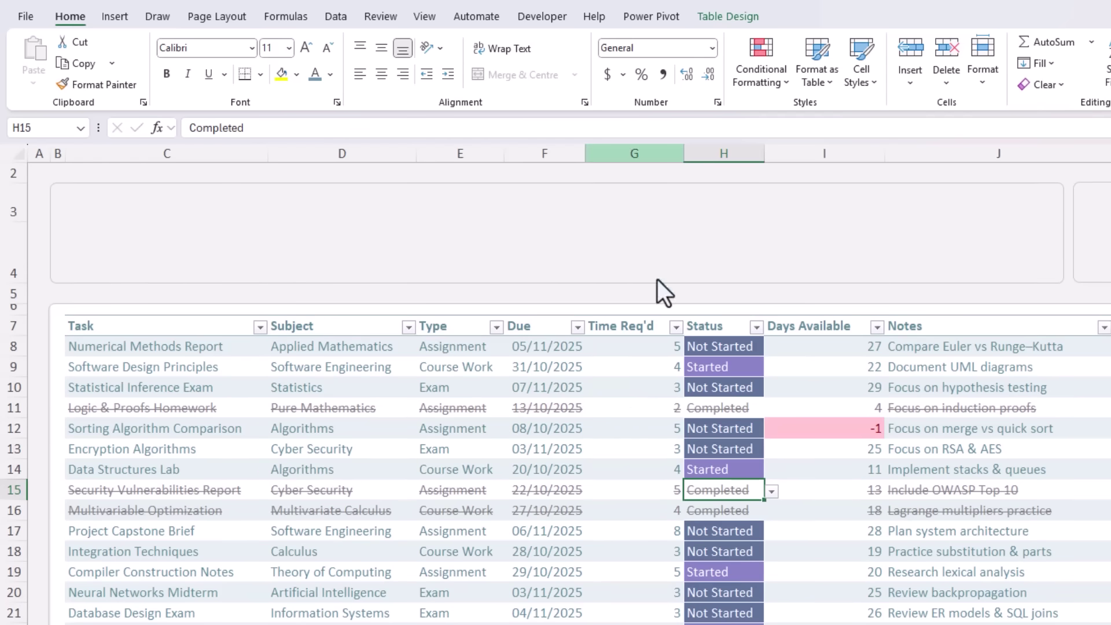
Insert Subject, Type and Status slicers from Table Design.
left_click(723, 17)
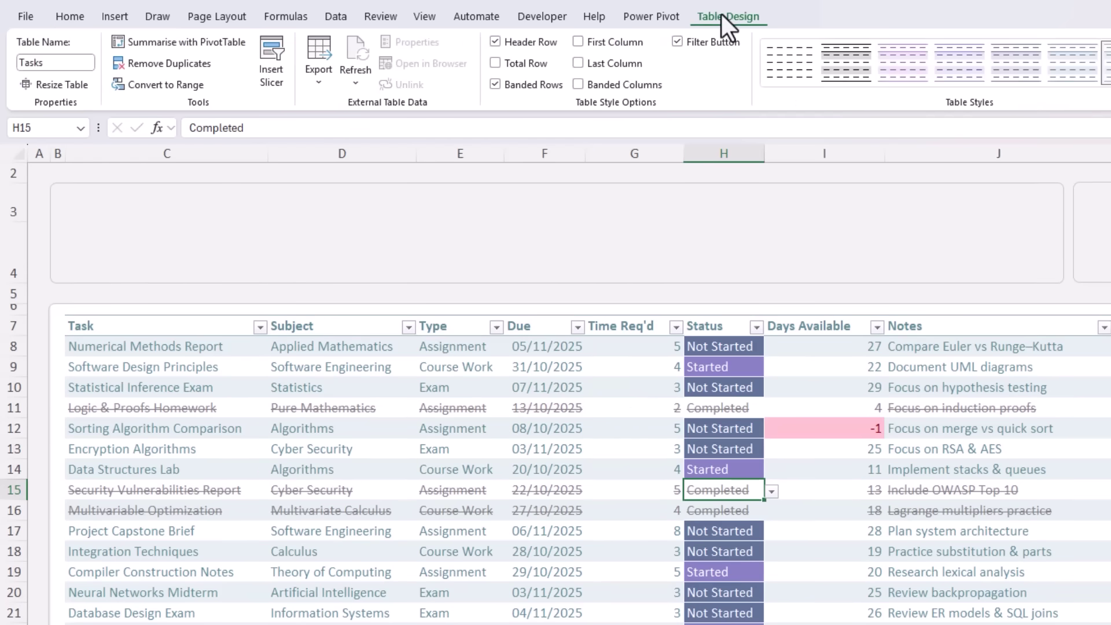
left_click(276, 75)
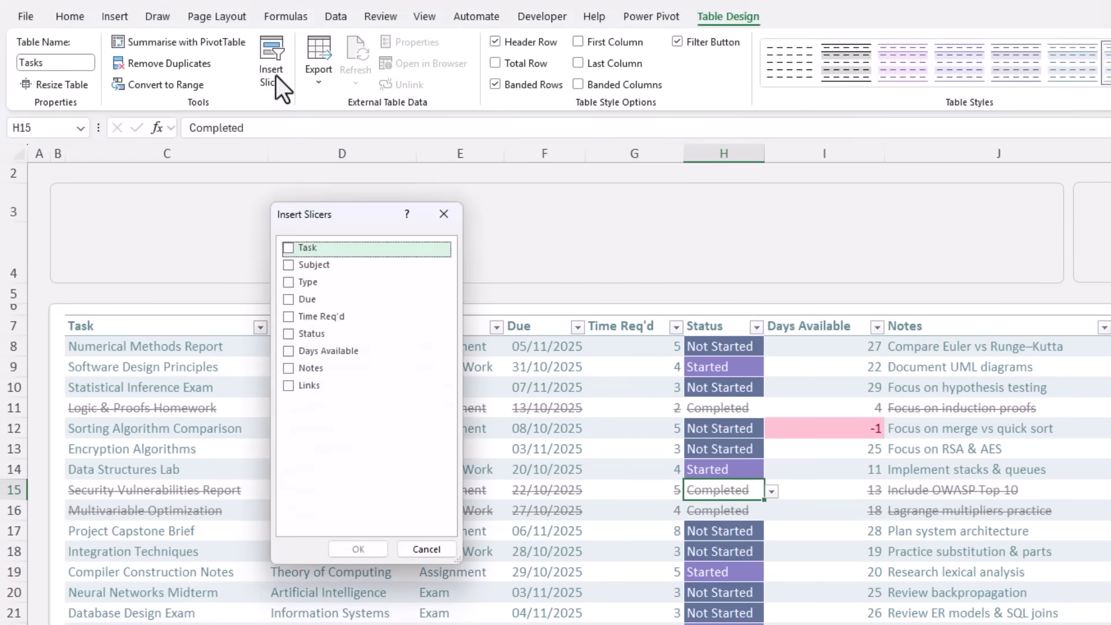
left_click(286, 265)
left_click(286, 281)
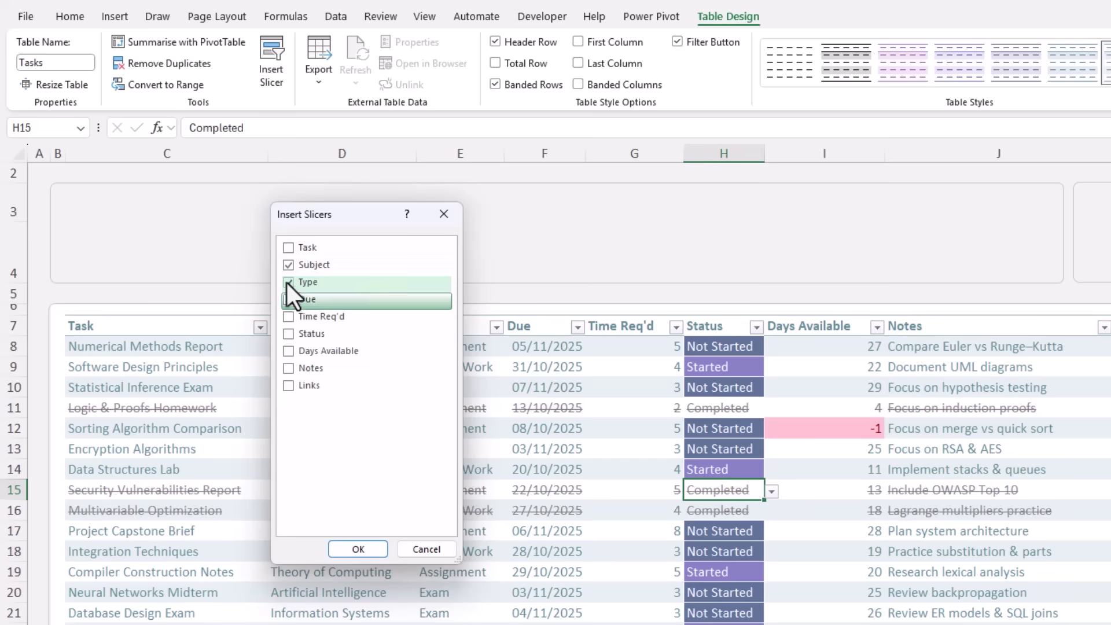
left_click(290, 333)
left_click(370, 552)
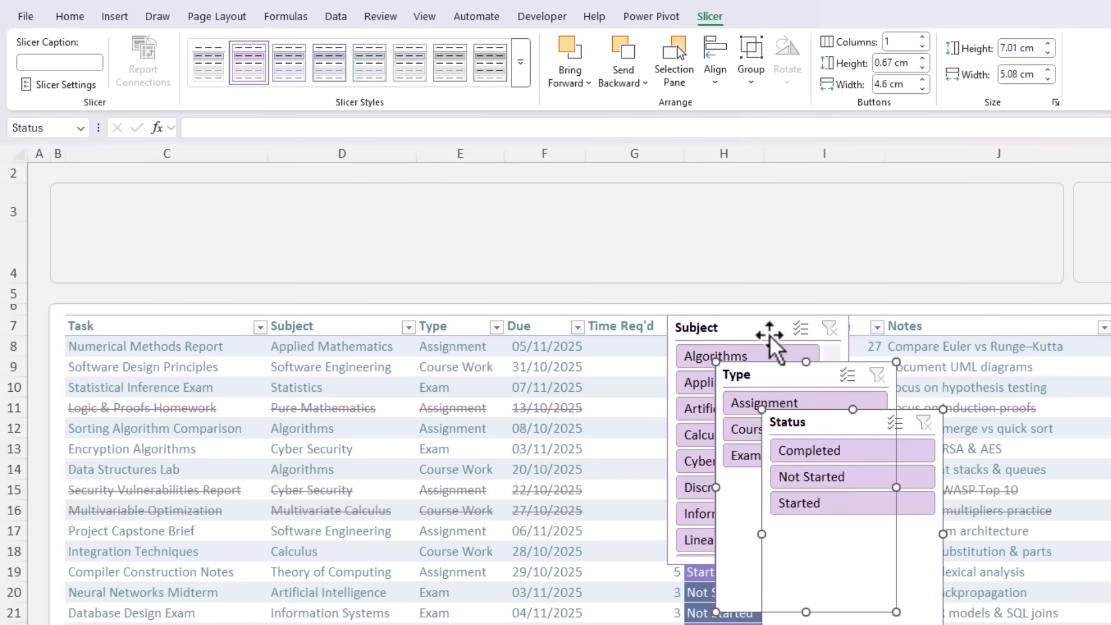
Move the slicers above the table, apply the plain grey style, and separate Type and Status.
left_click_drag(767, 332, 146, 205)
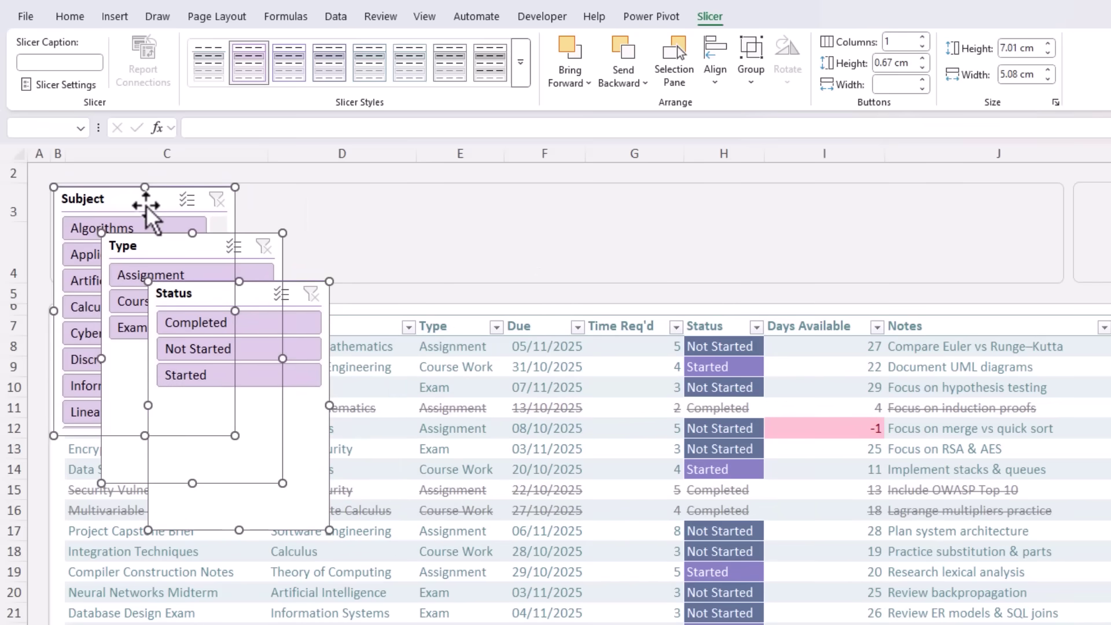
left_click(207, 66)
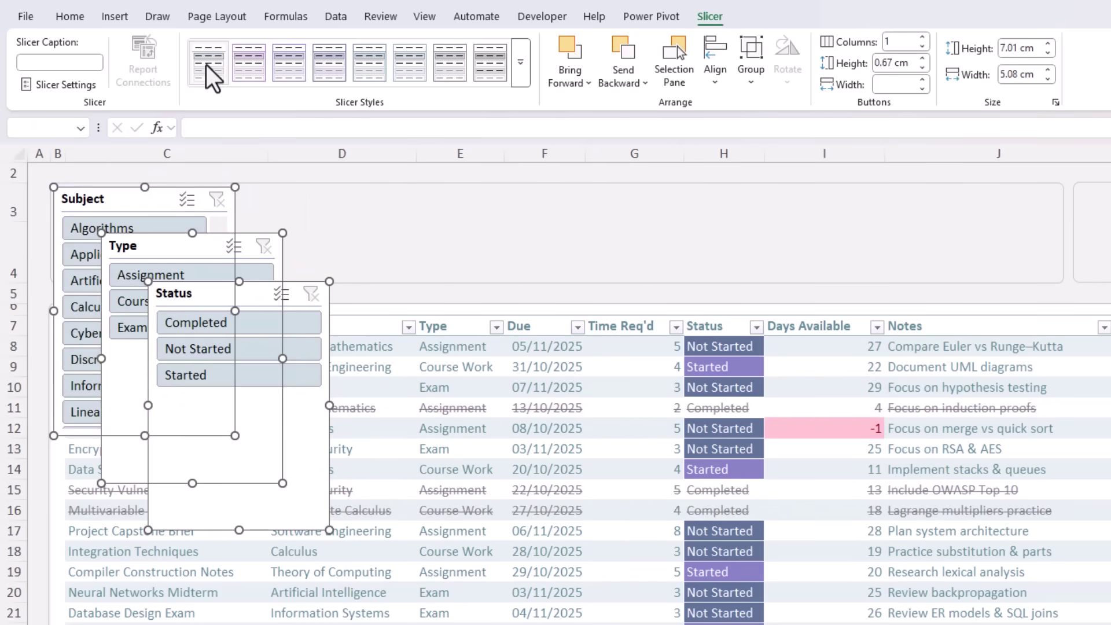
key("Escape")
left_click(192, 271)
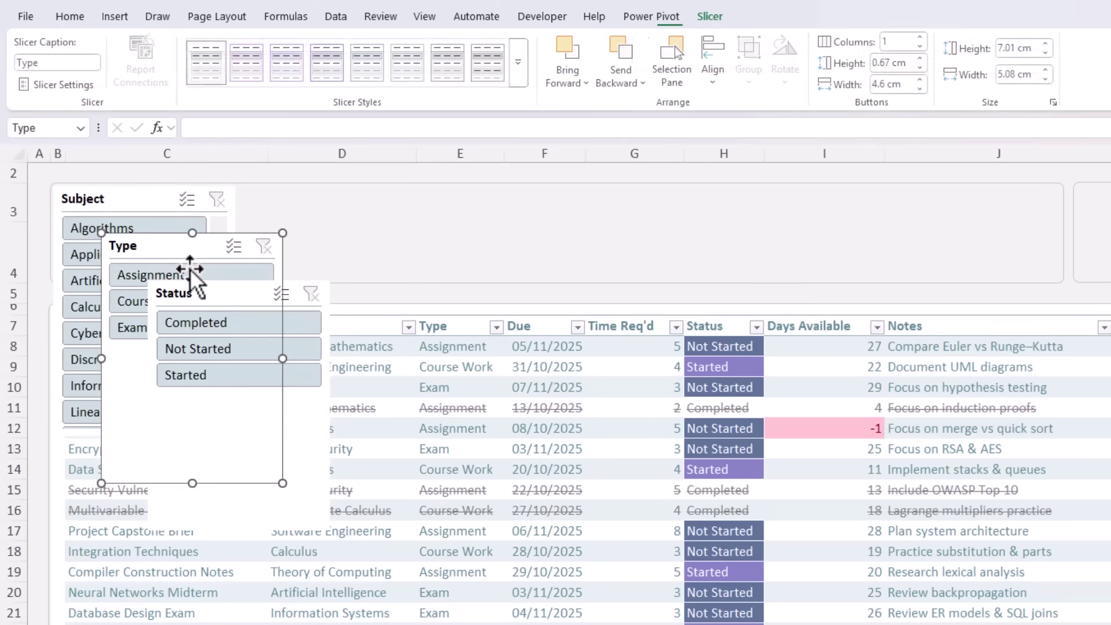
left_click(243, 285, "ctrl")
left_click_drag(243, 285, 978, 277)
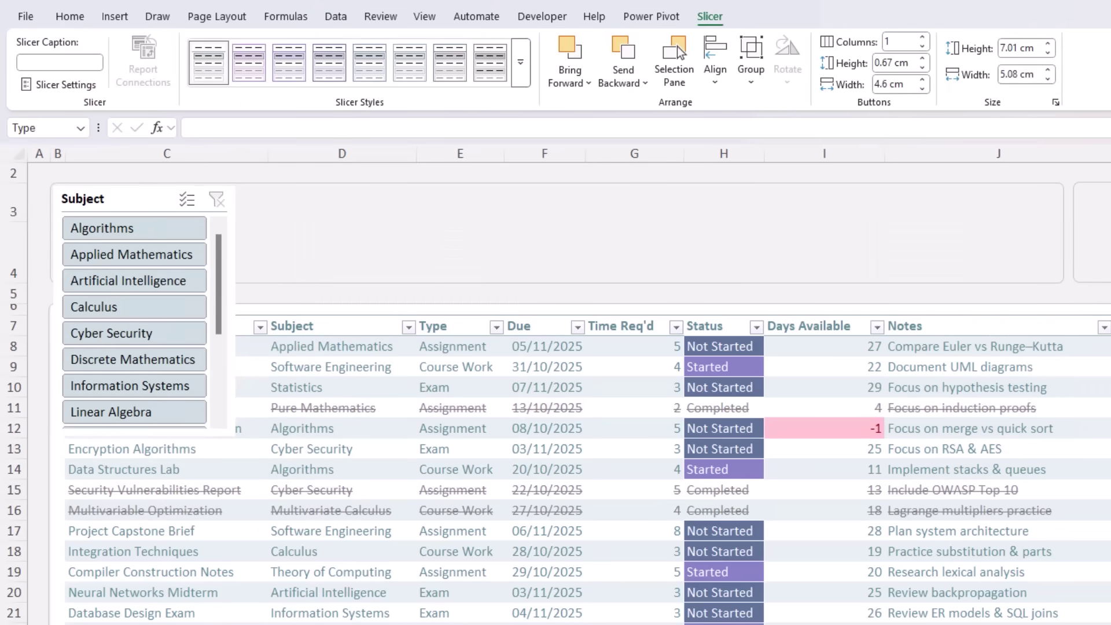
left_click(149, 199)
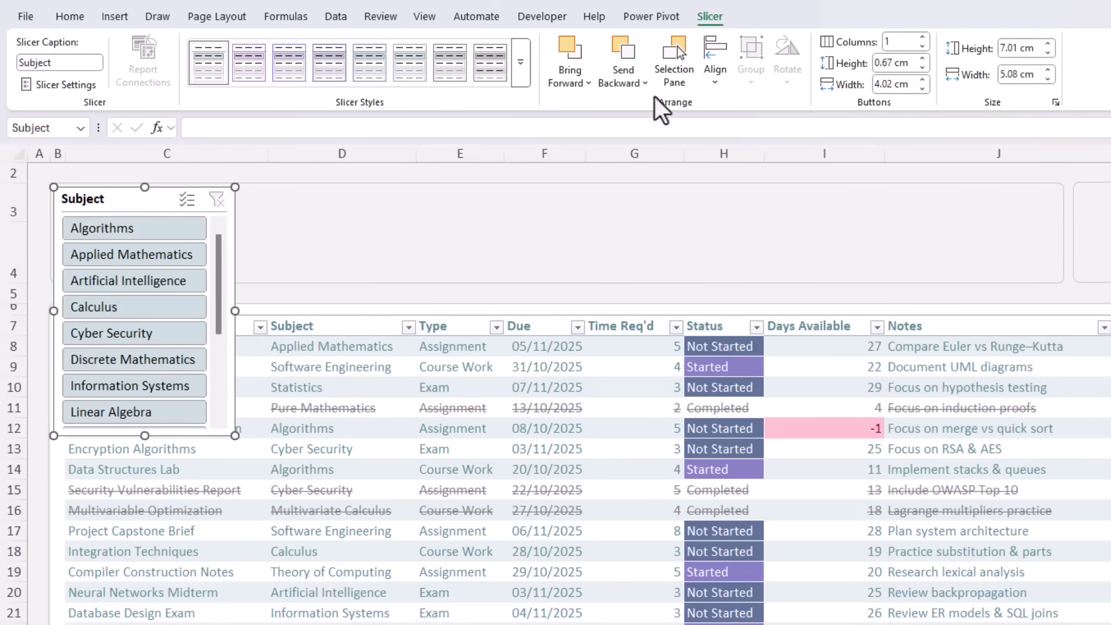
Give the Subject slicer 7 columns, 2.8 × 28.4 cm size and 0.8 cm buttons.
left_click(909, 44)
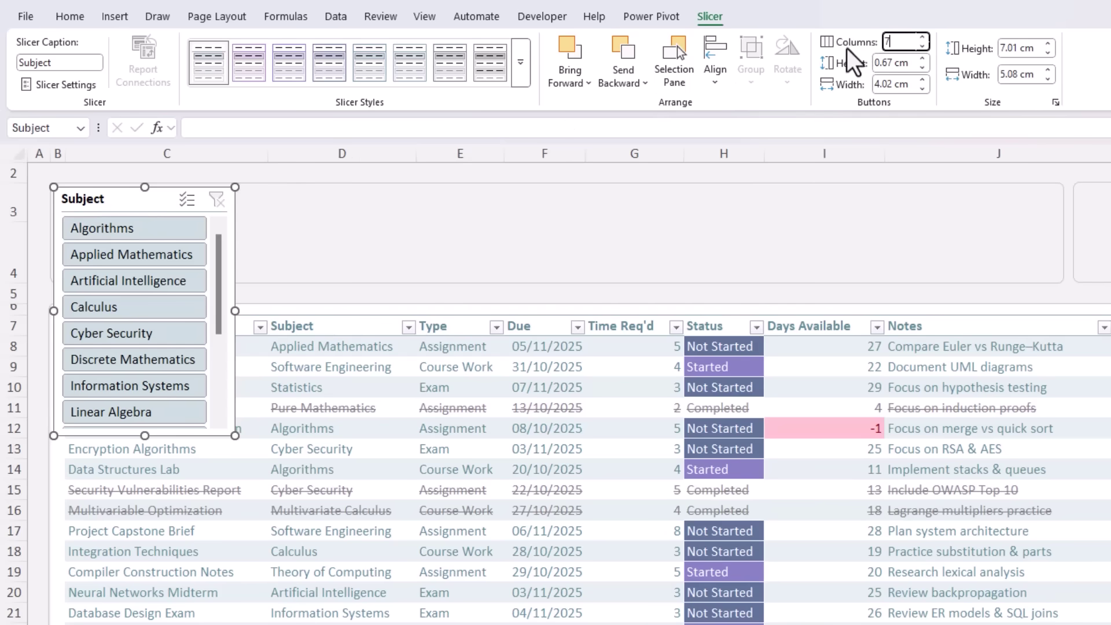
type("7")
key("Tab")
left_click(1007, 46)
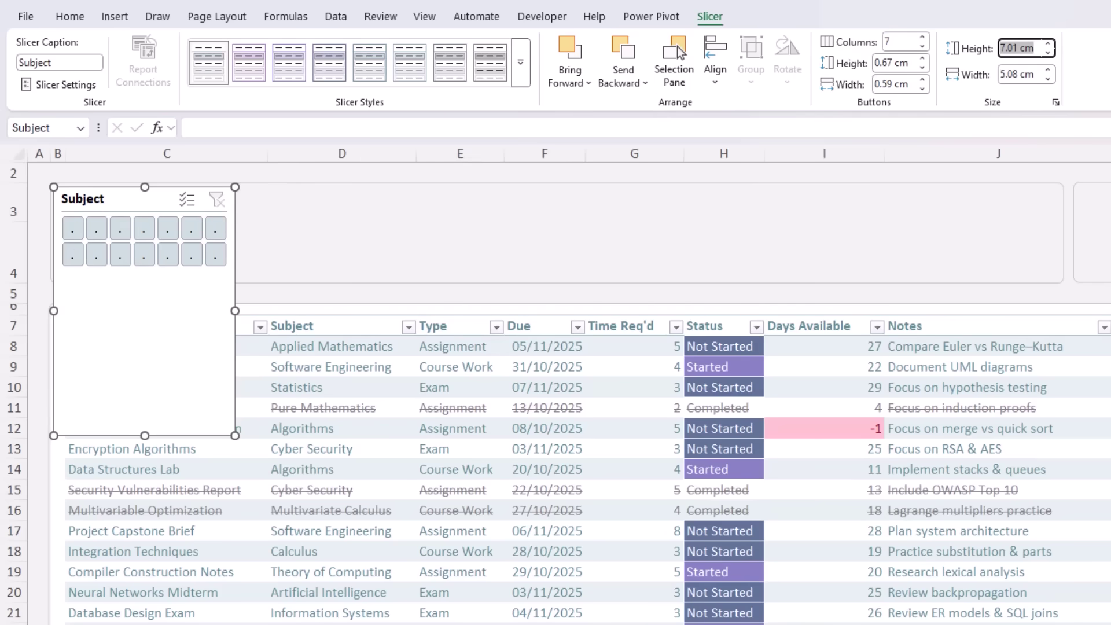
type("2.8")
key("Tab")
type("2")
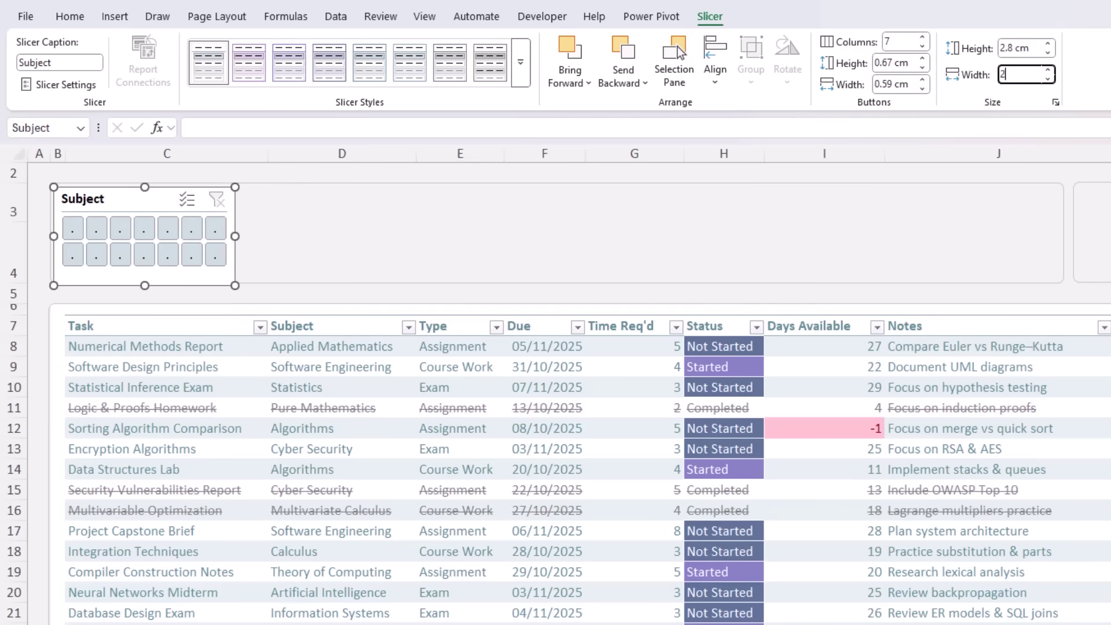
type("8.4")
key("Return")
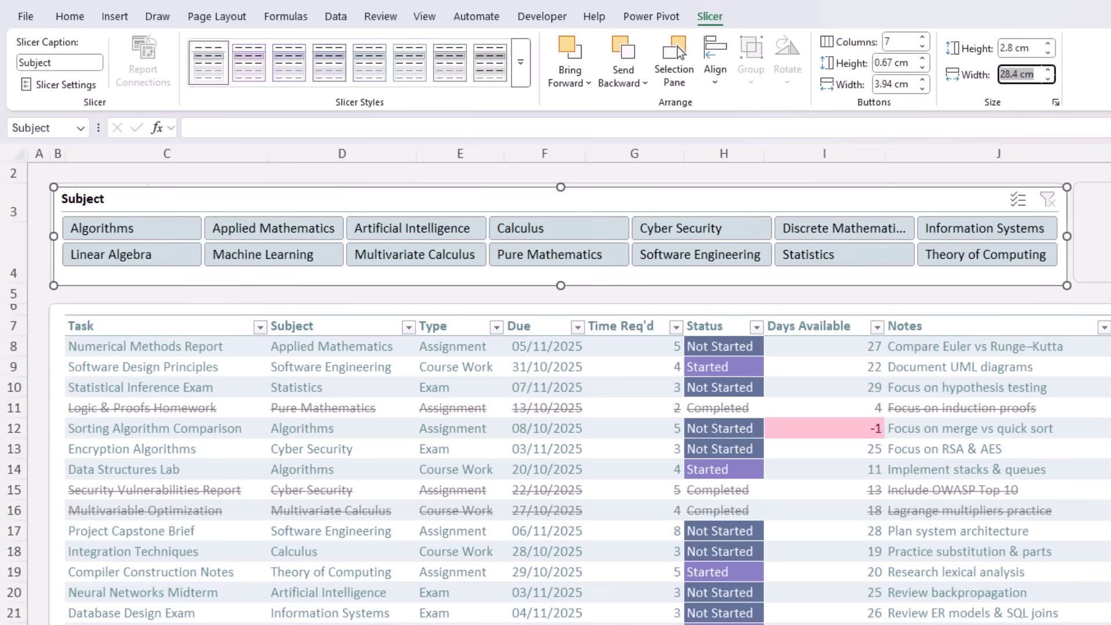
left_click(923, 58)
left_click(924, 59)
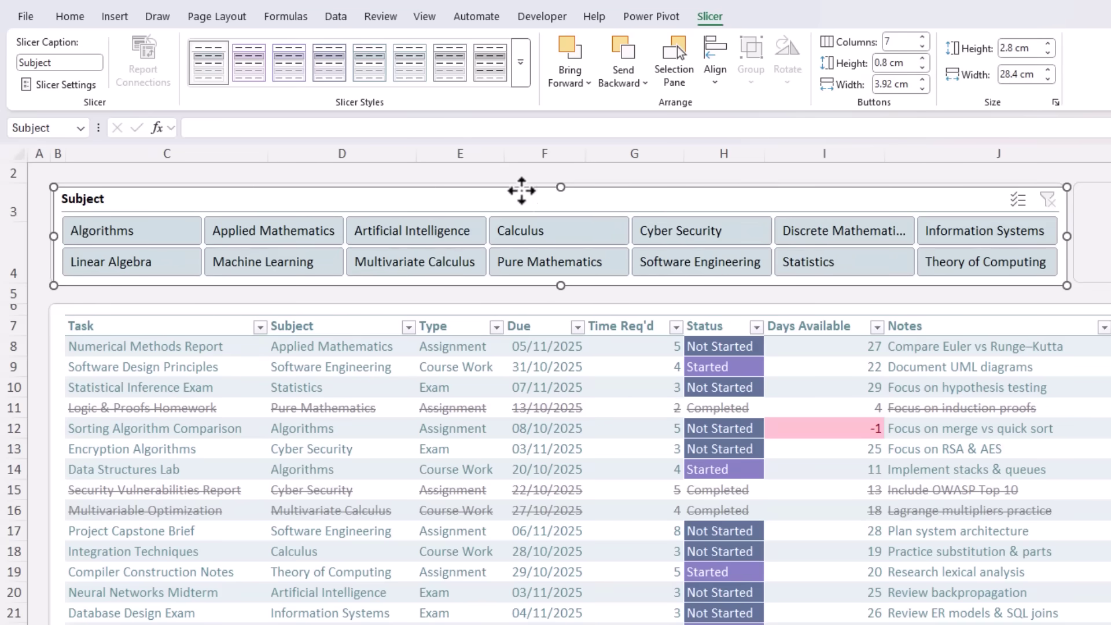
left_click_drag(516, 189, 520, 188)
Resize the Type and Status slicers to 2.8 cm tall with 0.5 cm buttons.
left_click(1106, 202)
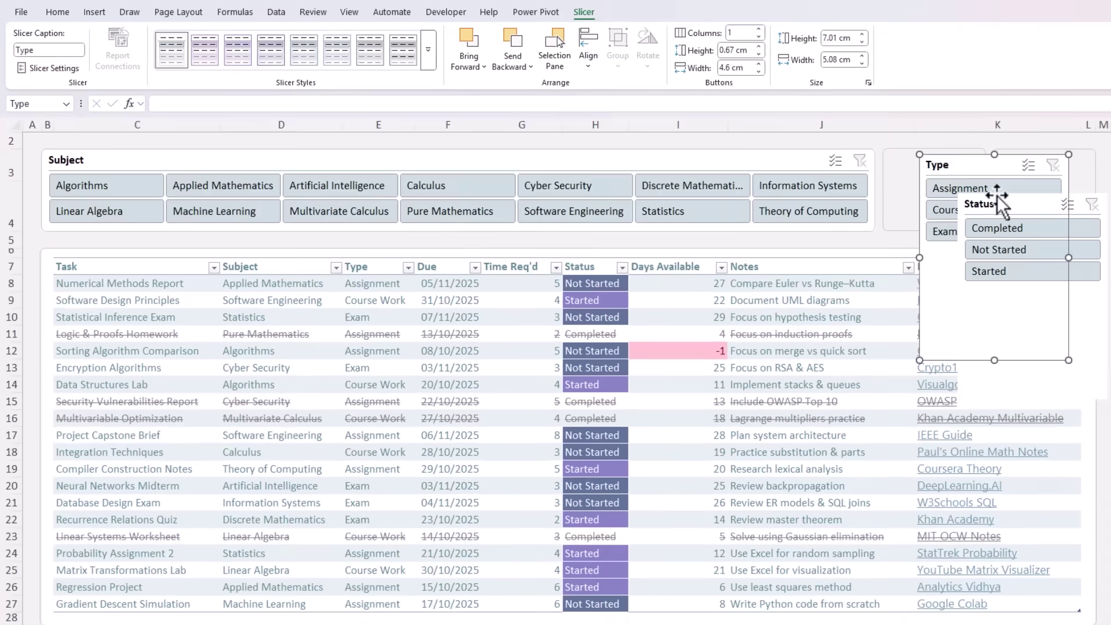
left_click(996, 195, "ctrl")
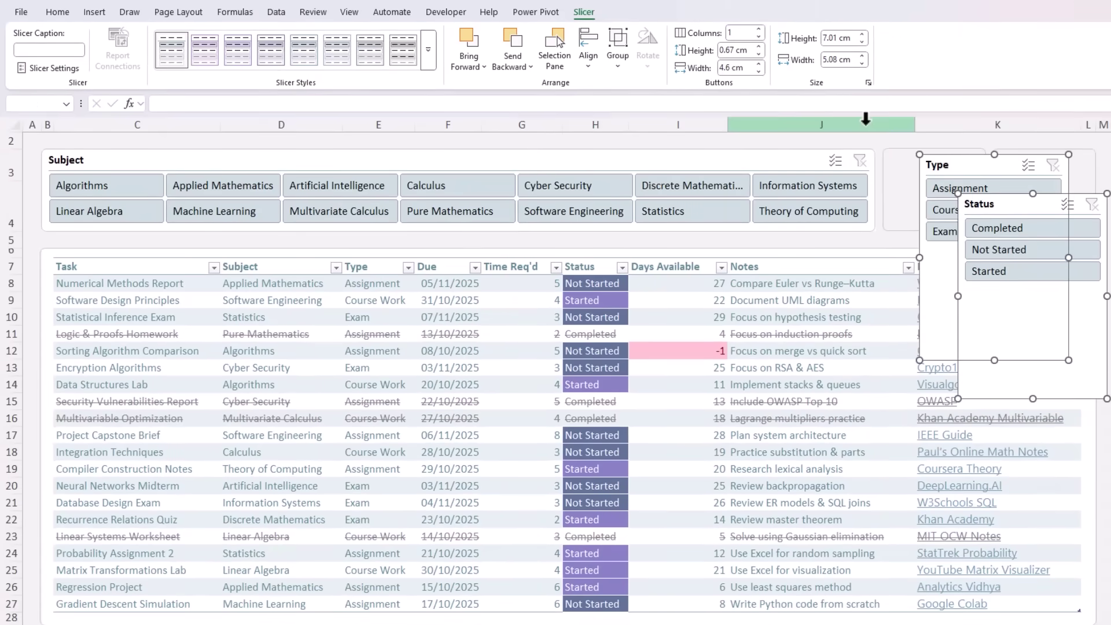
left_click(834, 43)
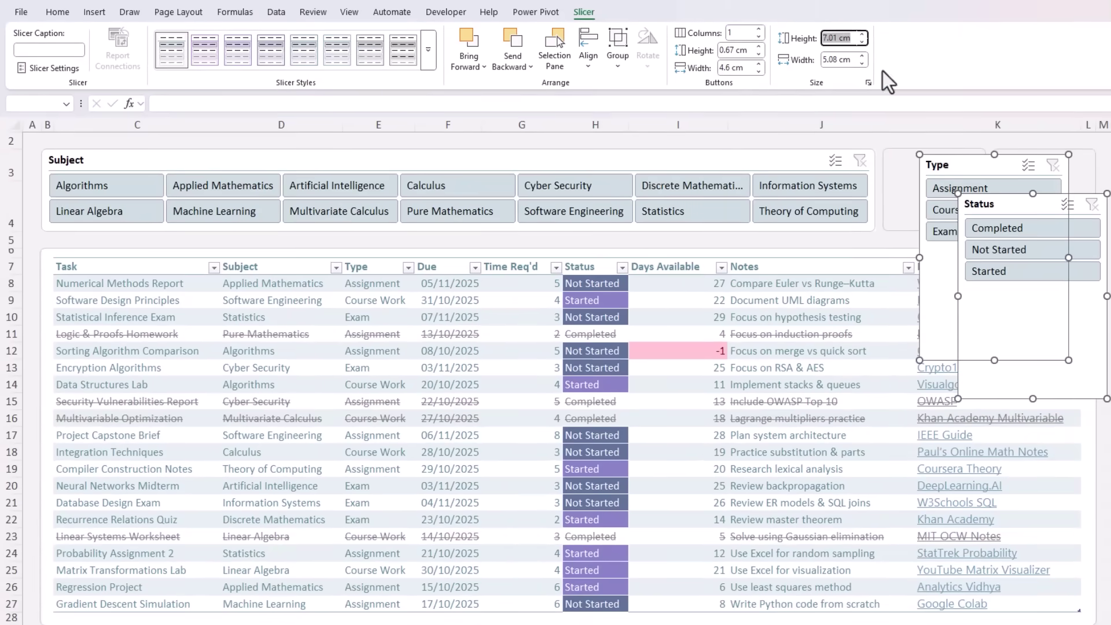
type("2.8")
key("Return")
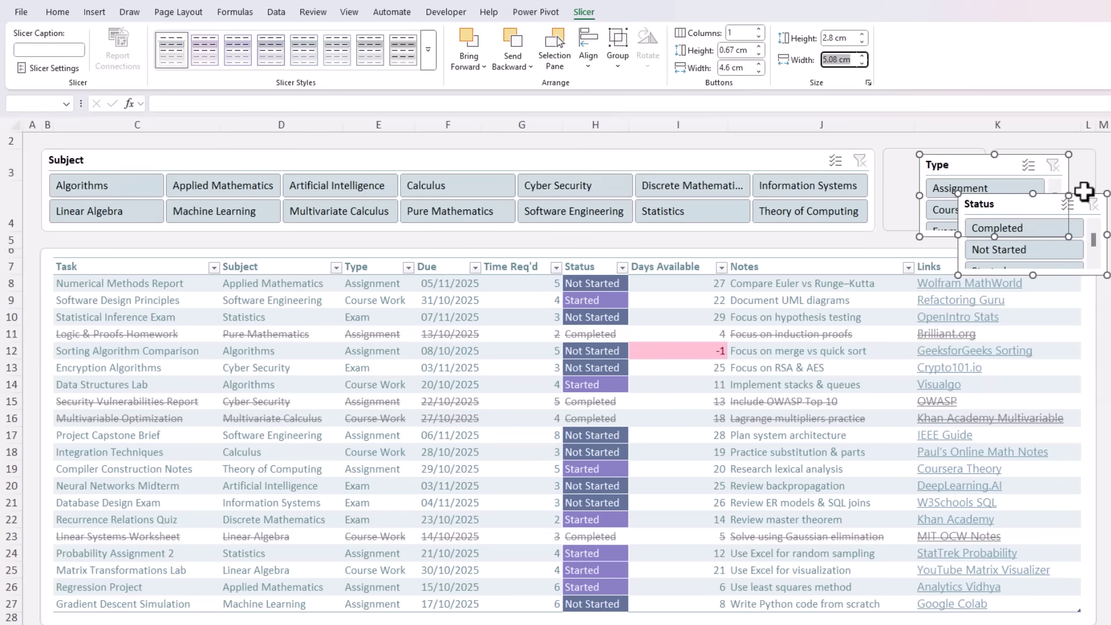
left_click(758, 54)
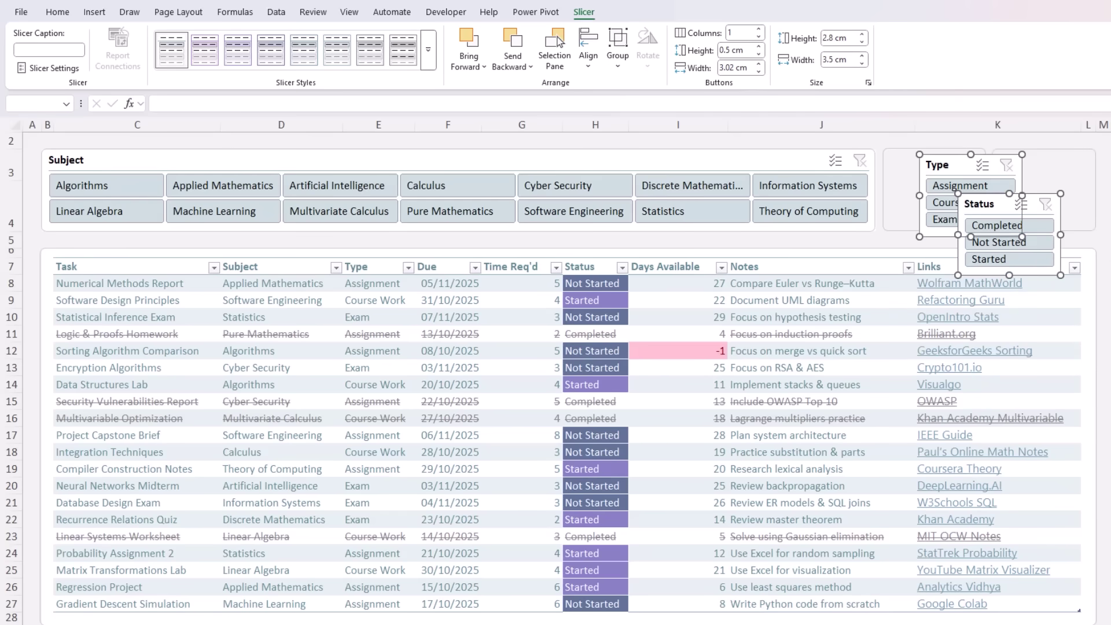
left_click(1106, 266)
Place Type and Status beside the Subject slicer and filter the table to Algorithms.
left_click_drag(950, 166, 913, 161)
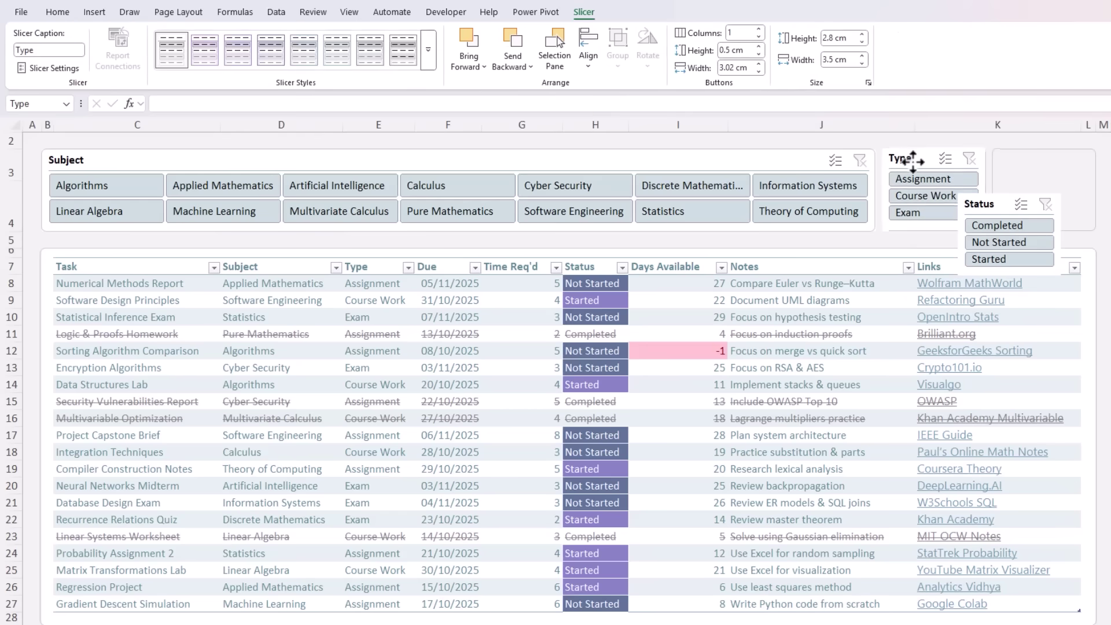
left_click_drag(983, 196, 1009, 163)
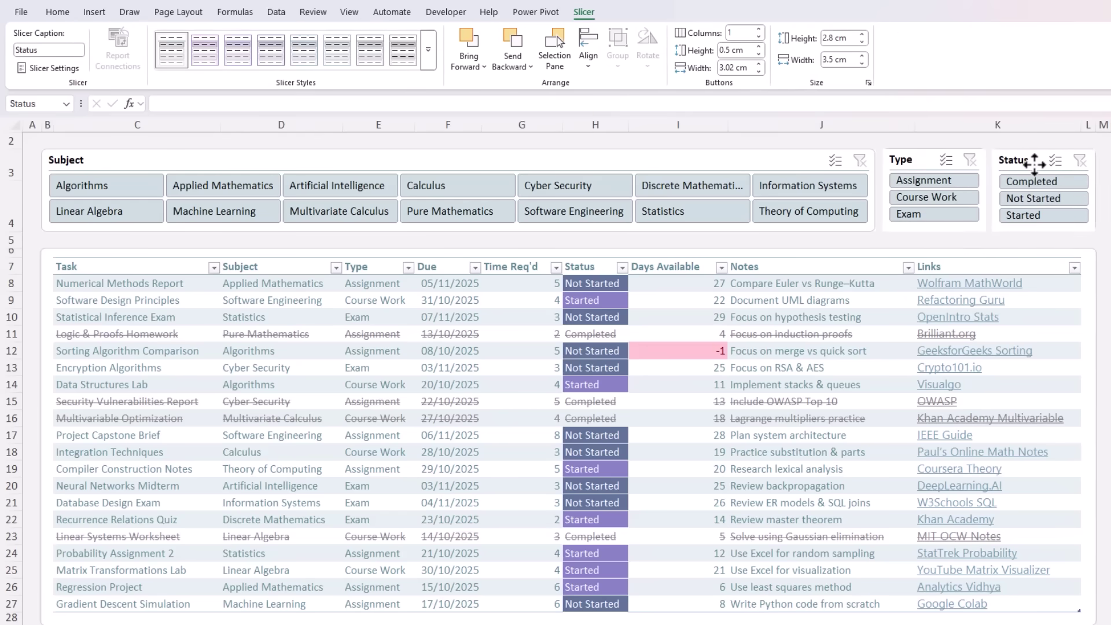
left_click(157, 187)
Add Applied Mathematics to the Subject filter and limit Type to Assignment.
left_click(174, 187, "ctrl")
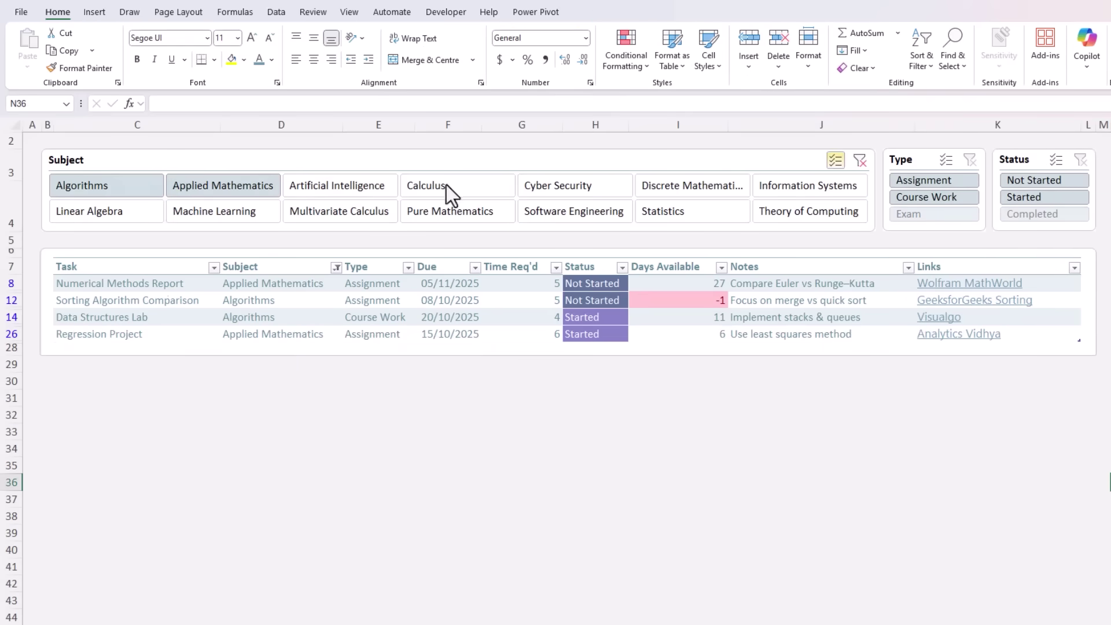
left_click(930, 180)
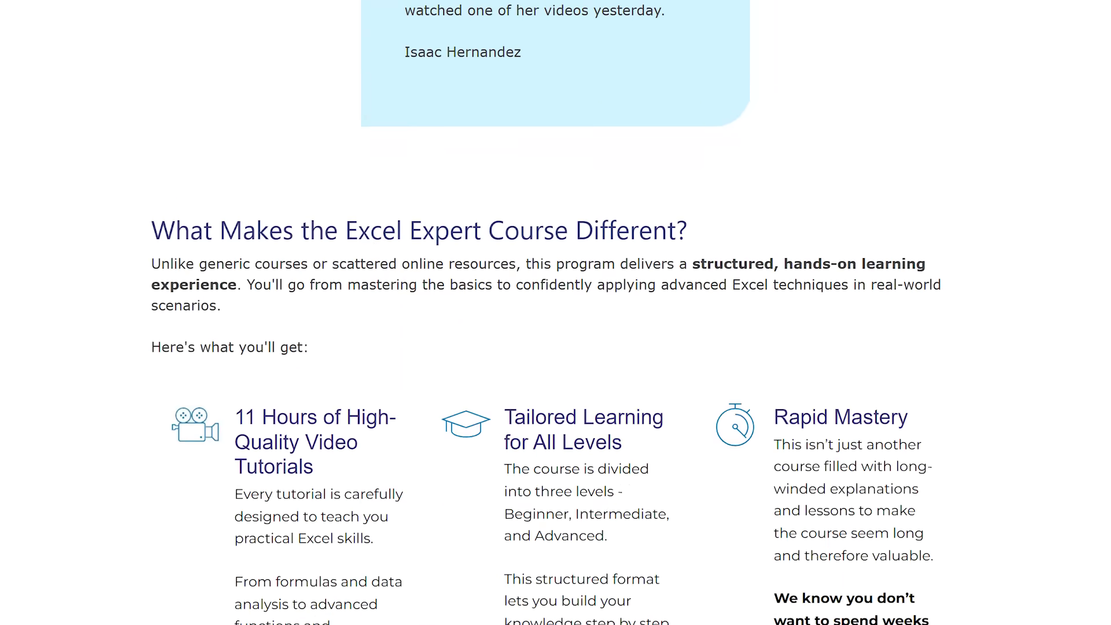
Scroll the course page down to the 'Learn with Support from a Recognized Expert' section.
scroll(555, 312, "down", 10)
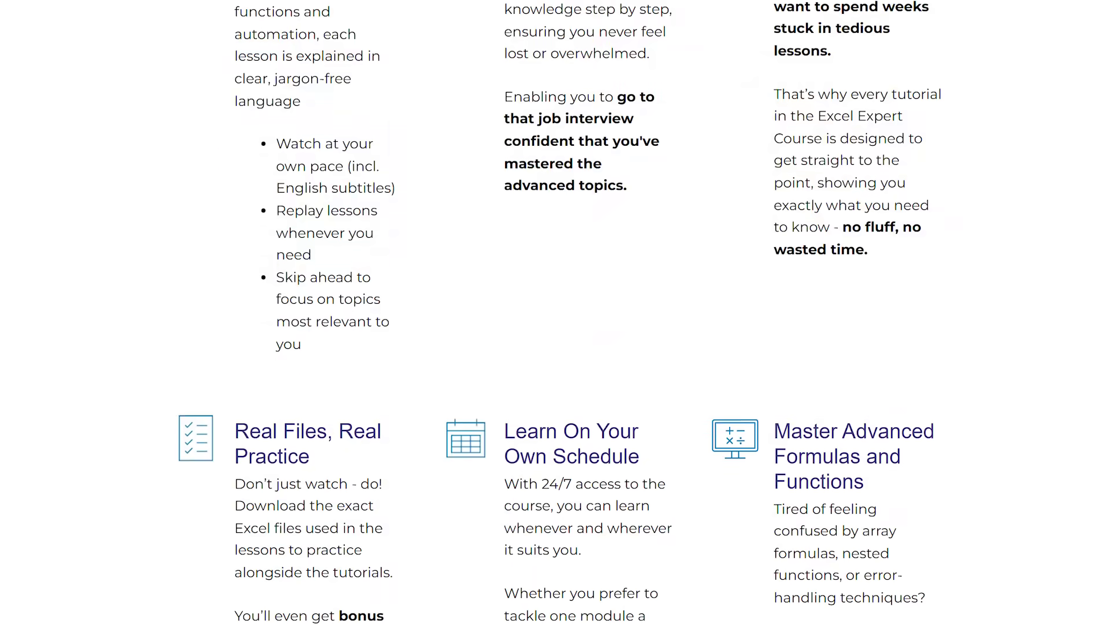
scroll(556, 312, "down", 9)
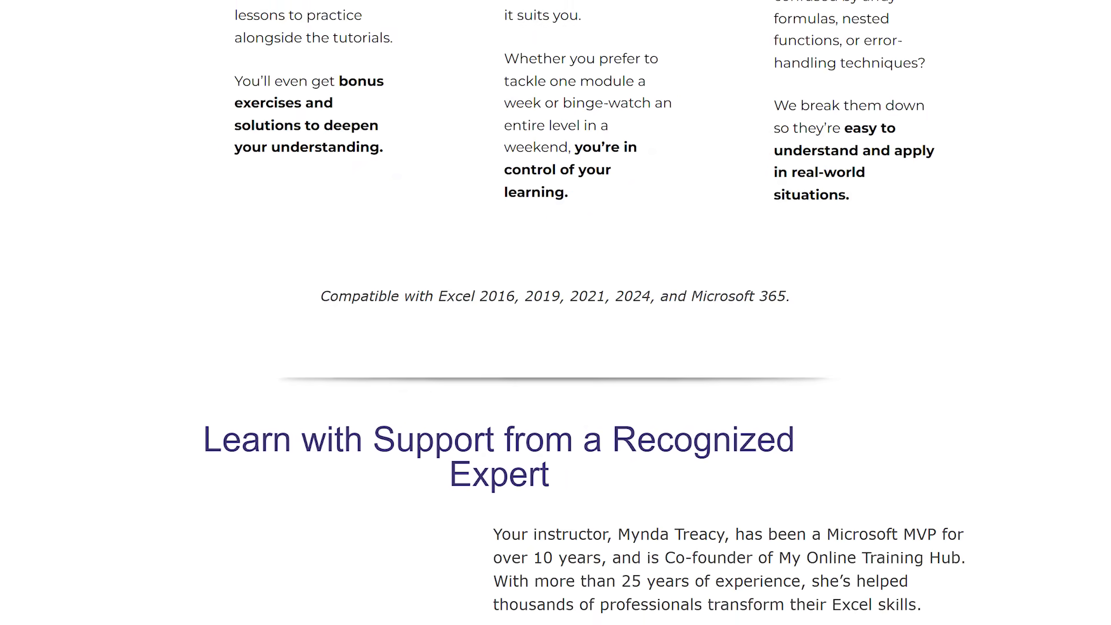
scroll(556, 312, "down", 7)
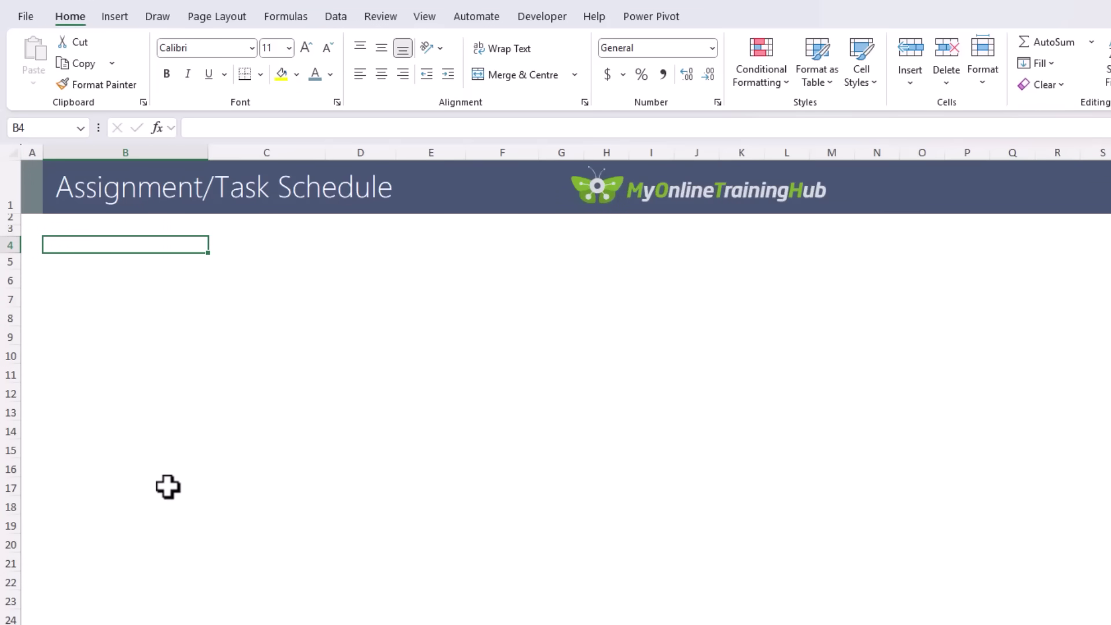
Enter the headers Task, Subject, Type, Due and Time Req'd across B5 to F5.
key("Down")
type("Task")
key("Tab")
type("Subject")
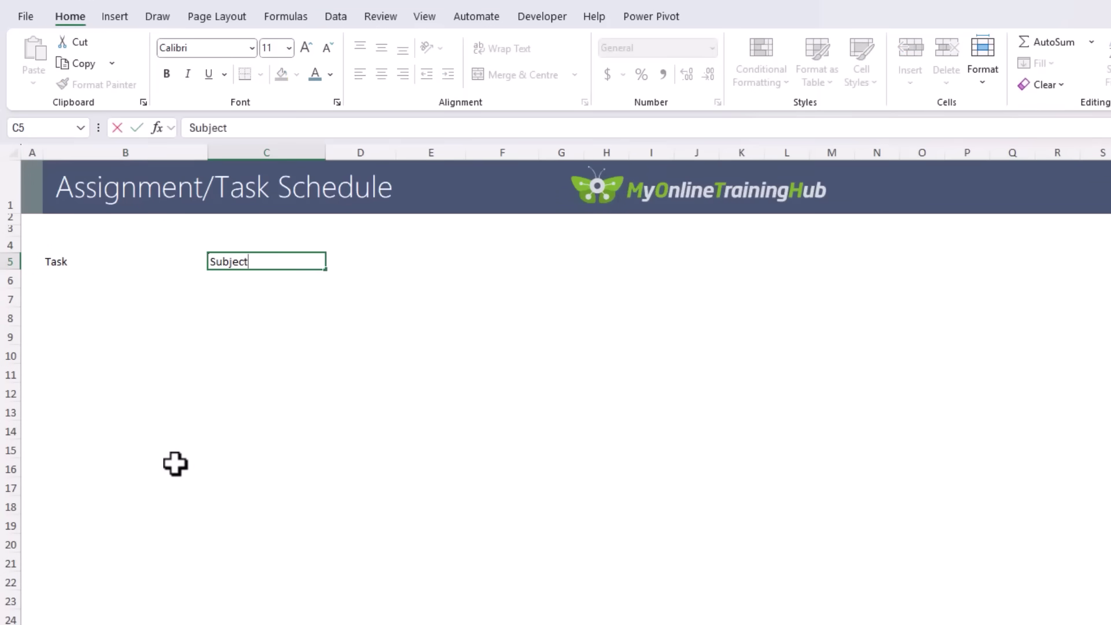
key("Tab")
type("Type")
key("Tab")
type("Due")
key("Tab")
type("Time")
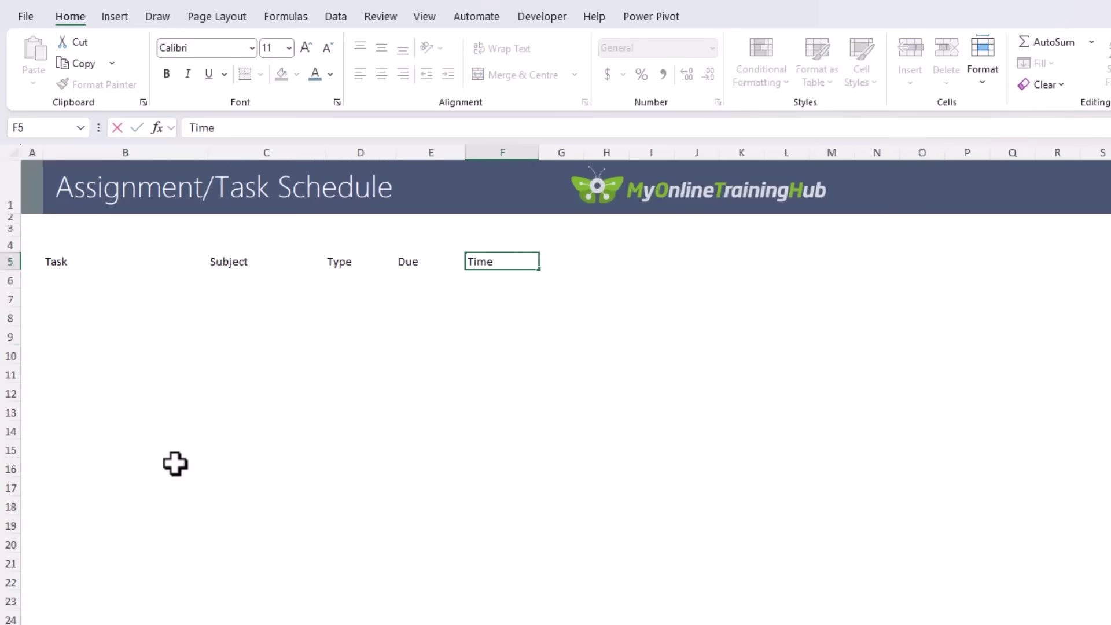
type(" Req'd")
key("Return")
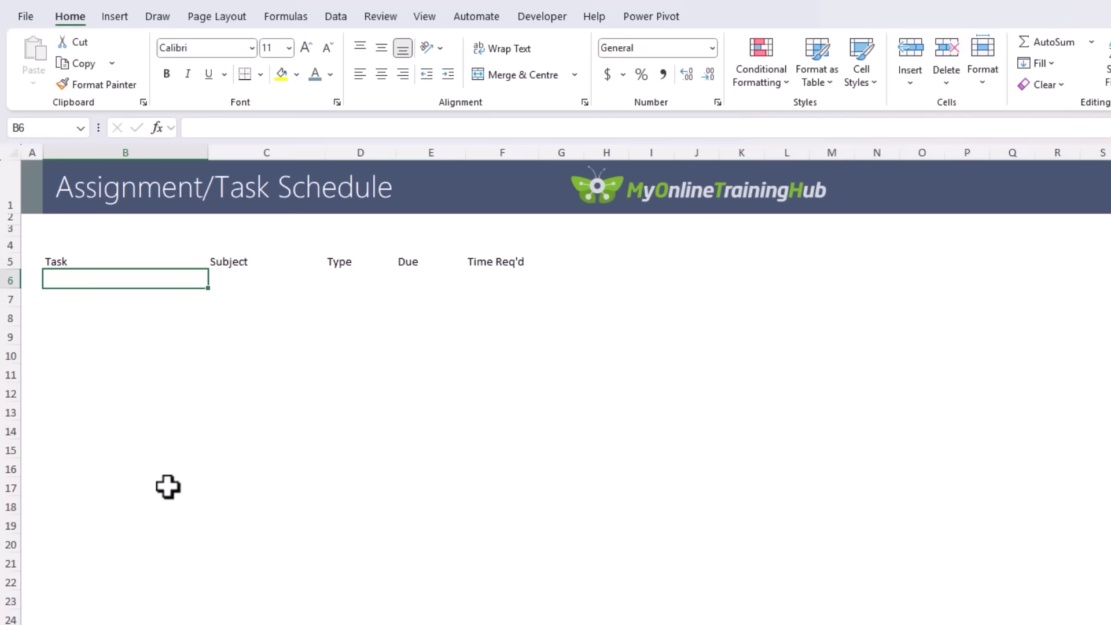
In B6 enter =SORT(FILTER(Tasks[[Task]:[Time Req'd]],Tasks[Status]<>"Completed"),4) to spill open tasks.
type("=sort")
key("Tab")
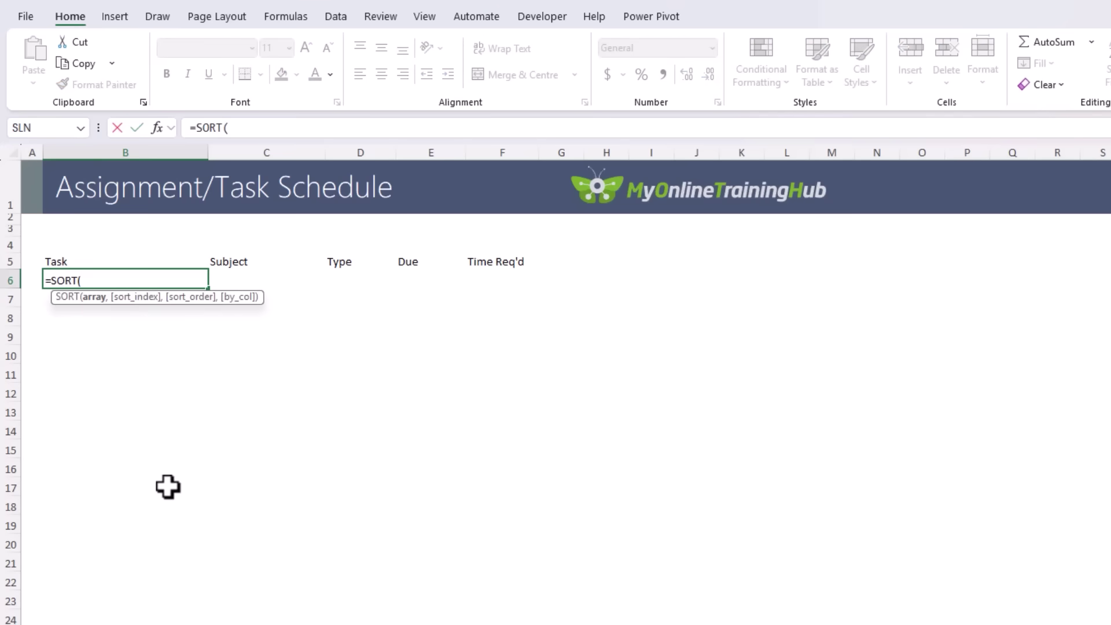
type("filt")
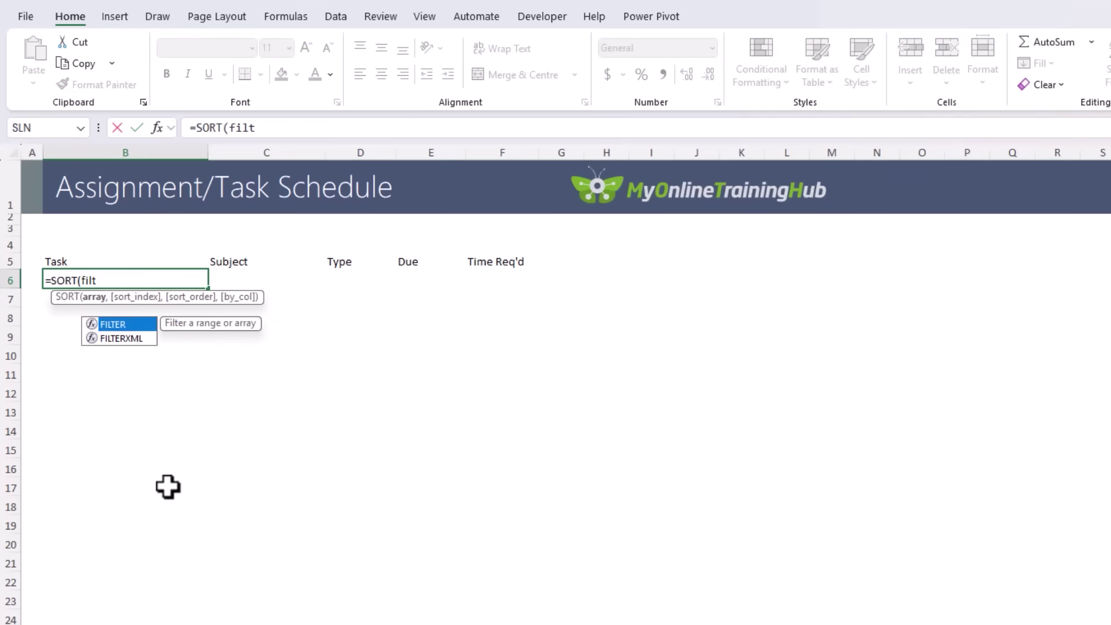
key("Tab")
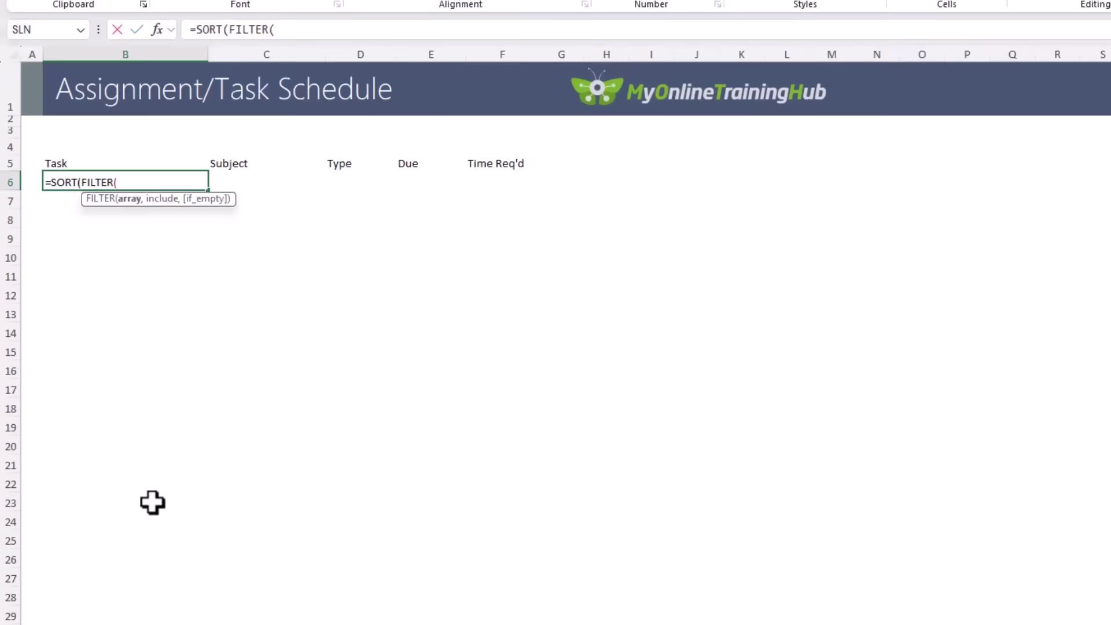
left_click(123, 592)
left_click_drag(158, 312, 617, 325)
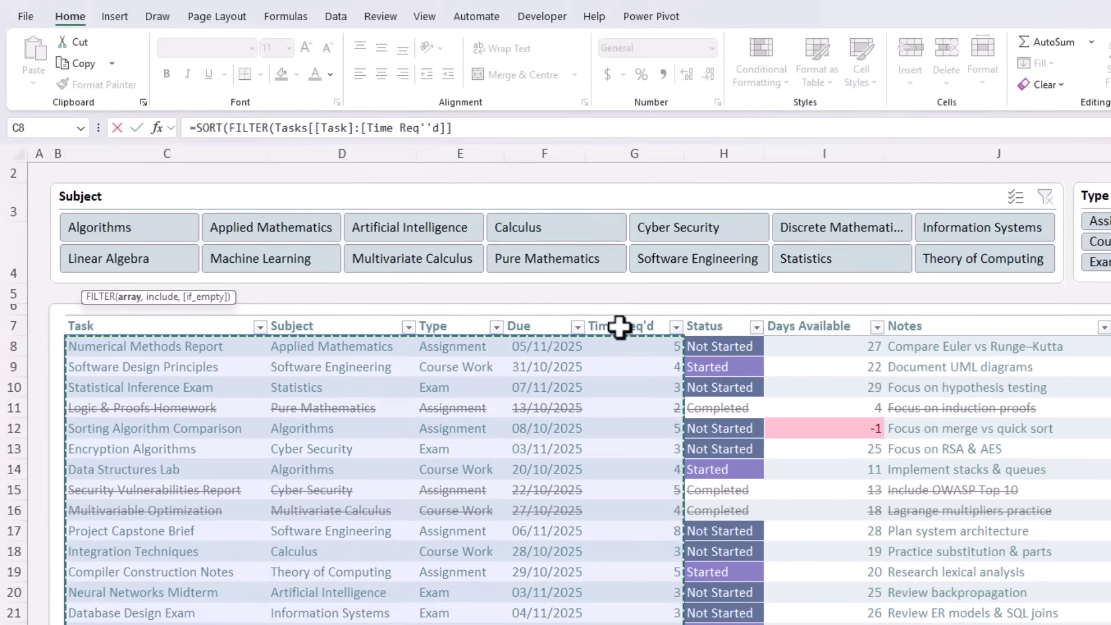
type(",")
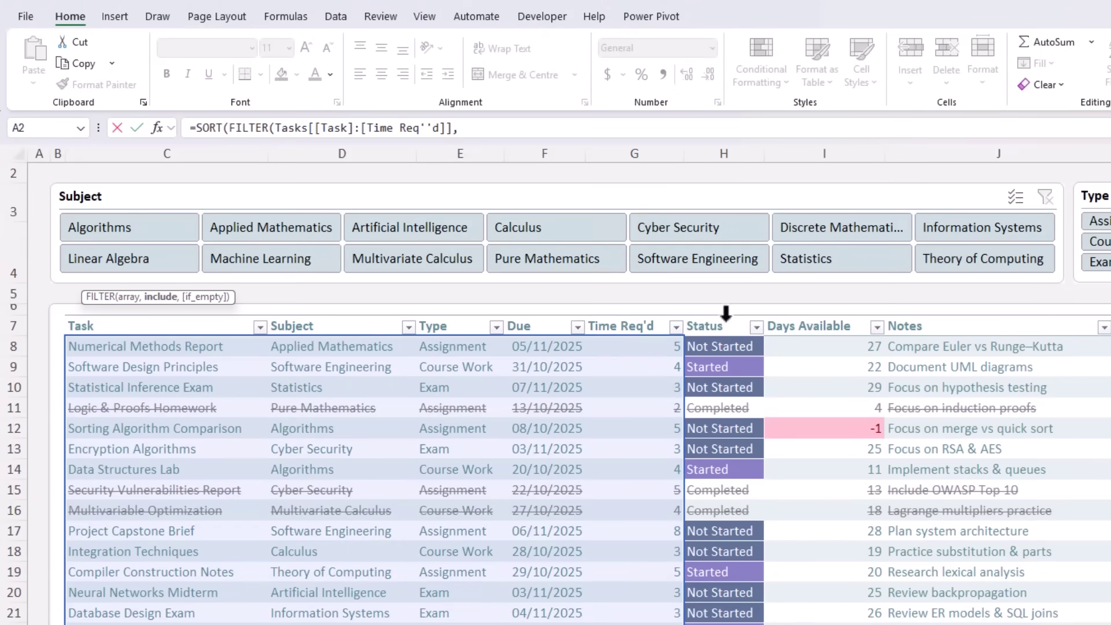
left_click(726, 319)
type("<>")
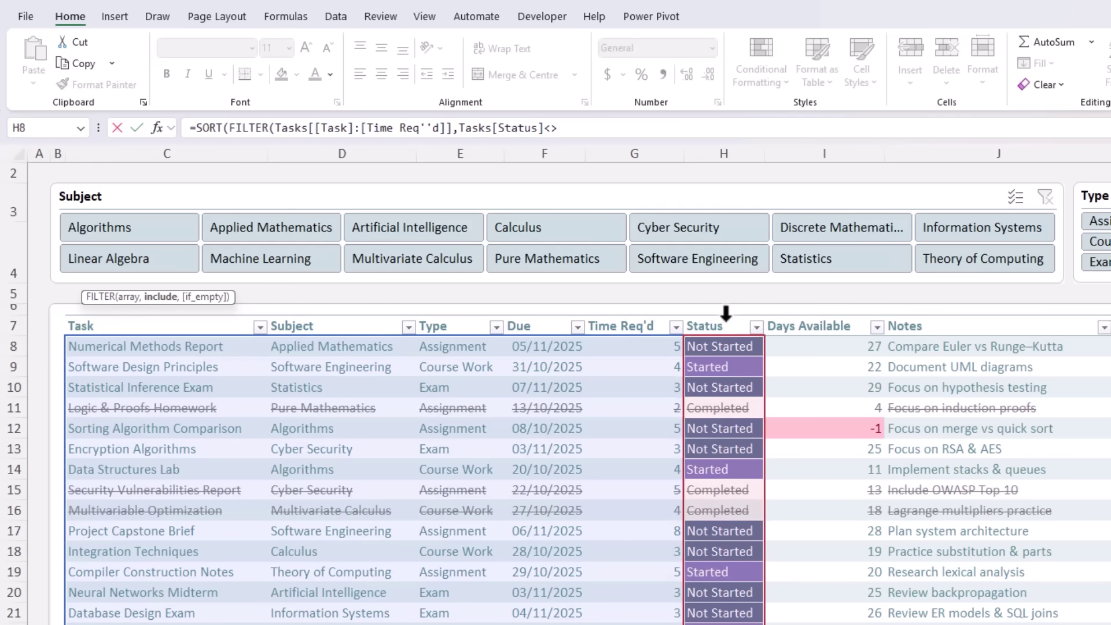
type("\"Completed\"),")
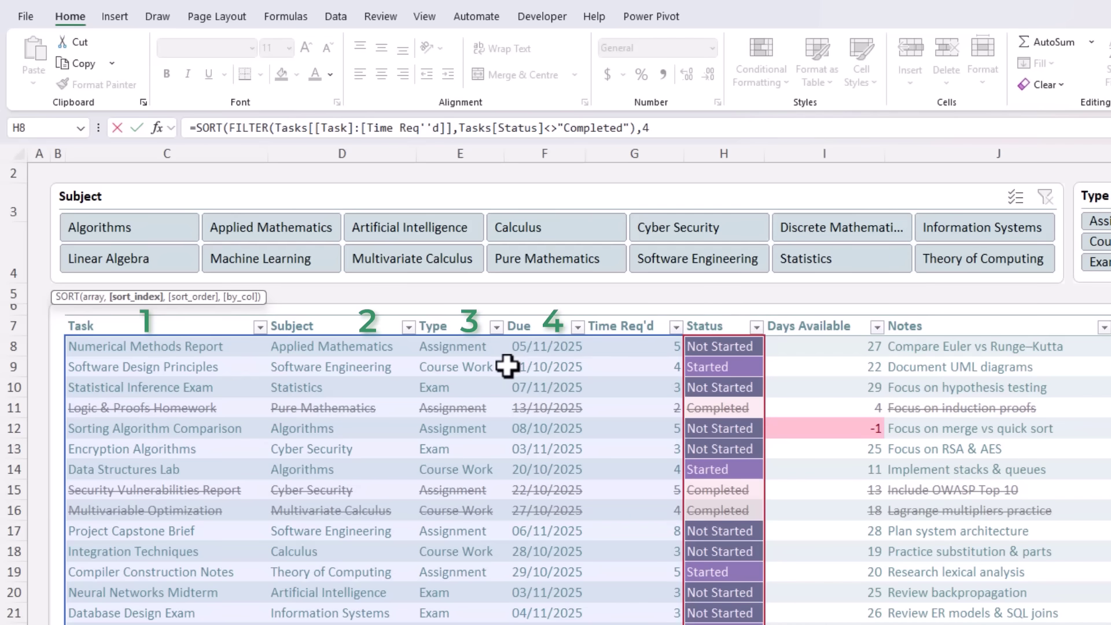
type("4,")
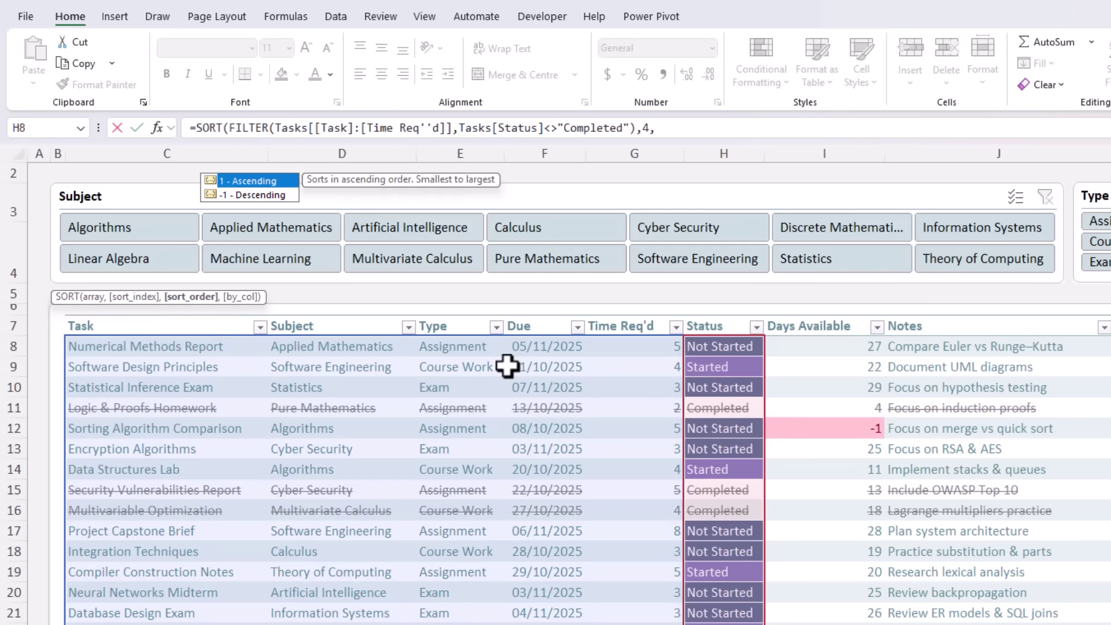
key("BackSpace")
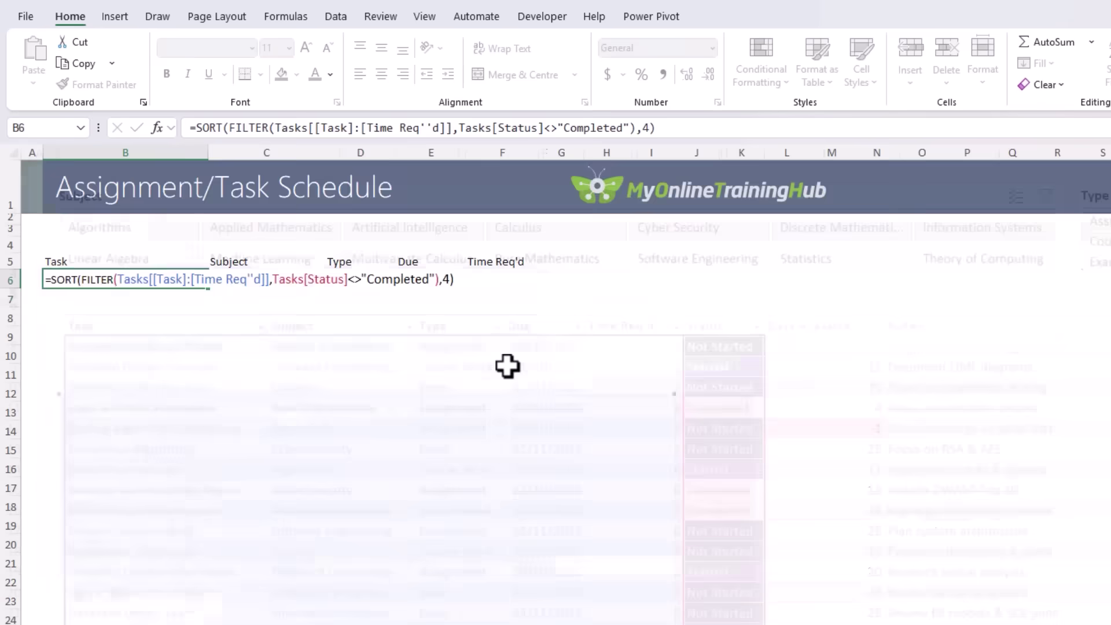
key("Return")
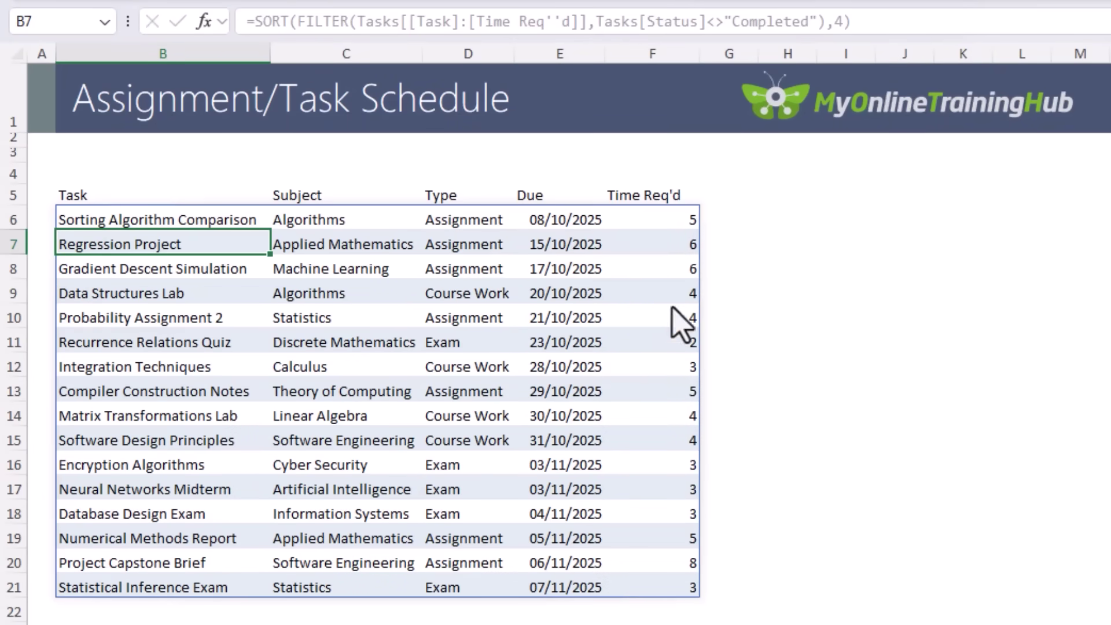
In G5 start a SEQUENCE with MAX(Tasks[Due])-MIN(Tasks[Due])+1 columns.
left_click(727, 198)
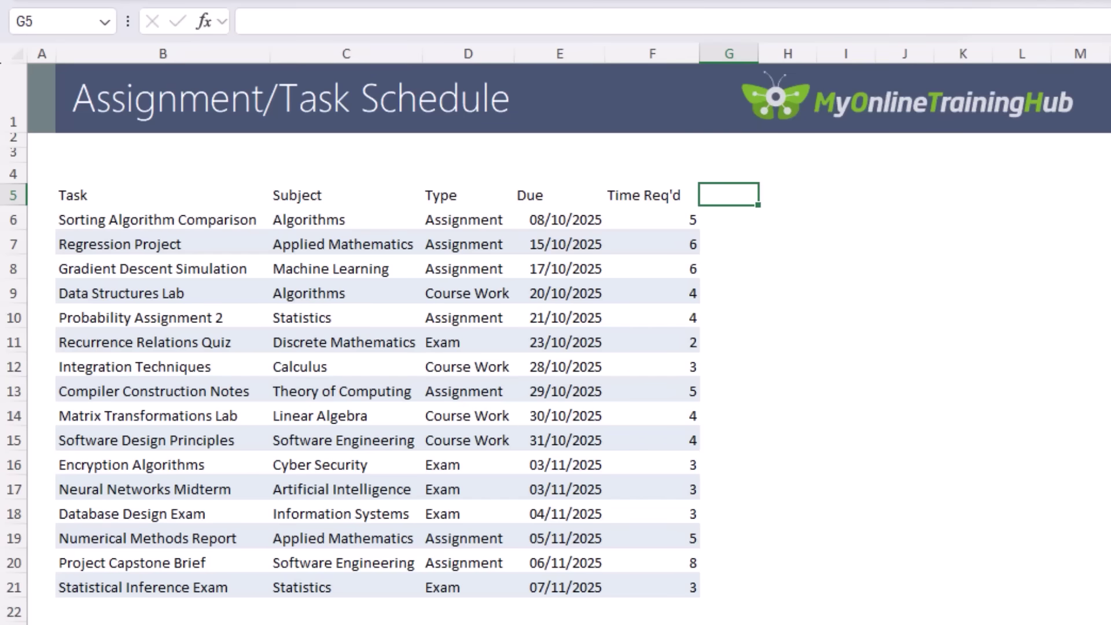
type("=seq")
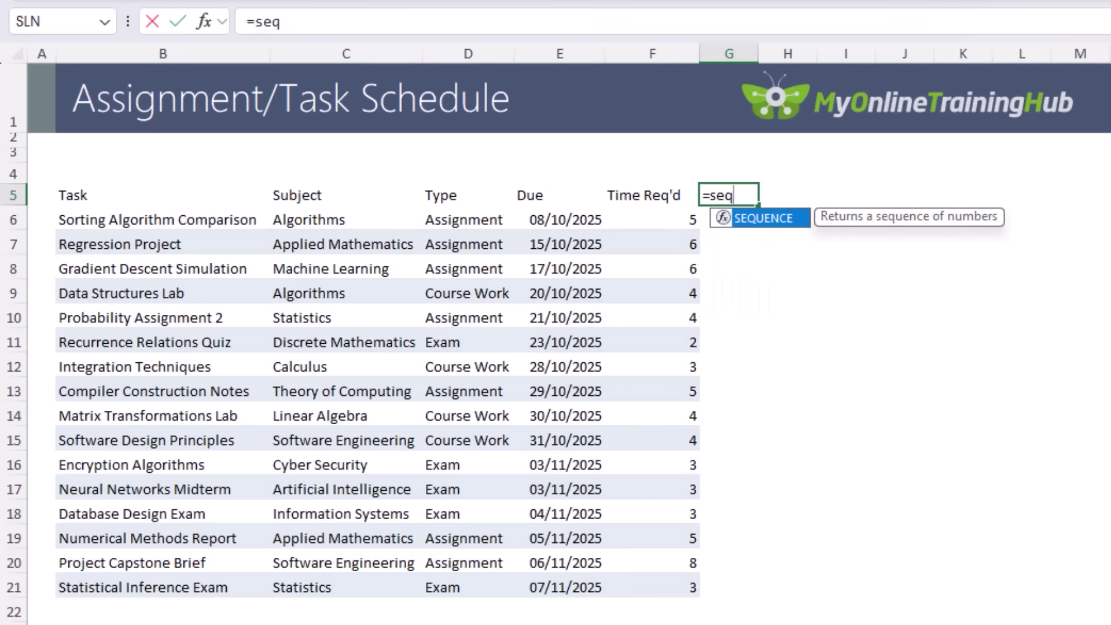
key("Tab")
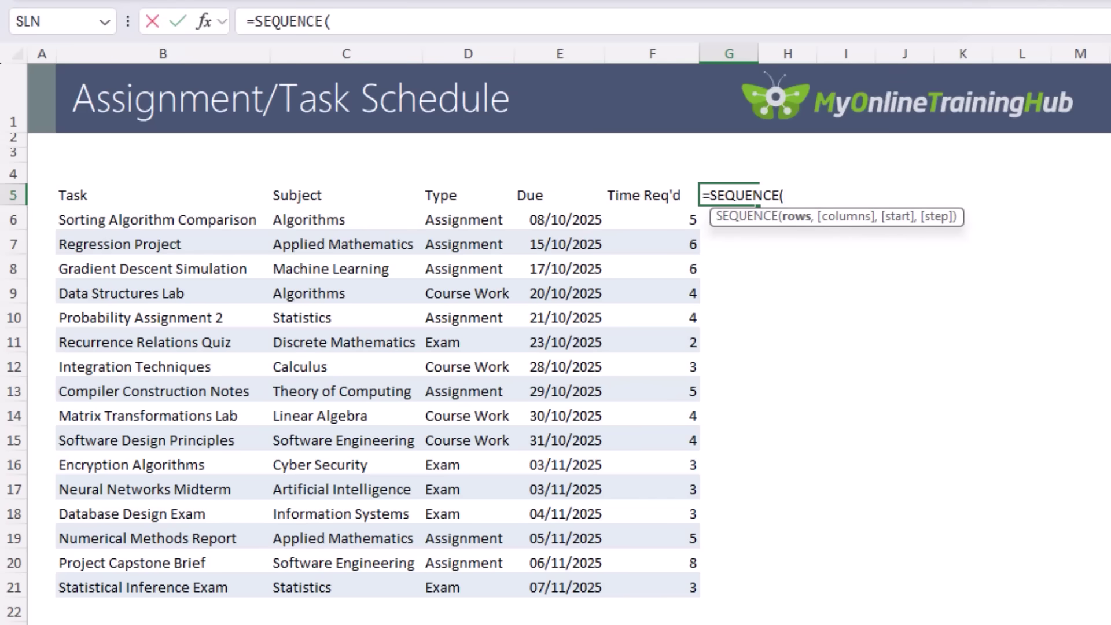
type(",")
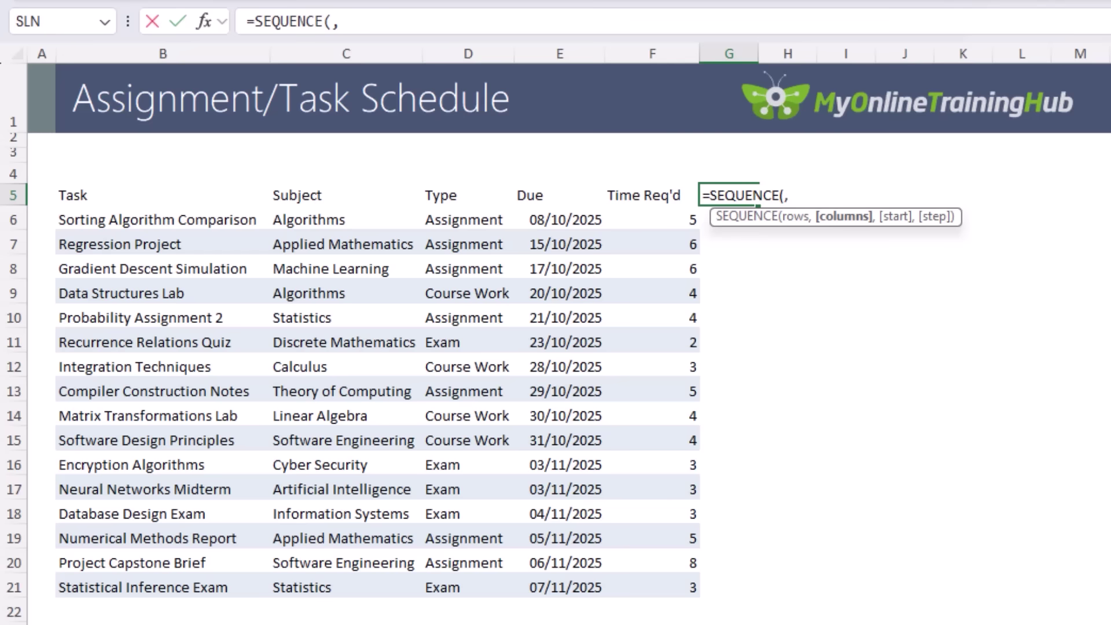
type("max")
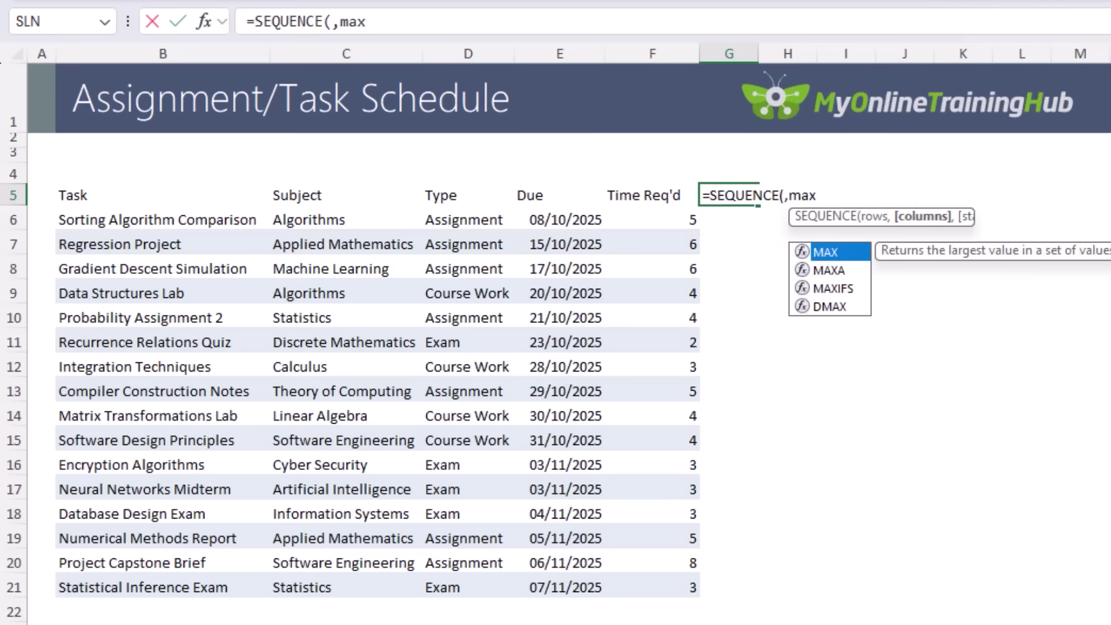
key("Tab")
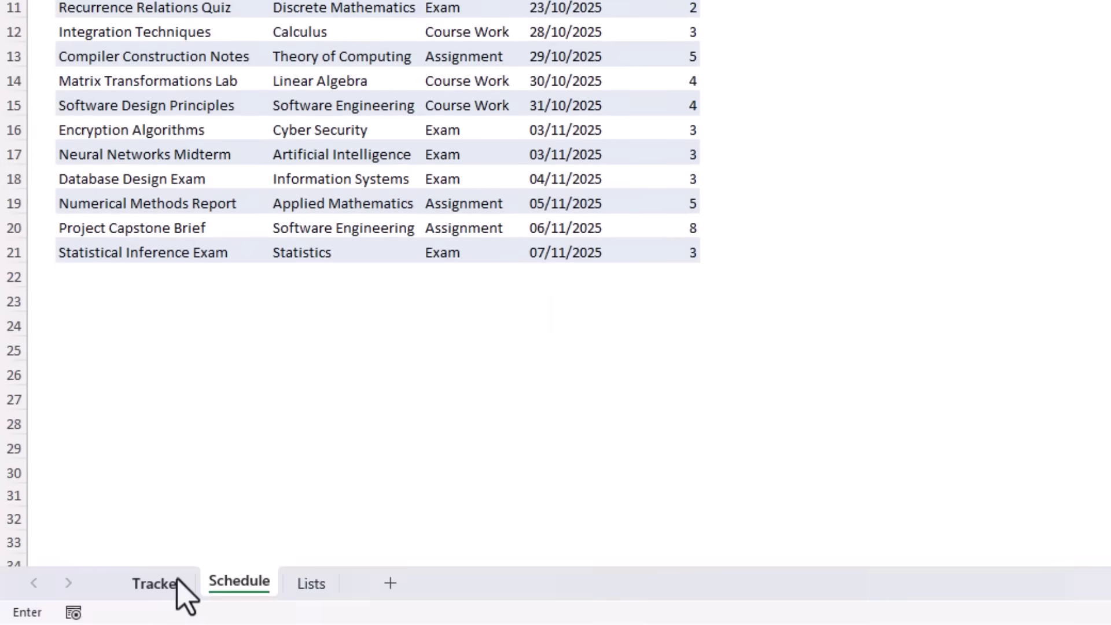
left_click(175, 580)
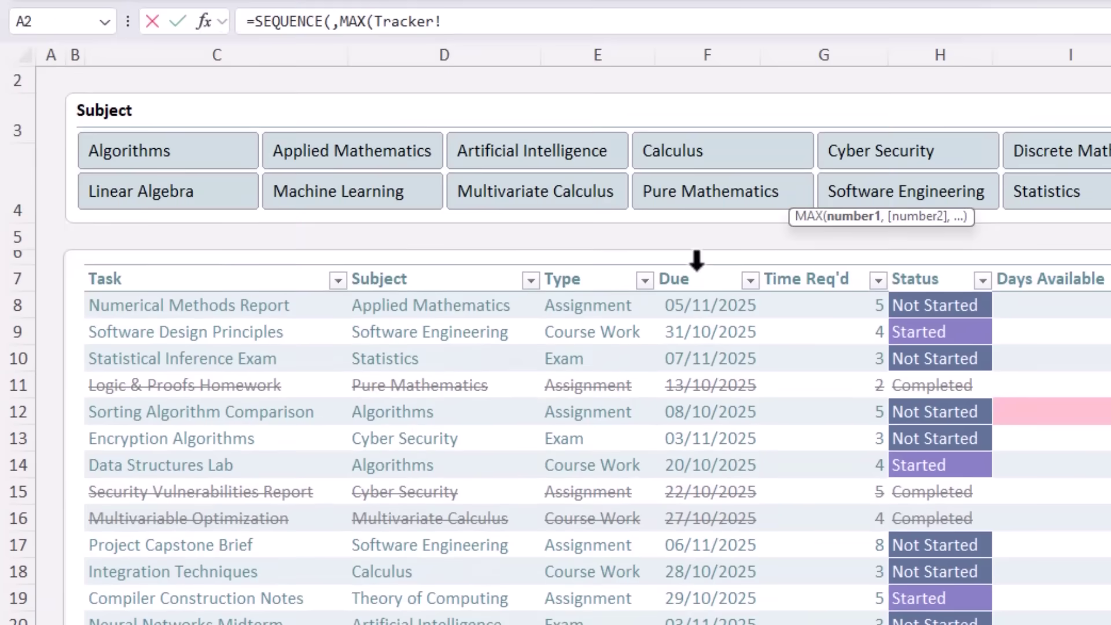
left_click(696, 260)
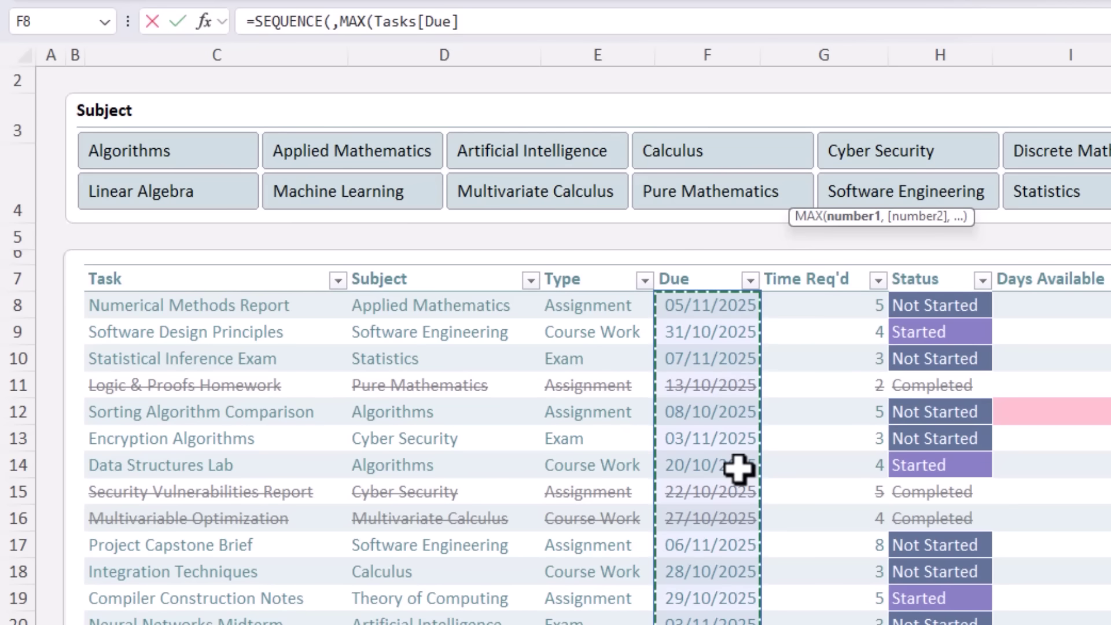
type(")")
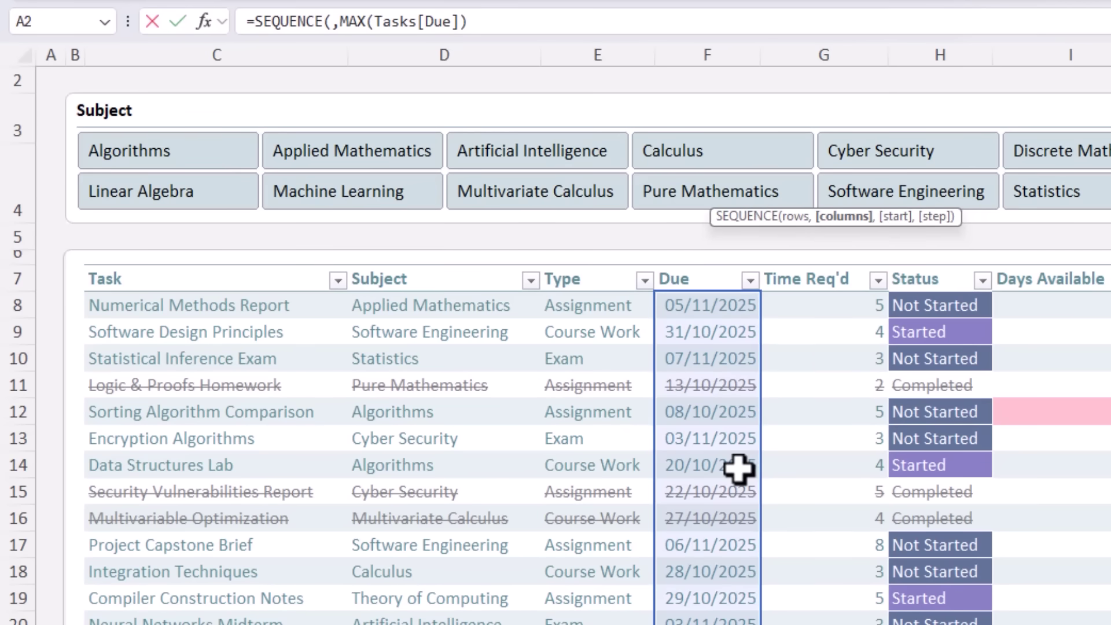
type("-MIN(")
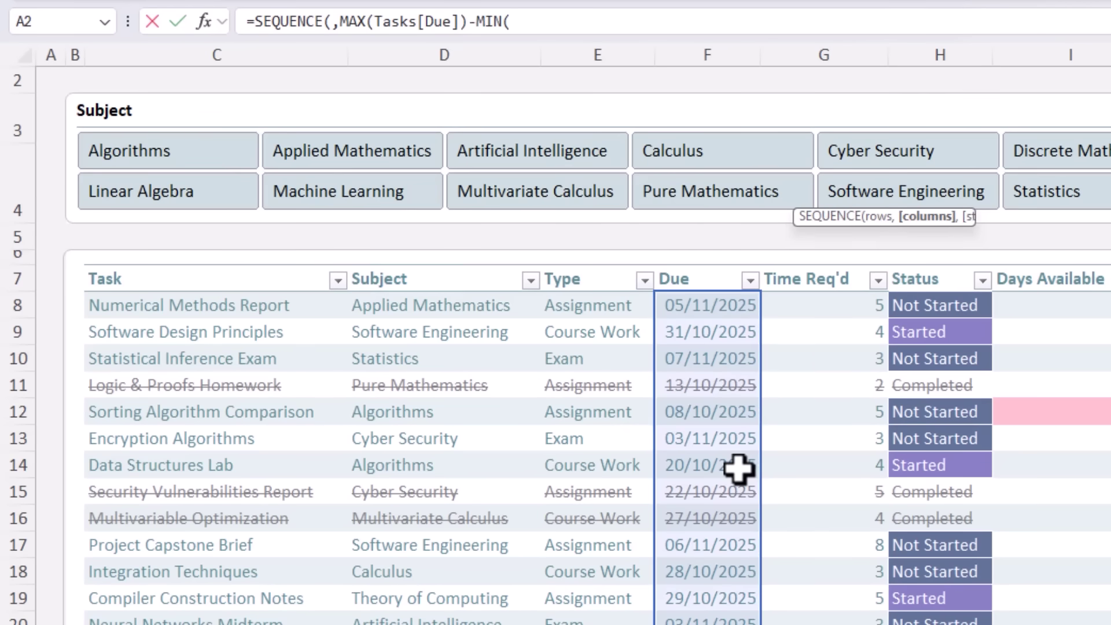
left_click(706, 261)
type(")")
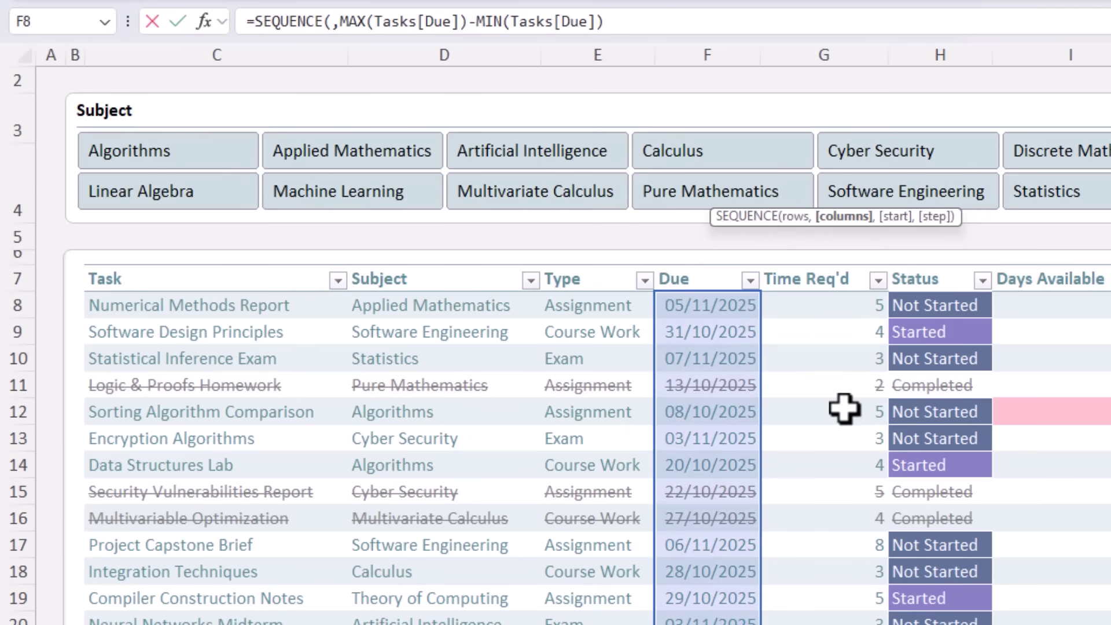
type("+1,")
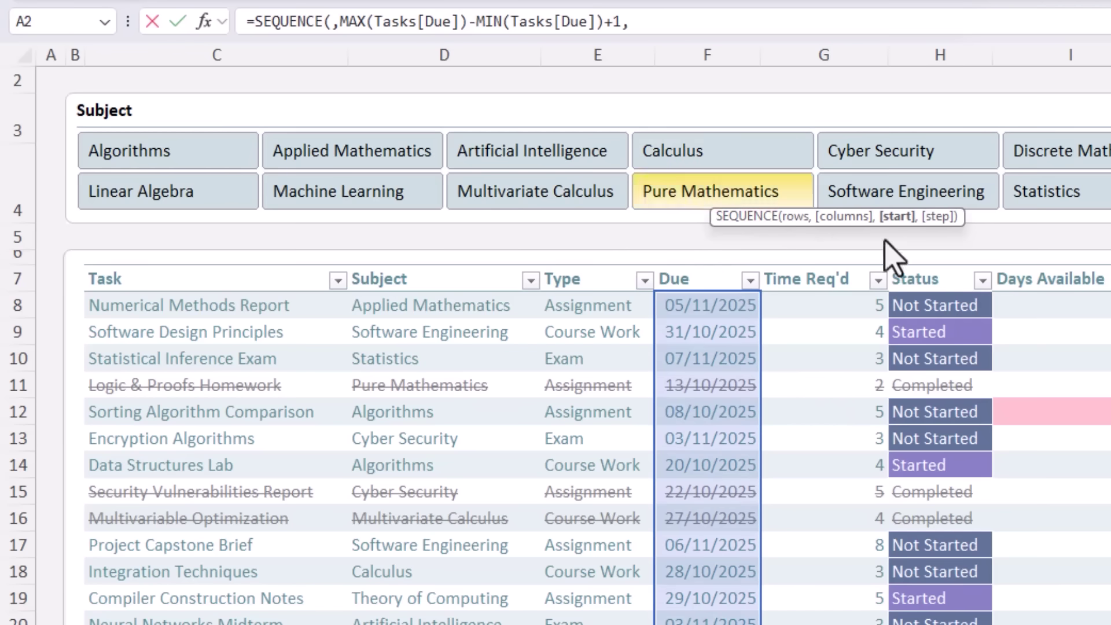
Add MIN(Tasks[Due]) as the SEQUENCE start value and commit the formula.
left_click_drag(478, 23, 450, 29)
key("ctrl+c")
left_click(599, 23)
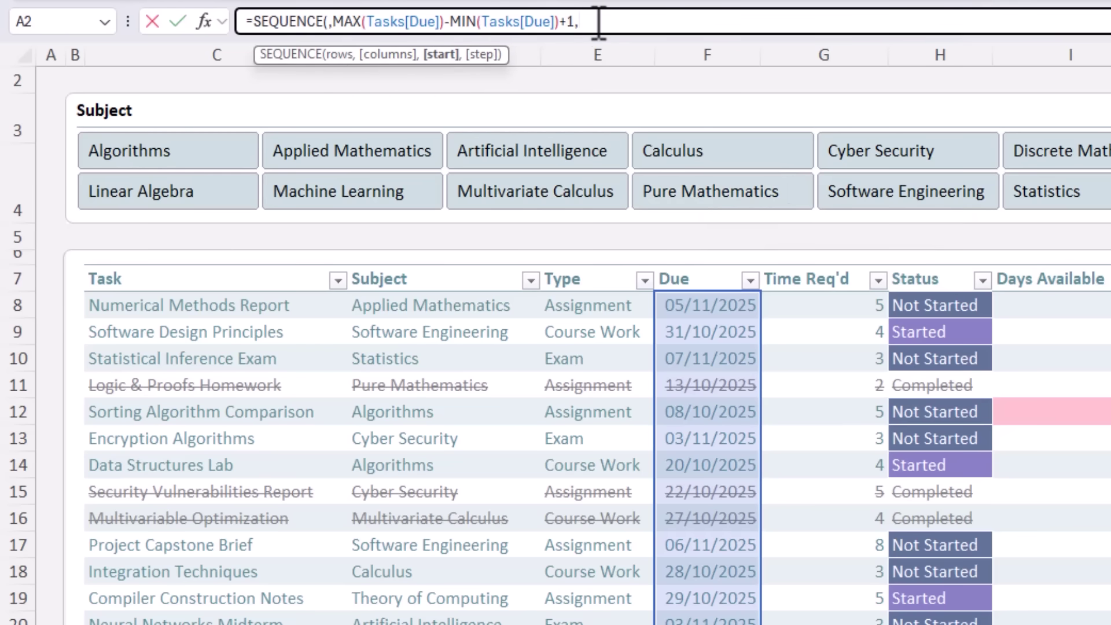
key("ctrl+v")
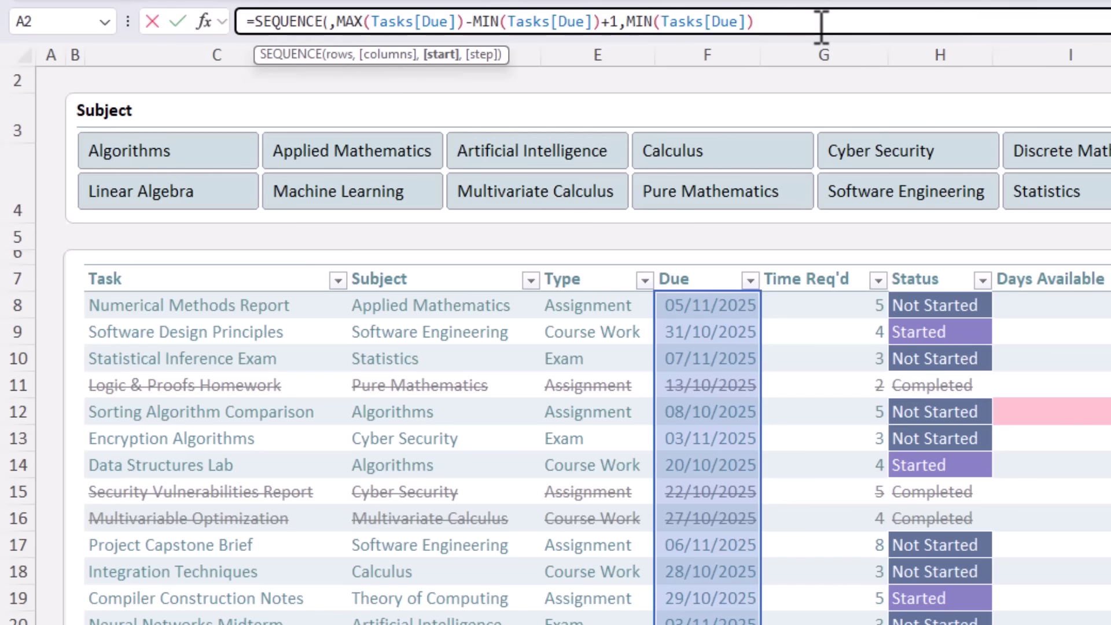
type(",")
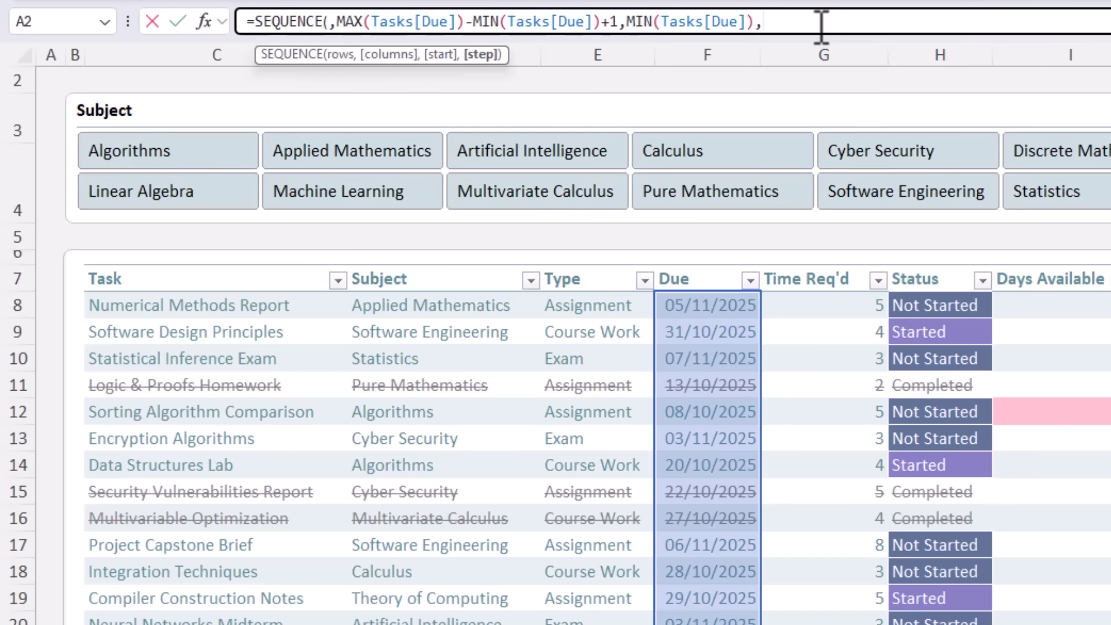
key("BackSpace")
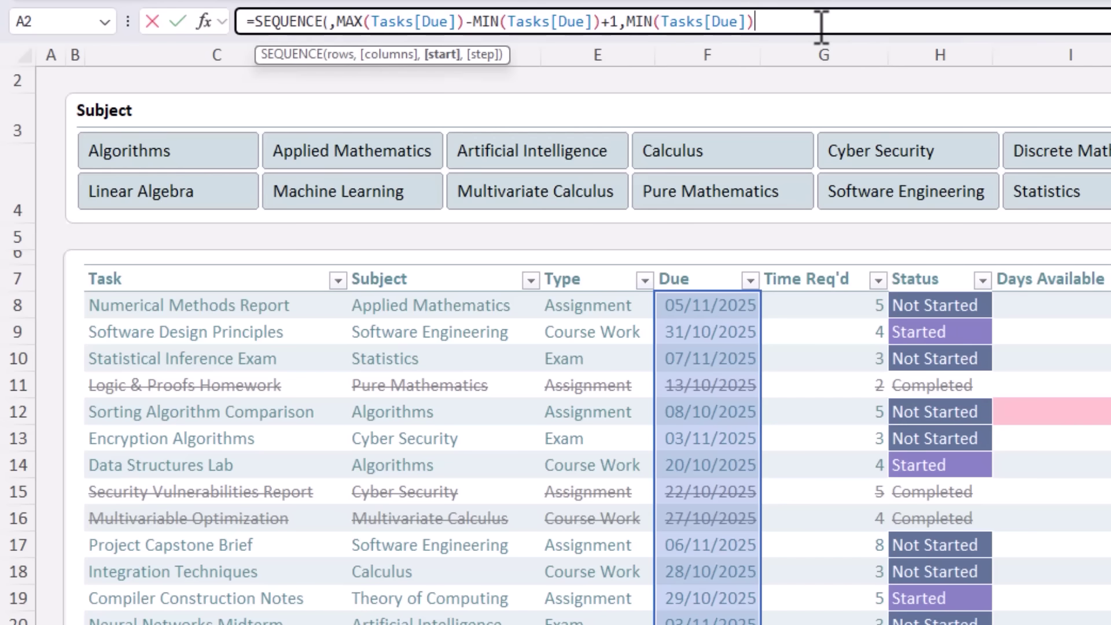
type(")")
key("Return")
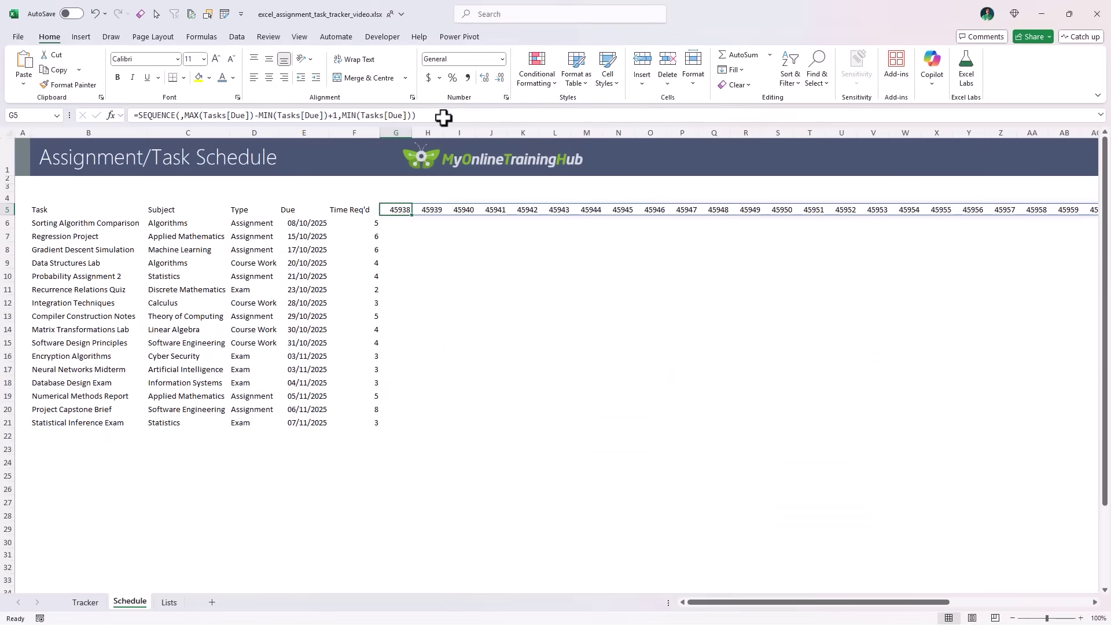
Format the spilled date row with the custom number format d mmm.
key("ctrl+shift+Right")
key("shift+Right")
key("shift+Right")
key("shift+Right")
key("shift+Right")
key("shift+Right")
key("shift+Right")
key("shift+Right")
key("shift+Right")
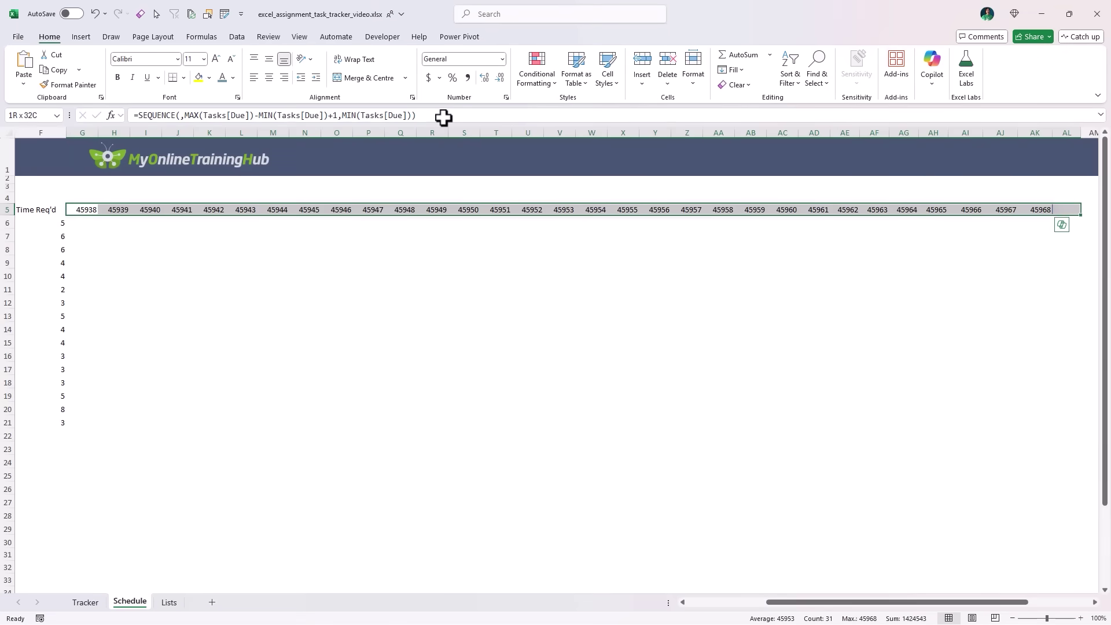
key("shift+Right")
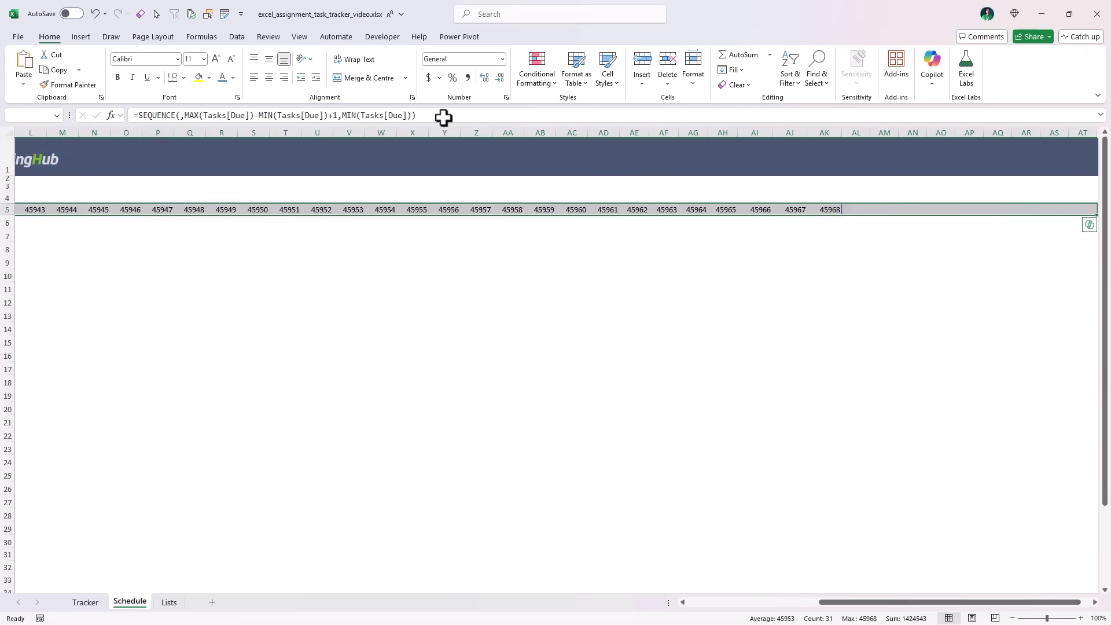
key("ctrl+1")
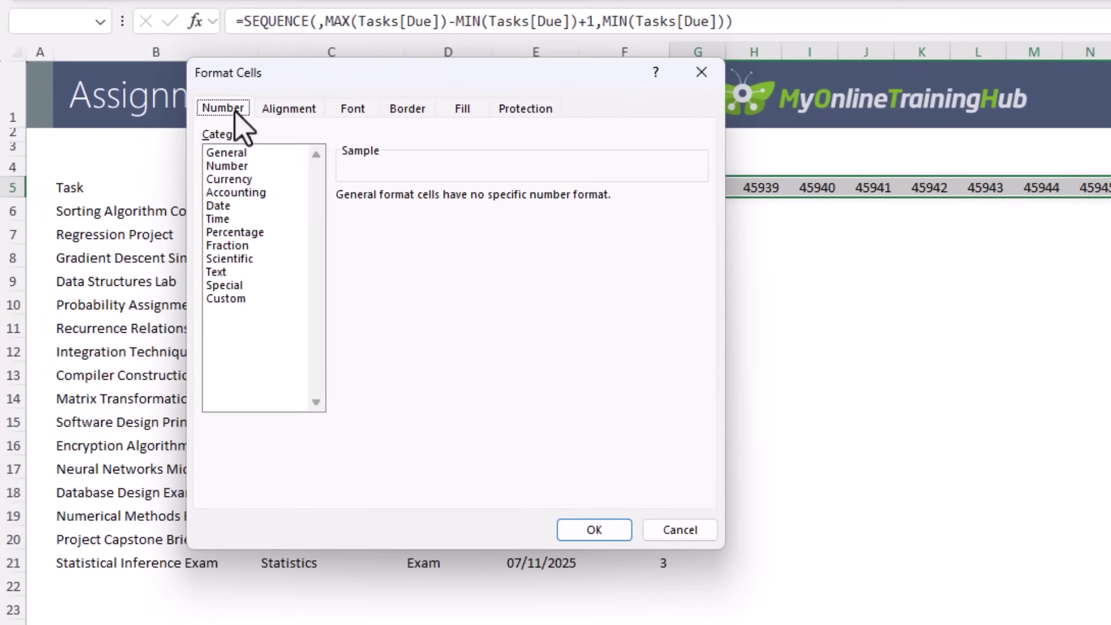
left_click(241, 299)
double_click(393, 214)
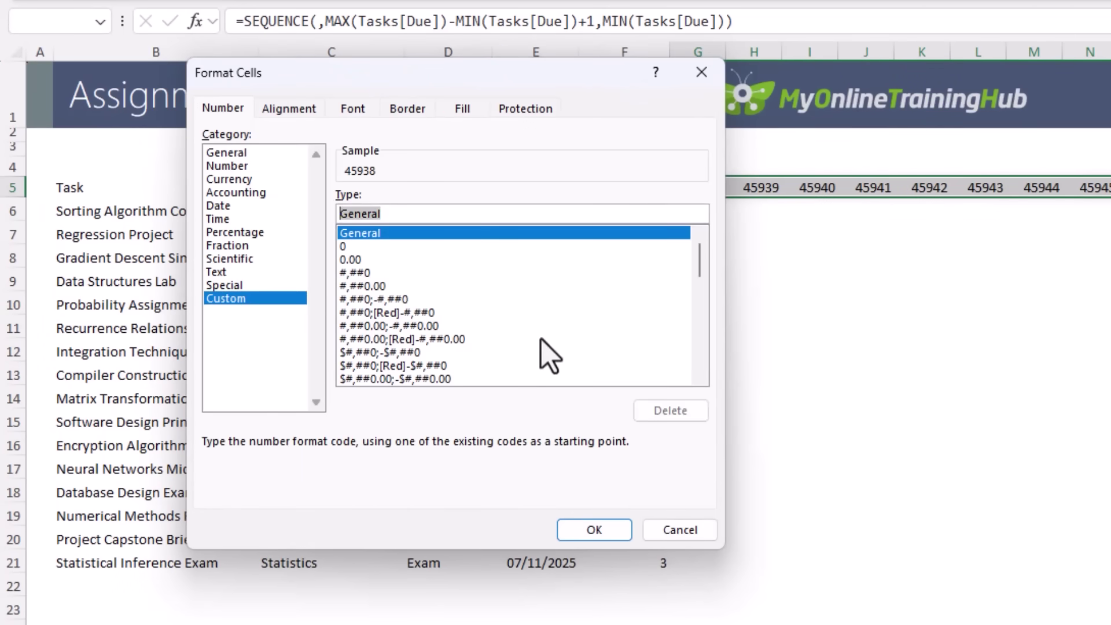
type("d ")
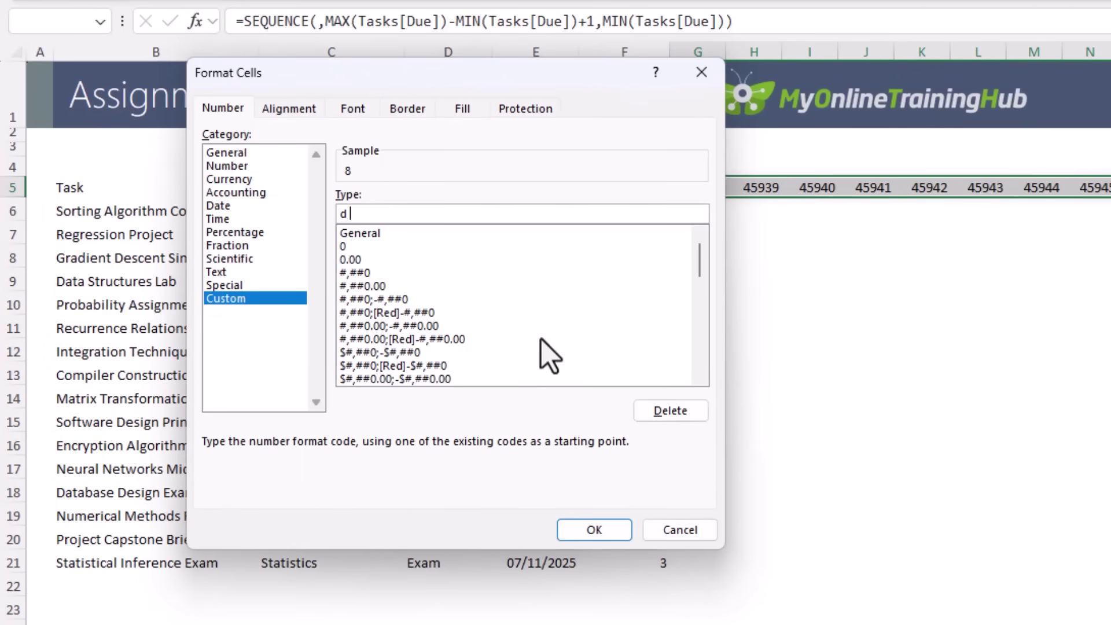
type("mmm")
left_click(596, 530)
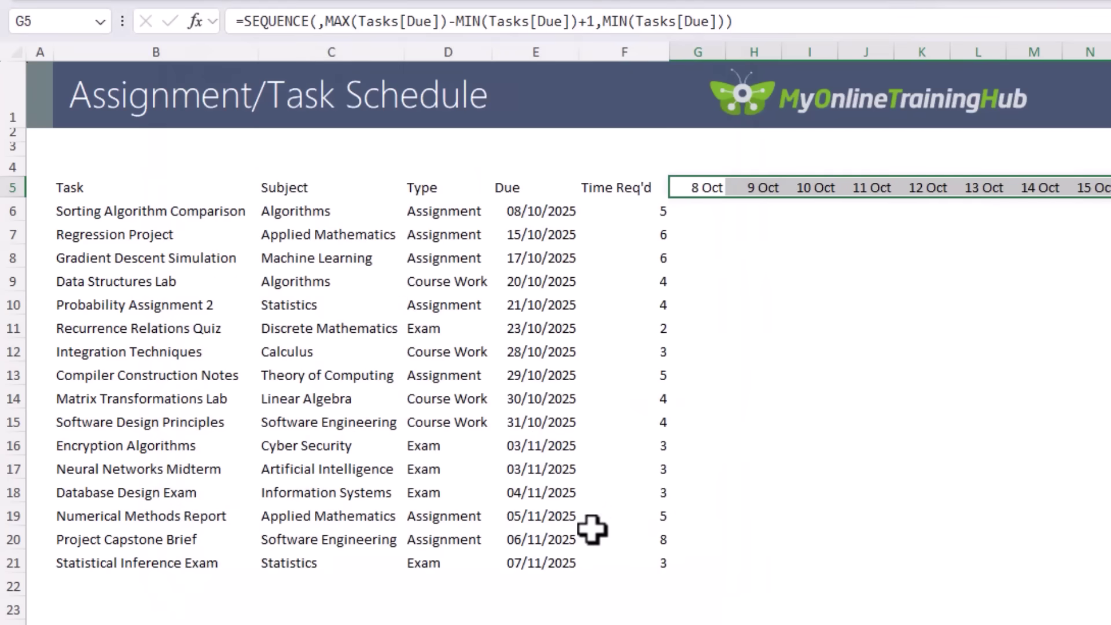
Enter =G5# in G4 to mirror the date row.
key("Up")
type("=")
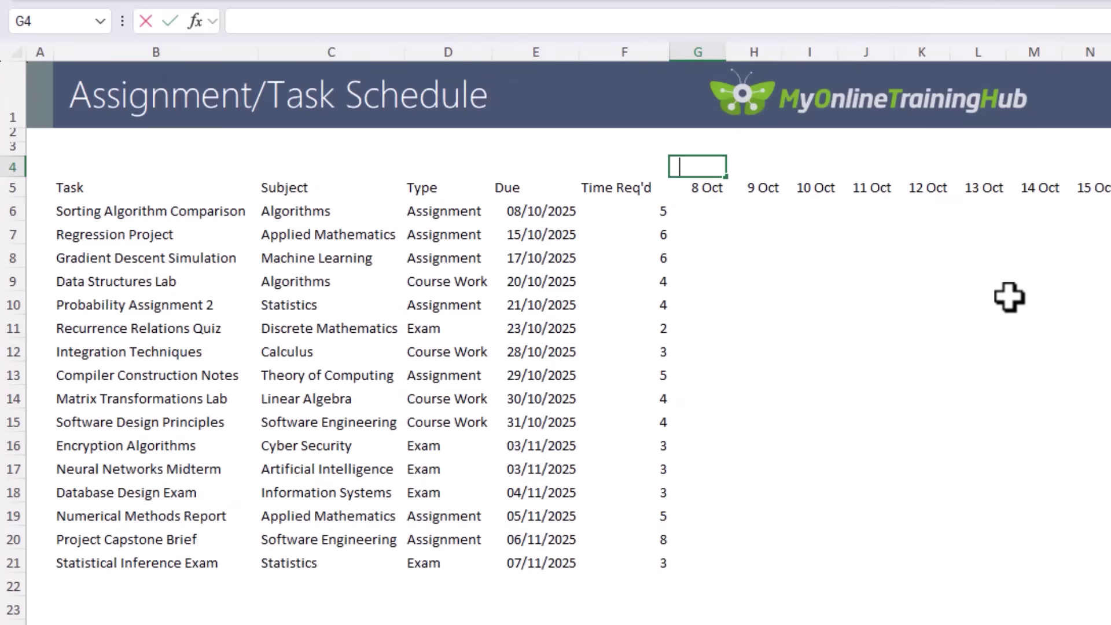
key("Down")
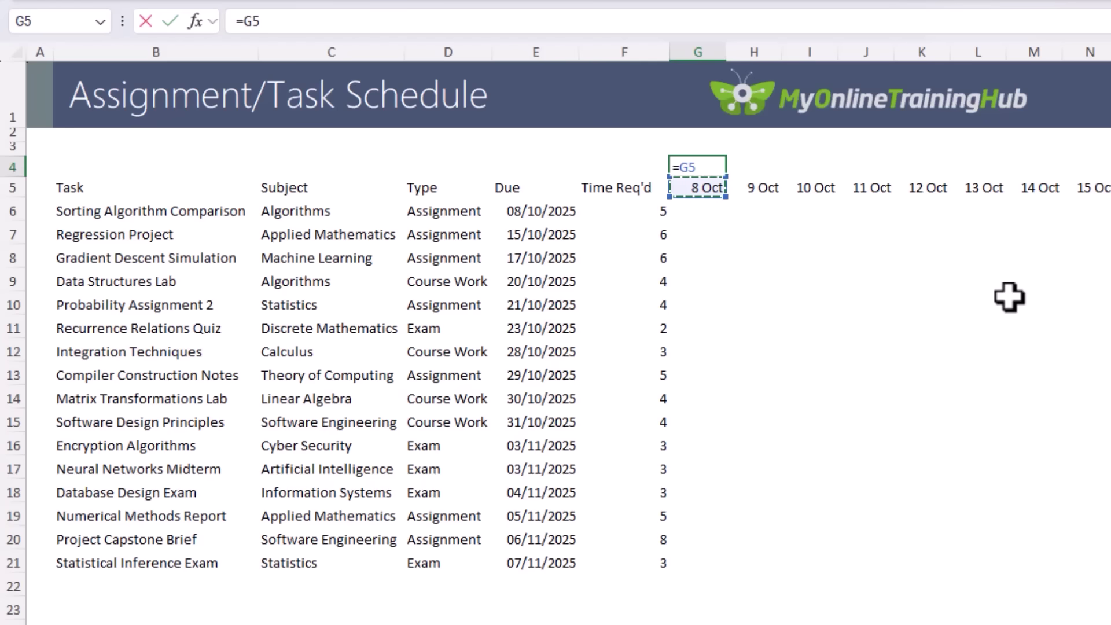
type("#")
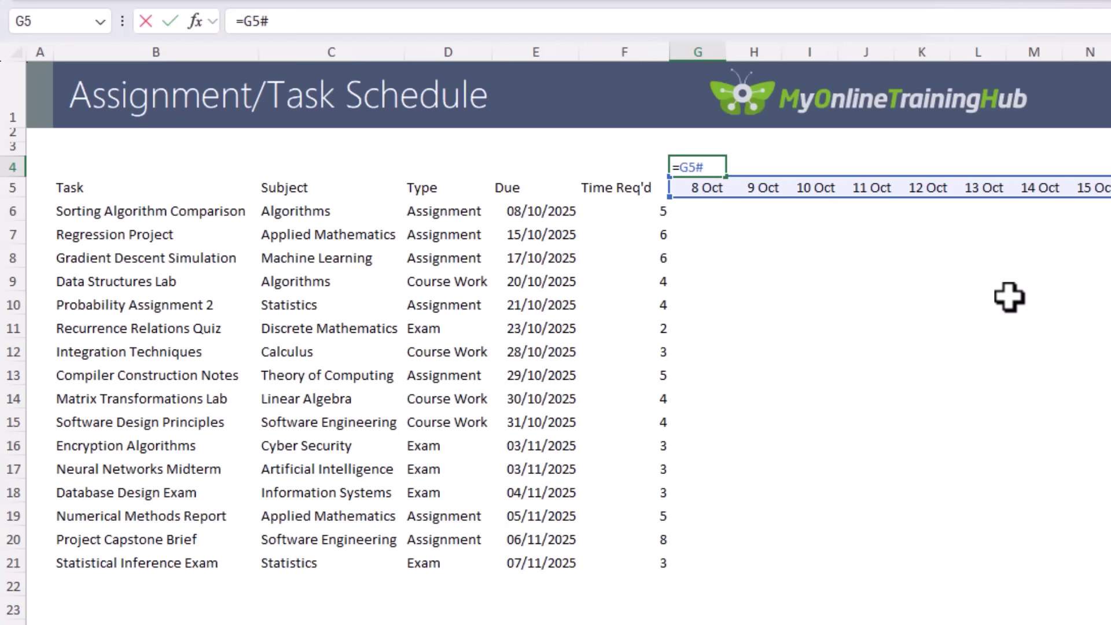
key("Return")
Format the spilled row 4 with the custom format ddd to show weekday names.
key("Up")
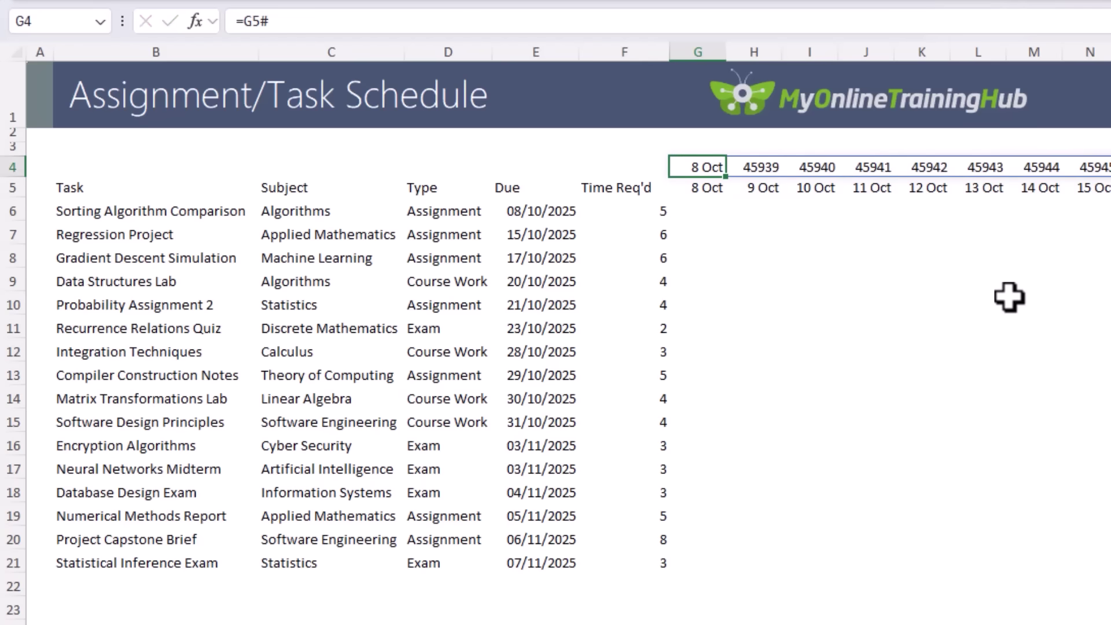
key("ctrl+shift+Right")
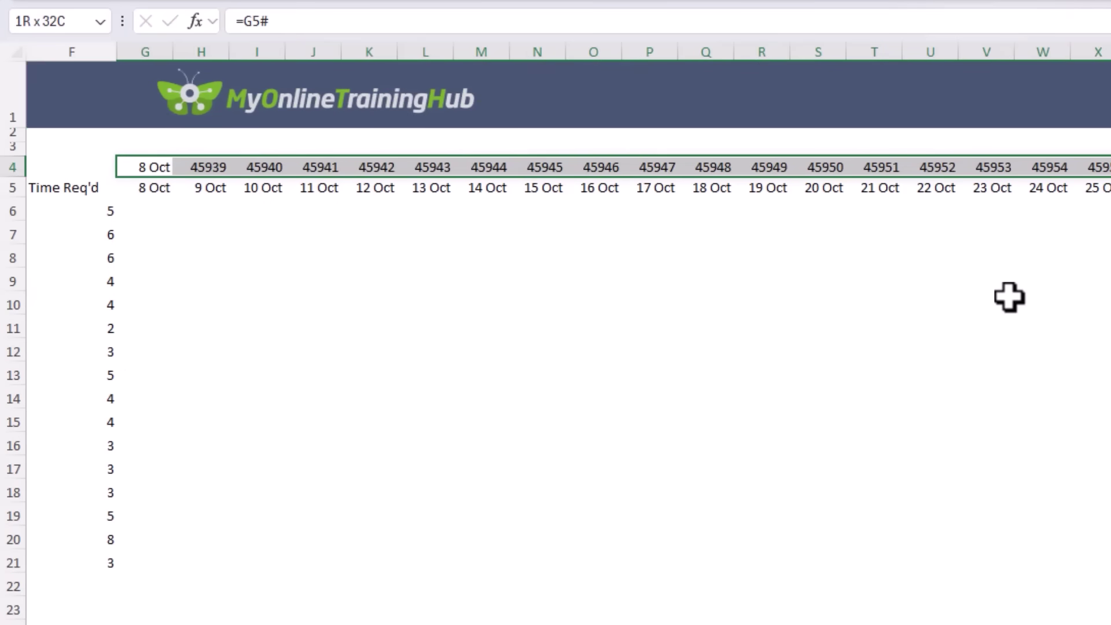
scroll(1009, 297, "right", 2)
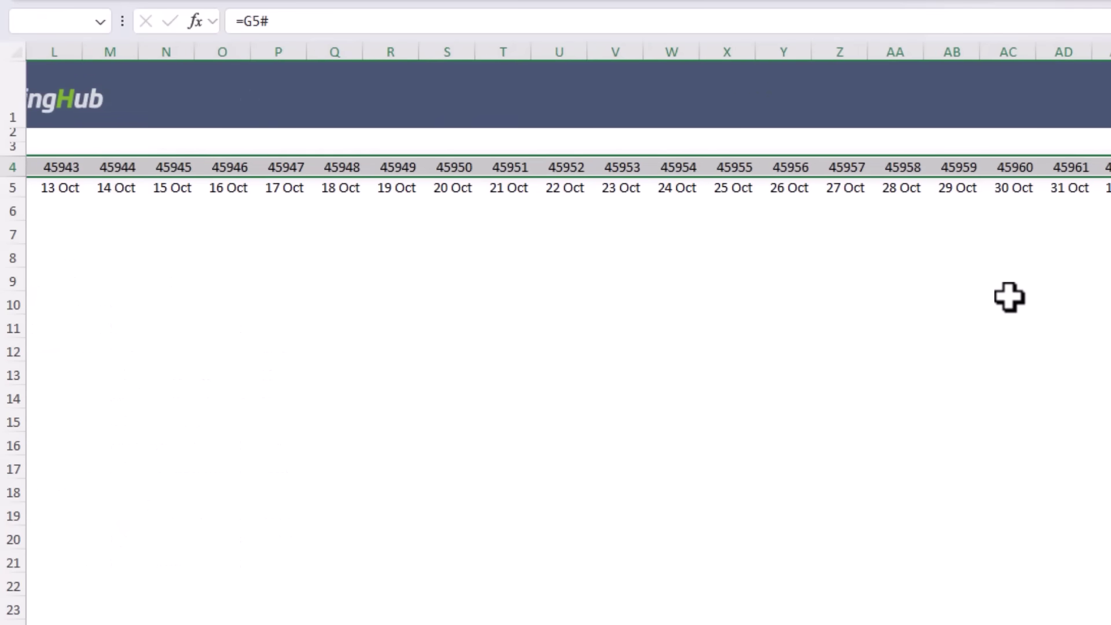
key("ctrl+1")
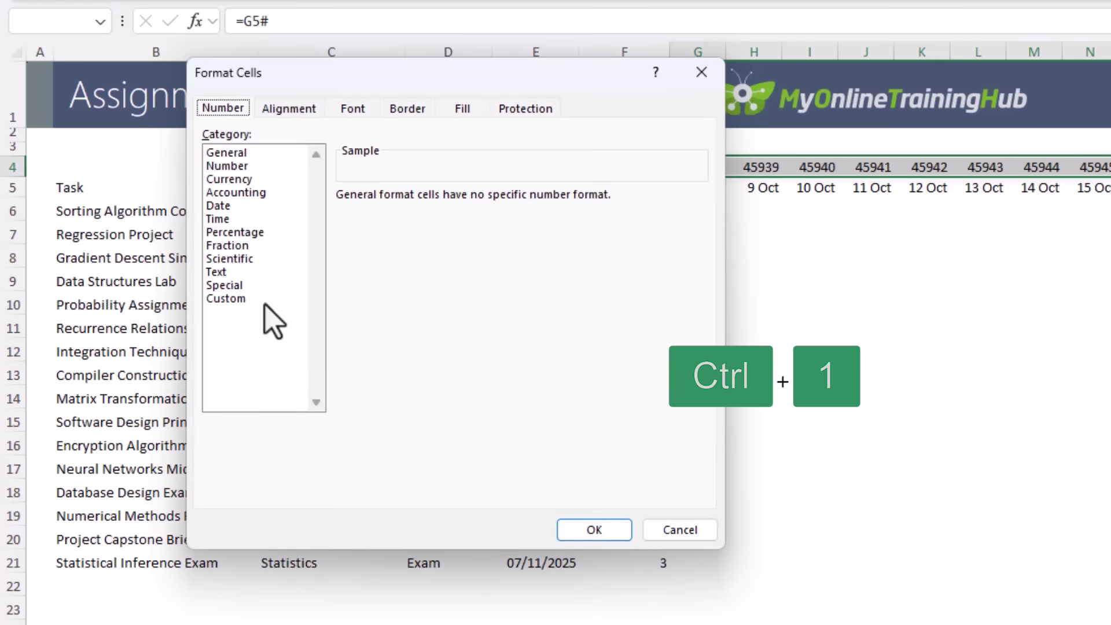
left_click(264, 301)
double_click(354, 213)
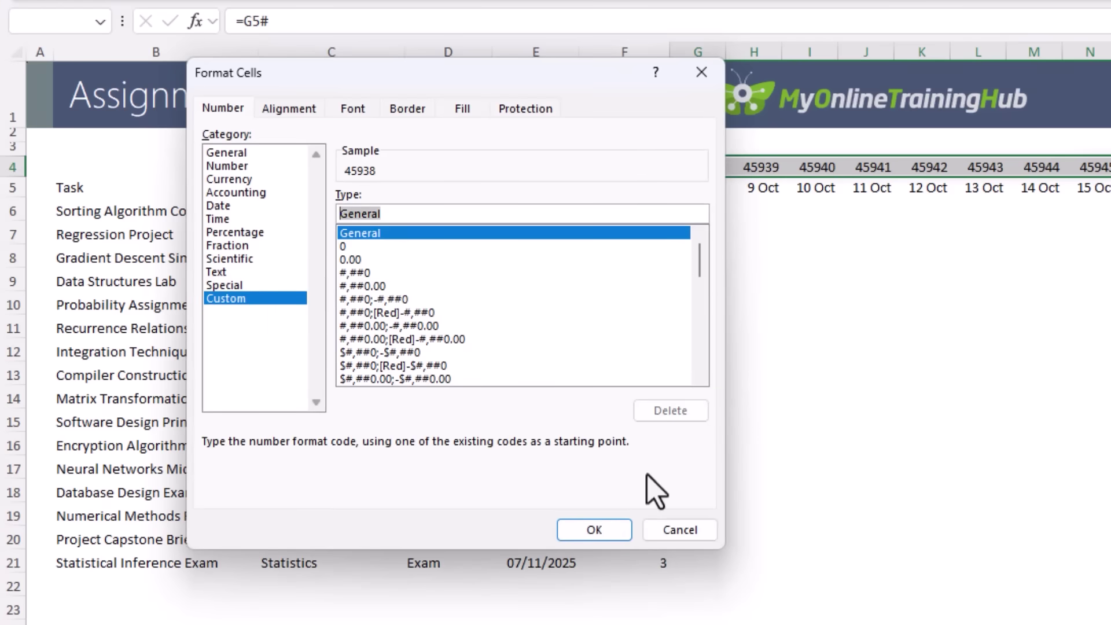
type("ddd")
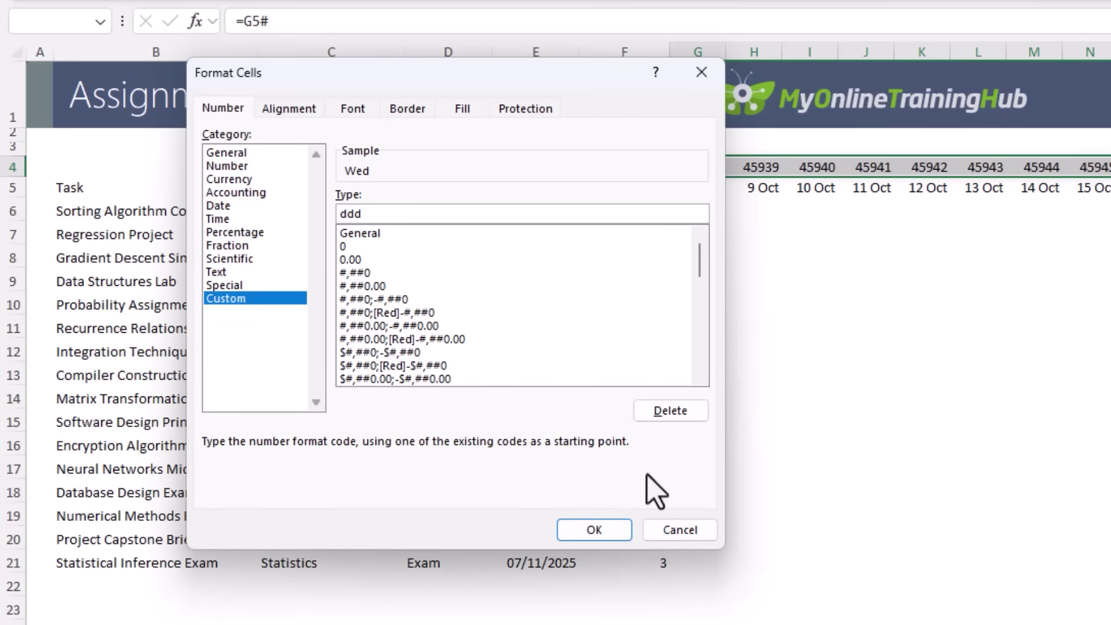
left_click(572, 538)
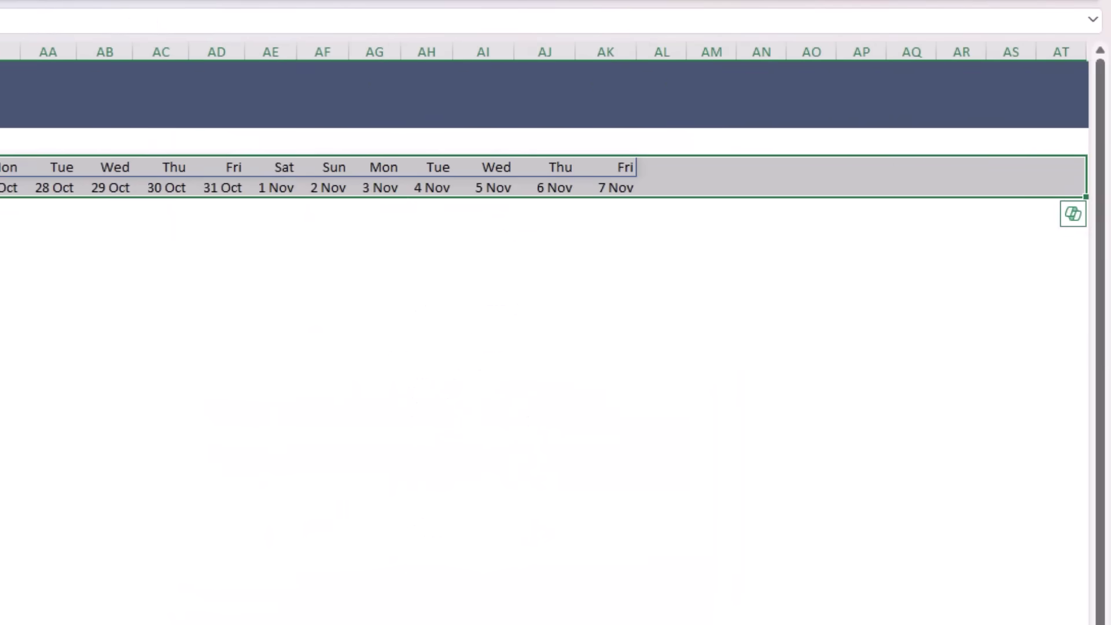
scroll(556, 313, "left", 10)
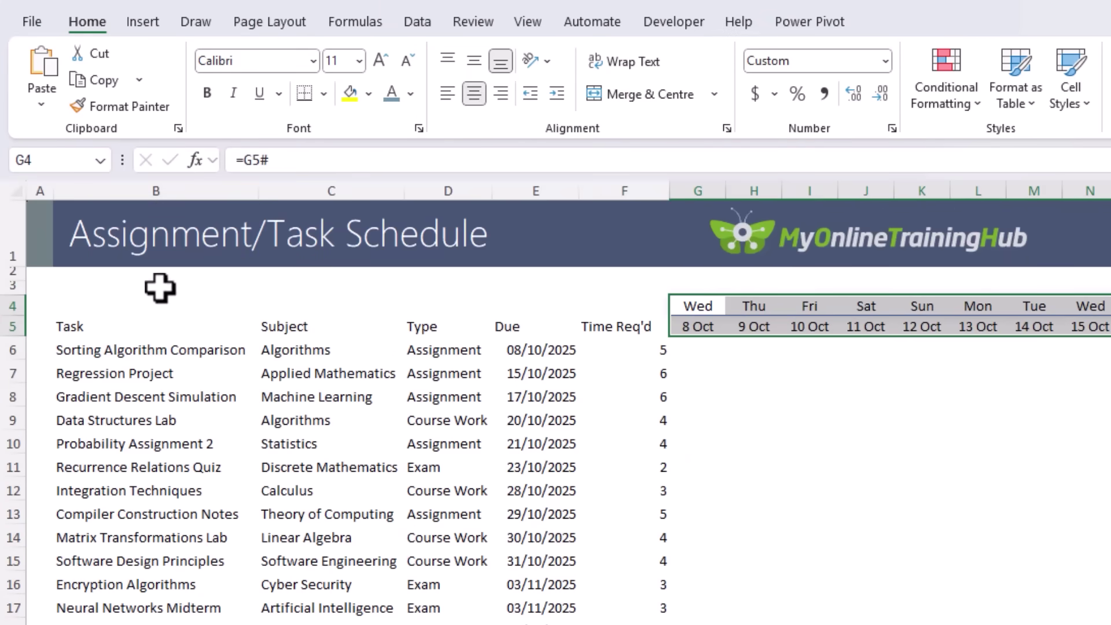
Give header rows 4–5 grey text with blue-grey top and bottom borders.
left_click(140, 300)
left_click_drag(140, 299, 140, 299)
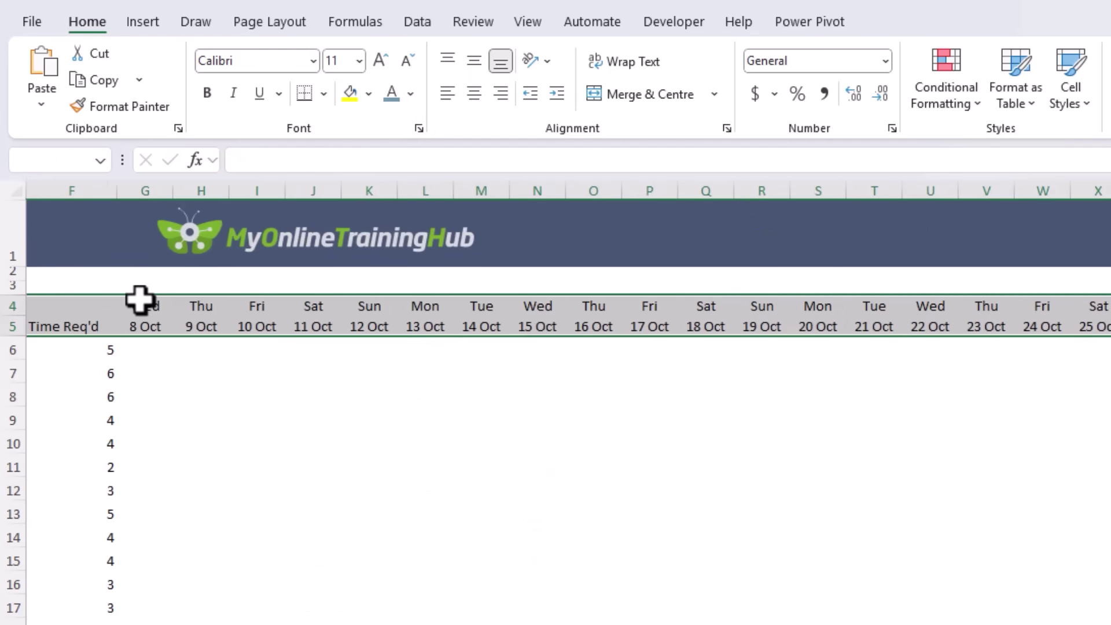
left_click(391, 95)
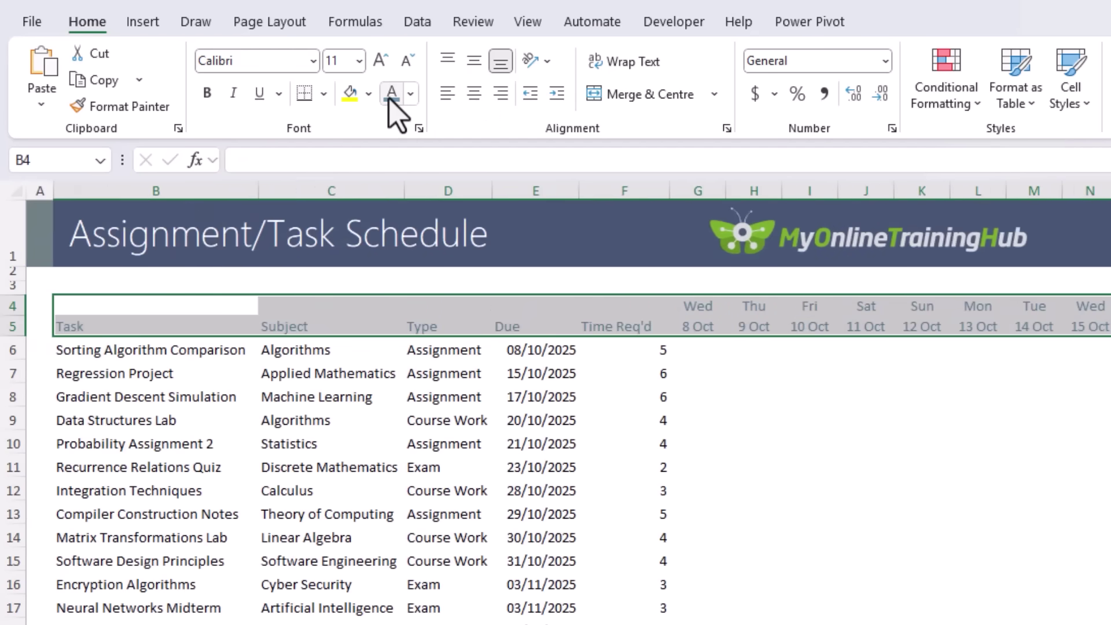
key("ctrl+1")
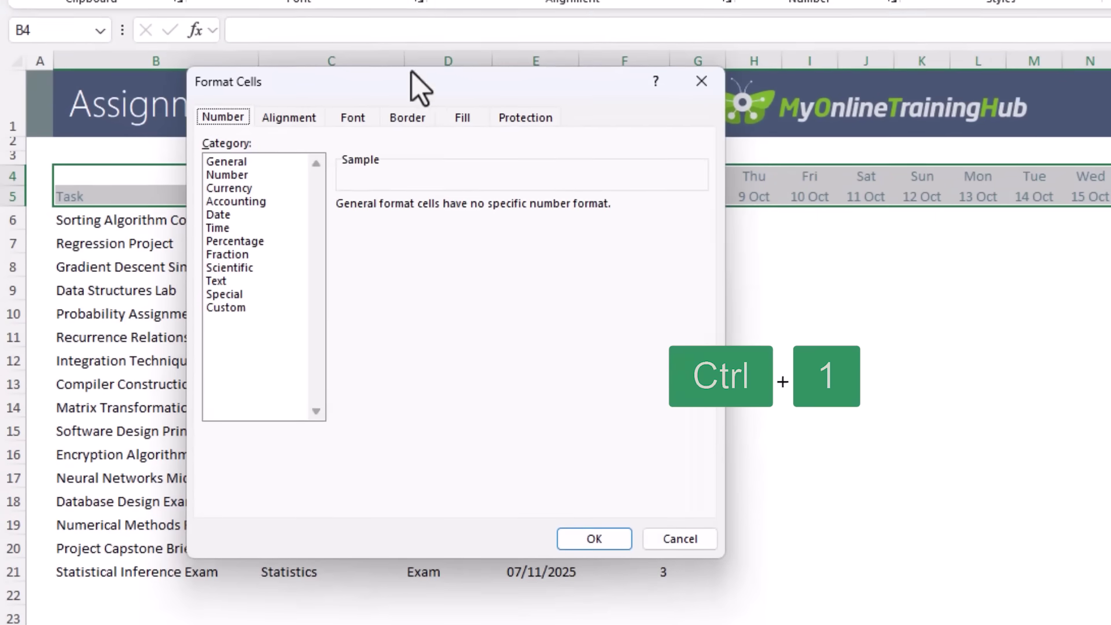
left_click(408, 106)
left_click(326, 316)
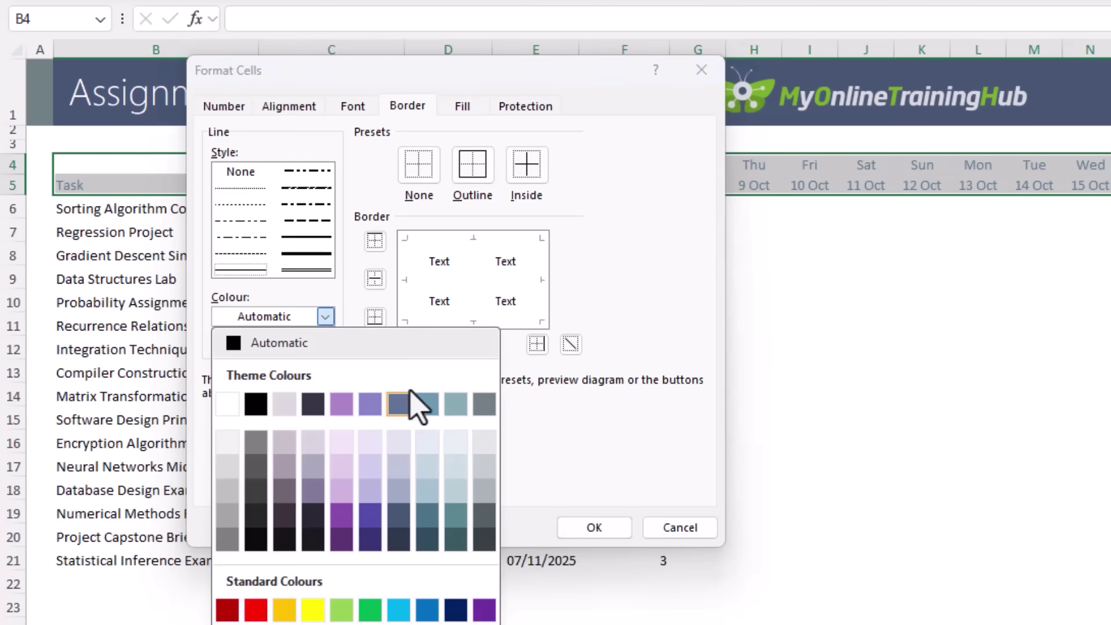
left_click(427, 404)
left_click(448, 249)
left_click(449, 320)
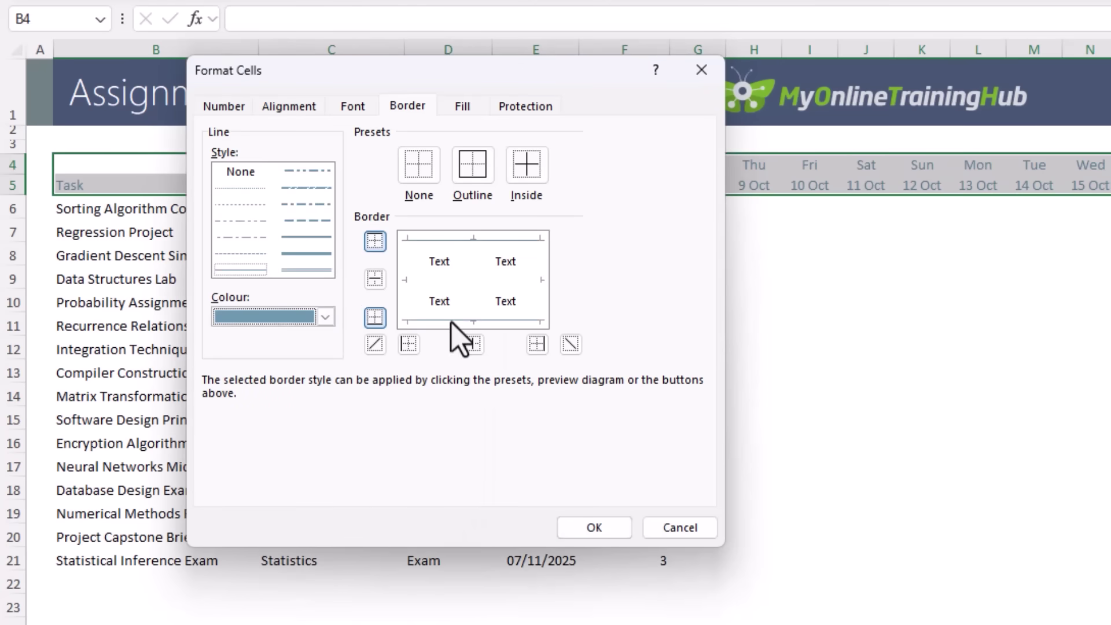
left_click(590, 529)
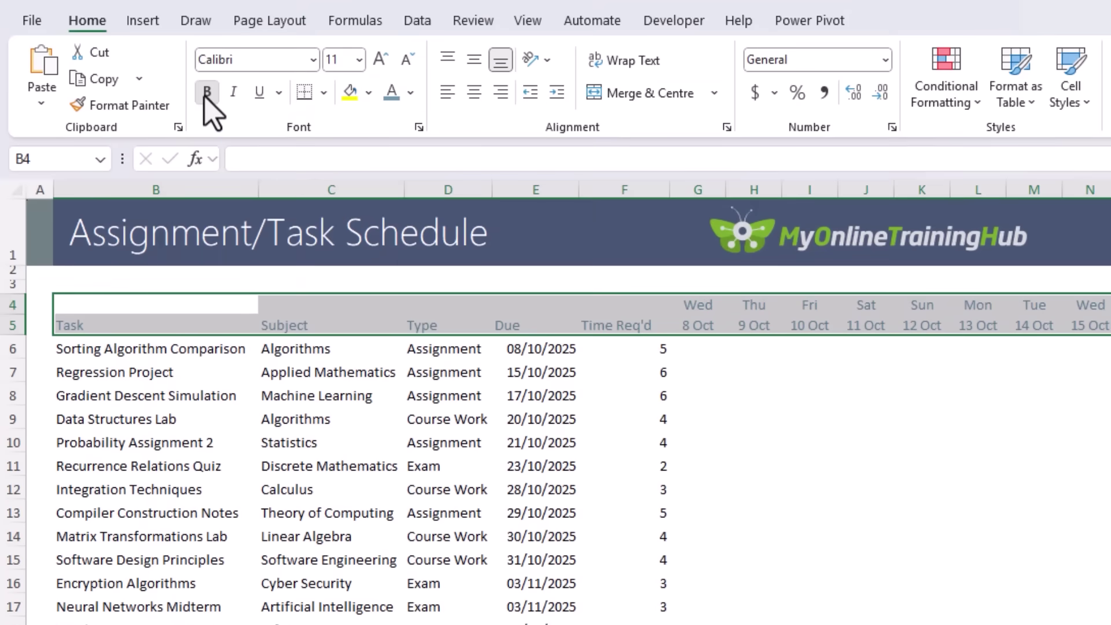
Bold the header rows, review the B6 and G5 formulas, and go to the Tracker sheet.
left_click(207, 92)
left_click(503, 372)
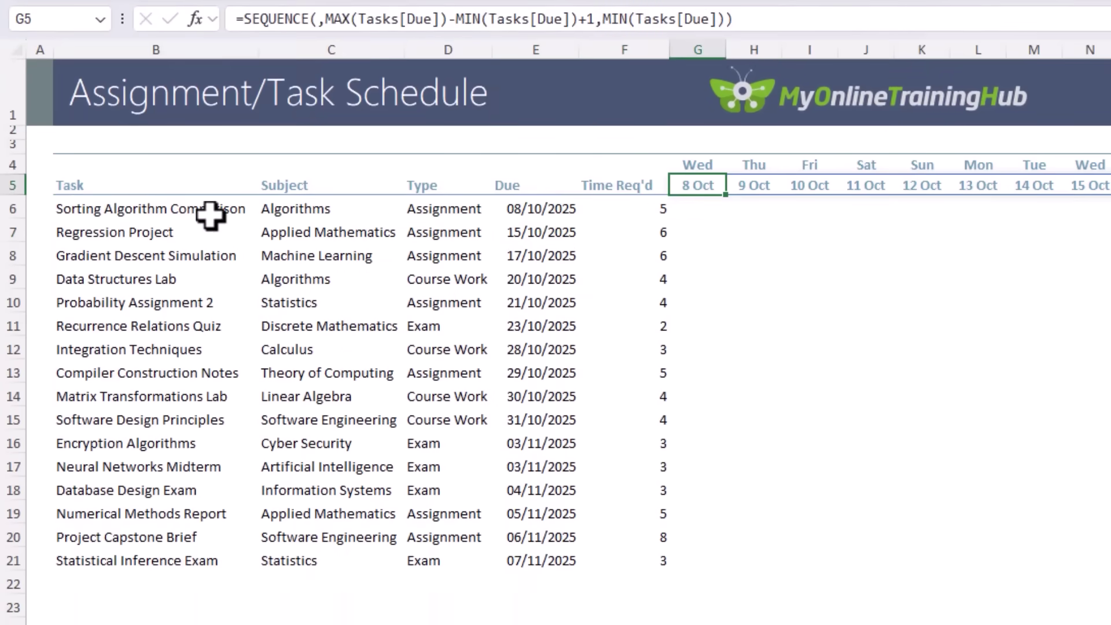
left_click(210, 215)
left_click(690, 188)
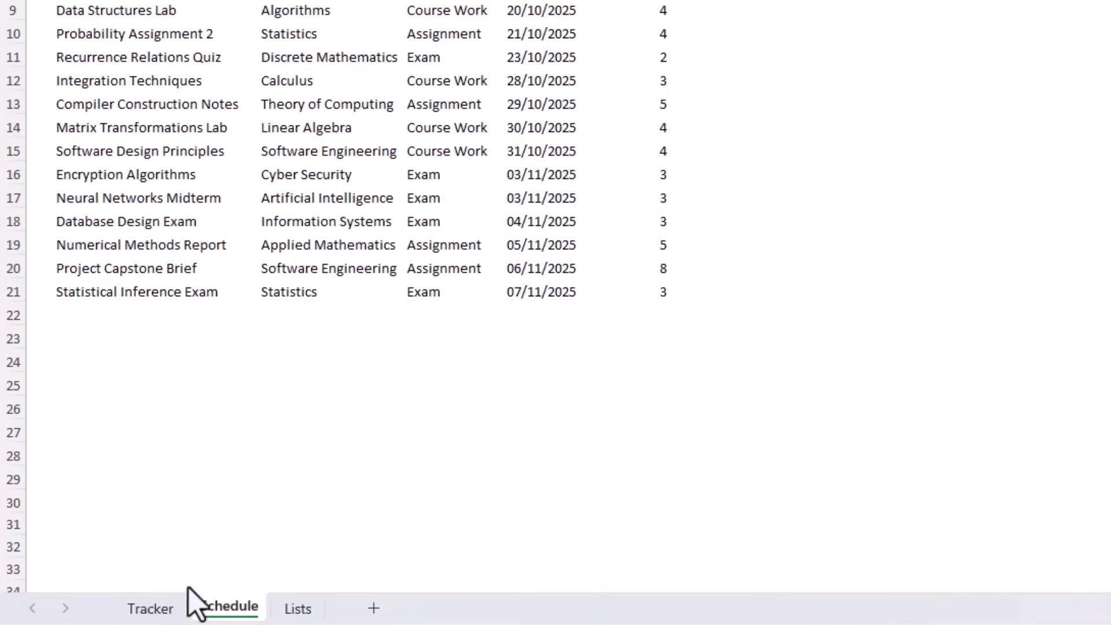
left_click(167, 602)
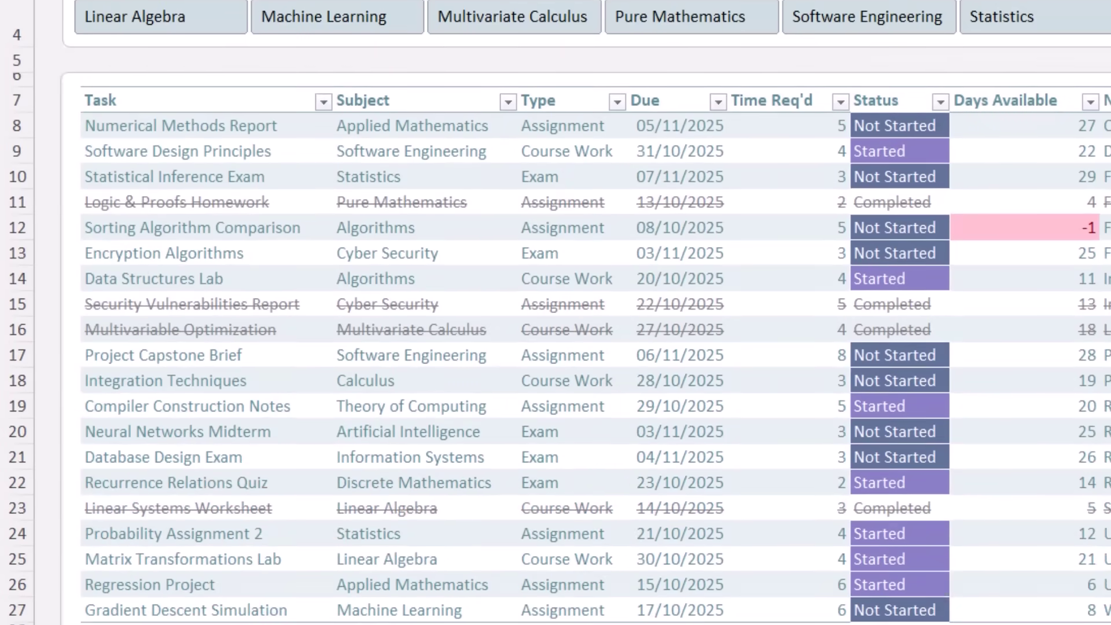
On the Schedule sheet, freeze panes at G6 and scroll to confirm it holds.
left_click(230, 575)
left_click(702, 350)
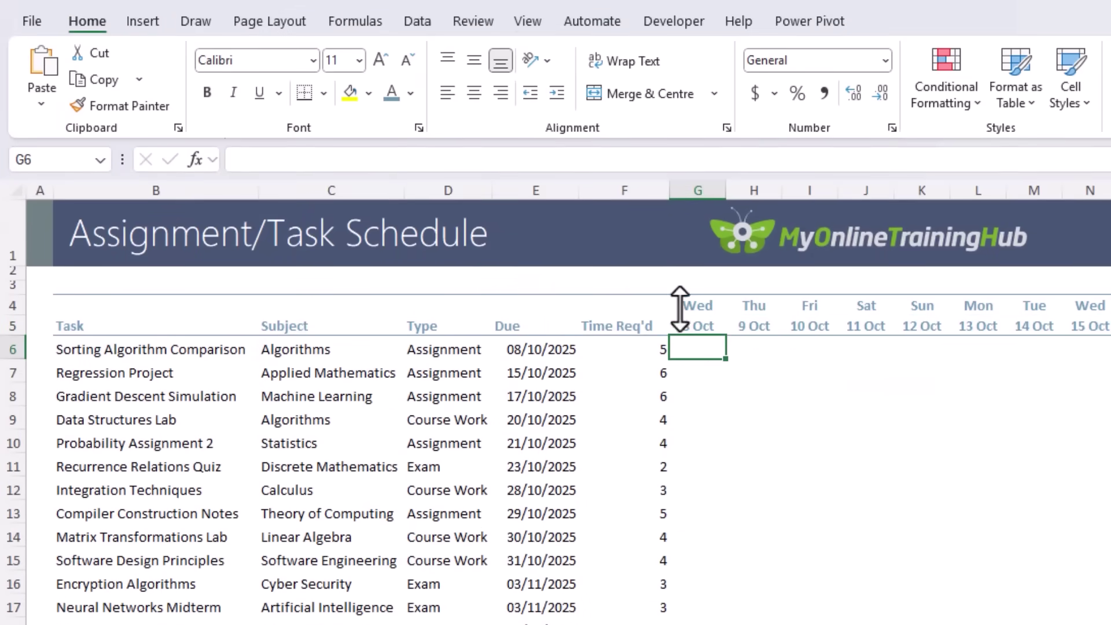
left_click(528, 23)
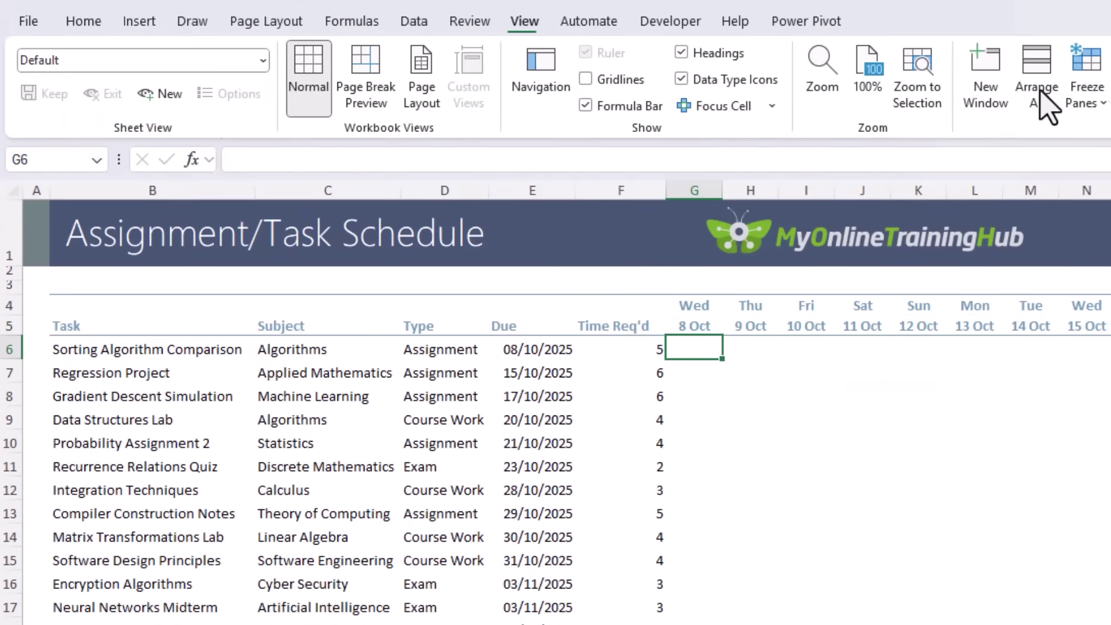
left_click(1100, 98)
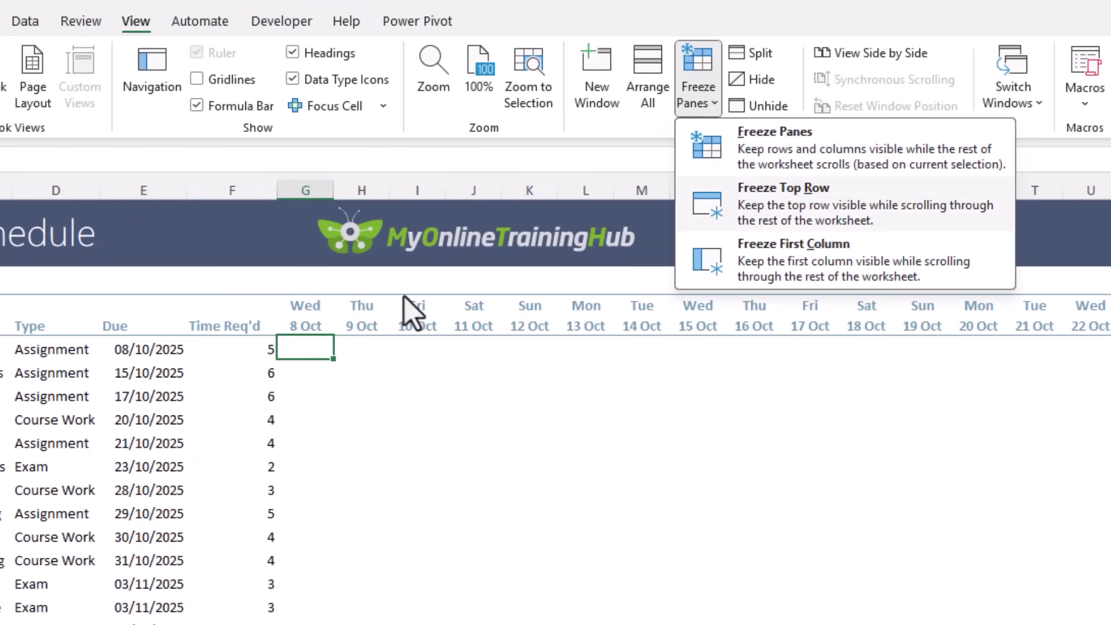
left_click(703, 149)
scroll(891, 405, "right", 6)
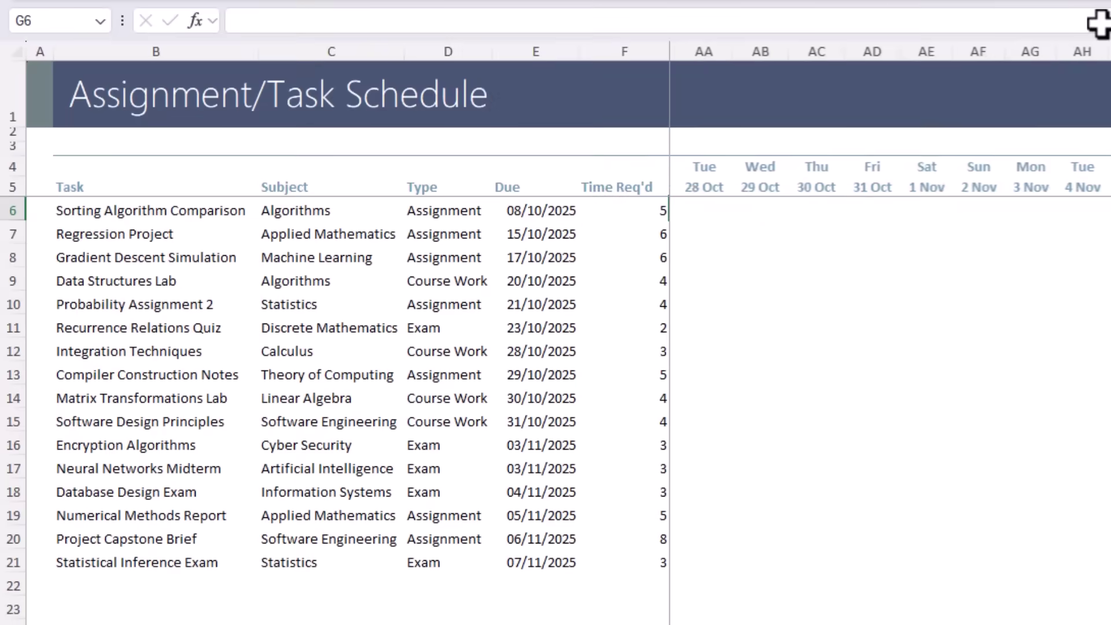
scroll(891, 405, "left", 7)
scroll(891, 405, "down", 3)
scroll(891, 405, "up", 3)
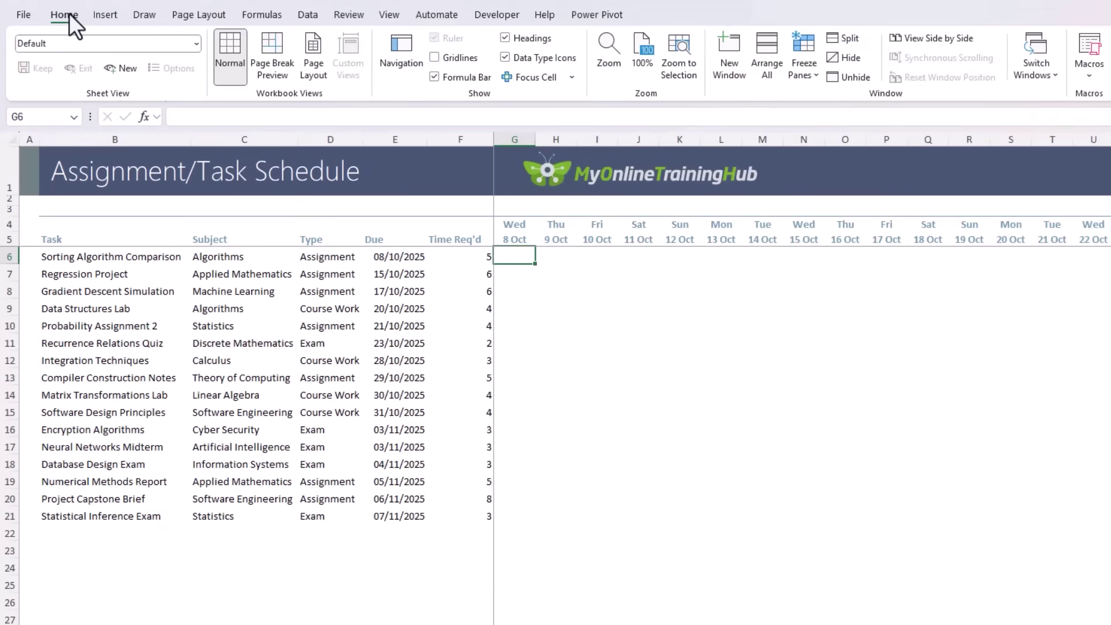
Browse table styles without applying one and inspect the formulas in B7, G5 and B6.
left_click(68, 12)
left_click(751, 71)
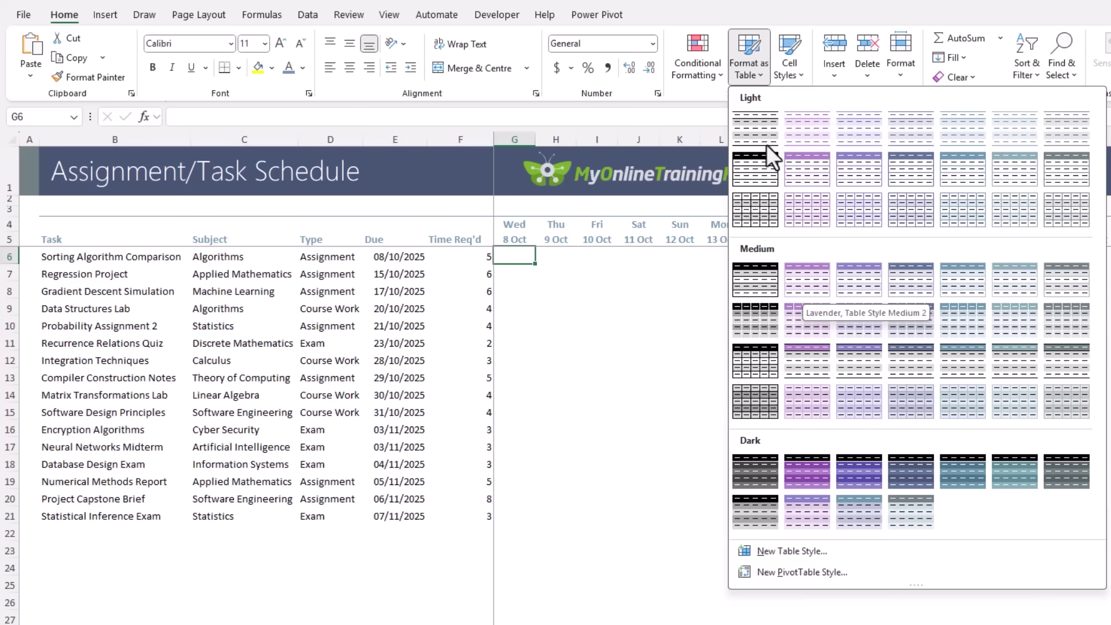
left_click(750, 71)
left_click(98, 271)
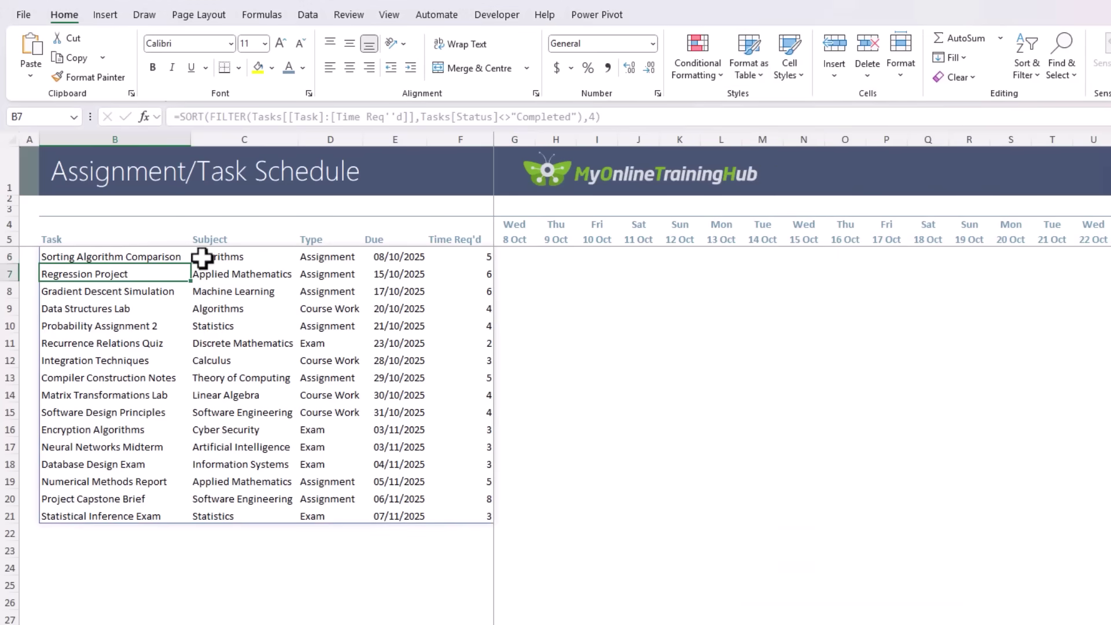
left_click(515, 239)
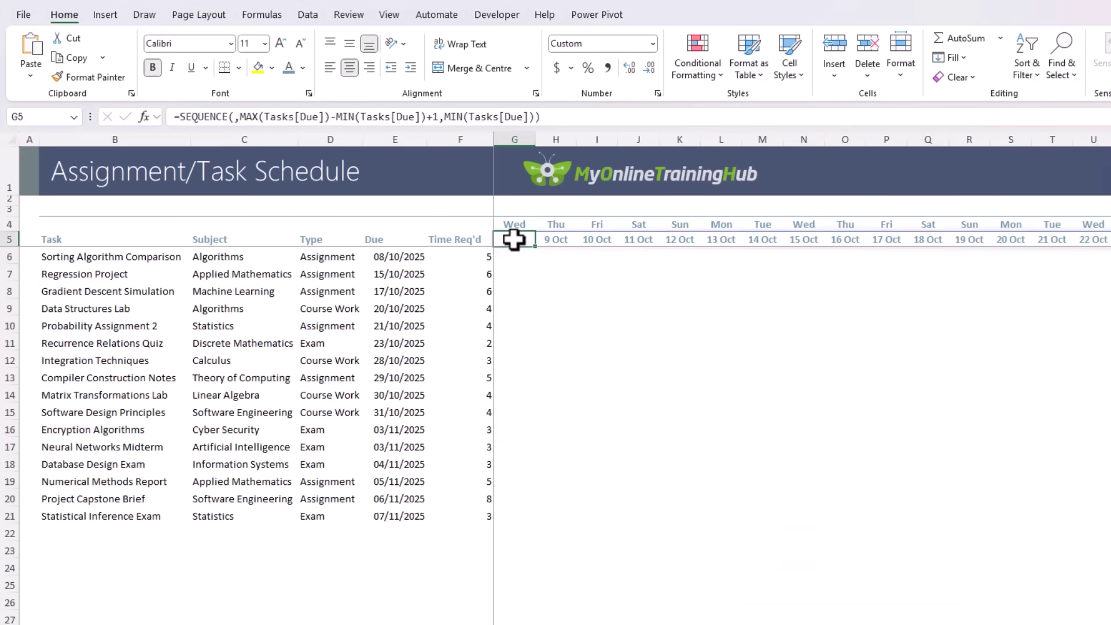
left_click(165, 259)
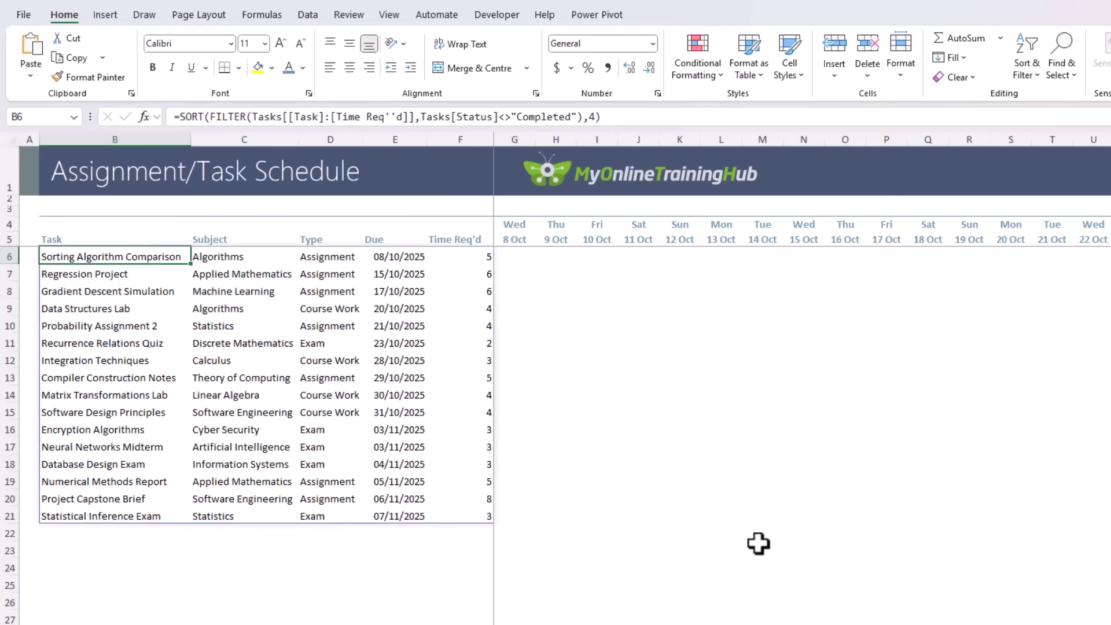
Select the range from B6 out to AT22 across the calendar grid.
scroll(756, 540, "right", 10)
left_click(927, 528)
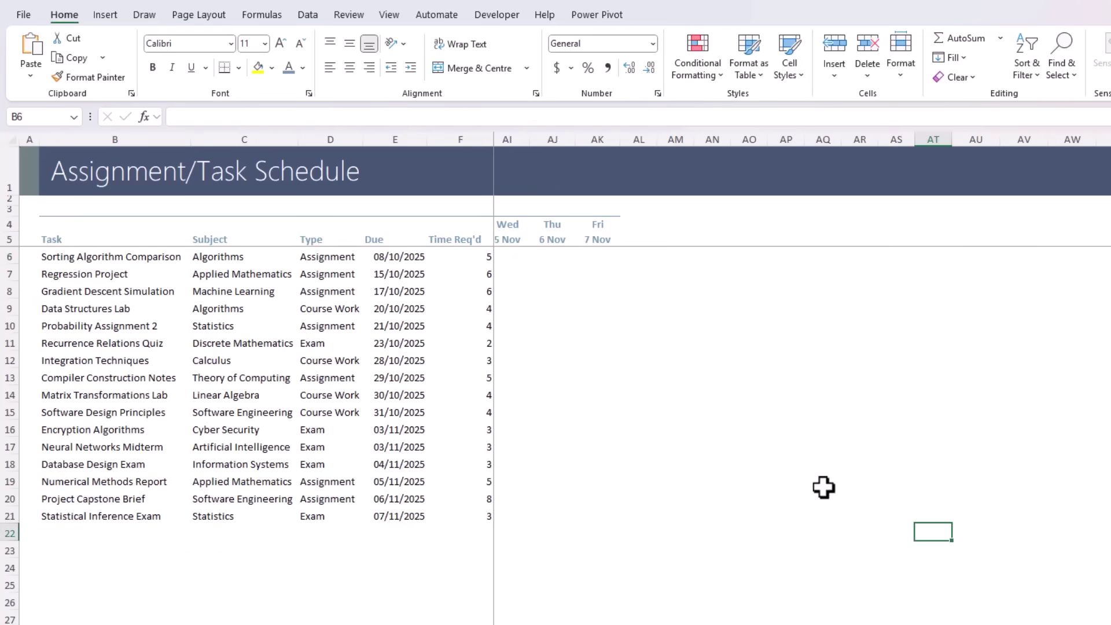
left_click(181, 256)
left_click_drag(934, 533, 935, 624, "shift")
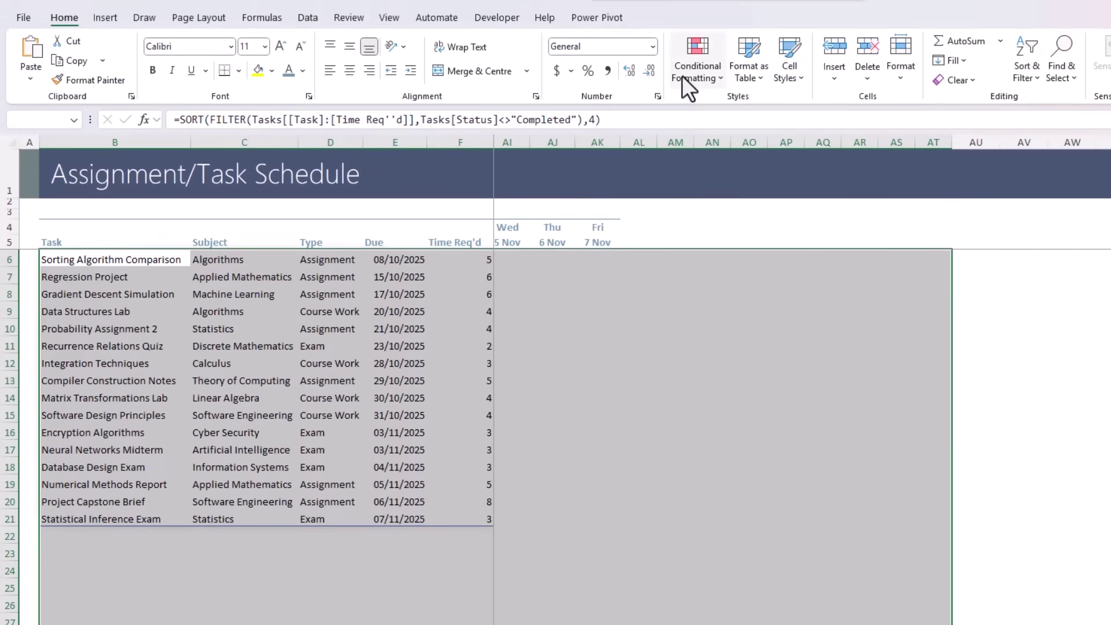
Create a formula rule =AND($B6<>"",B$5<>"",MOD(ROW(),2)) in Conditional Formatting.
left_click(681, 76)
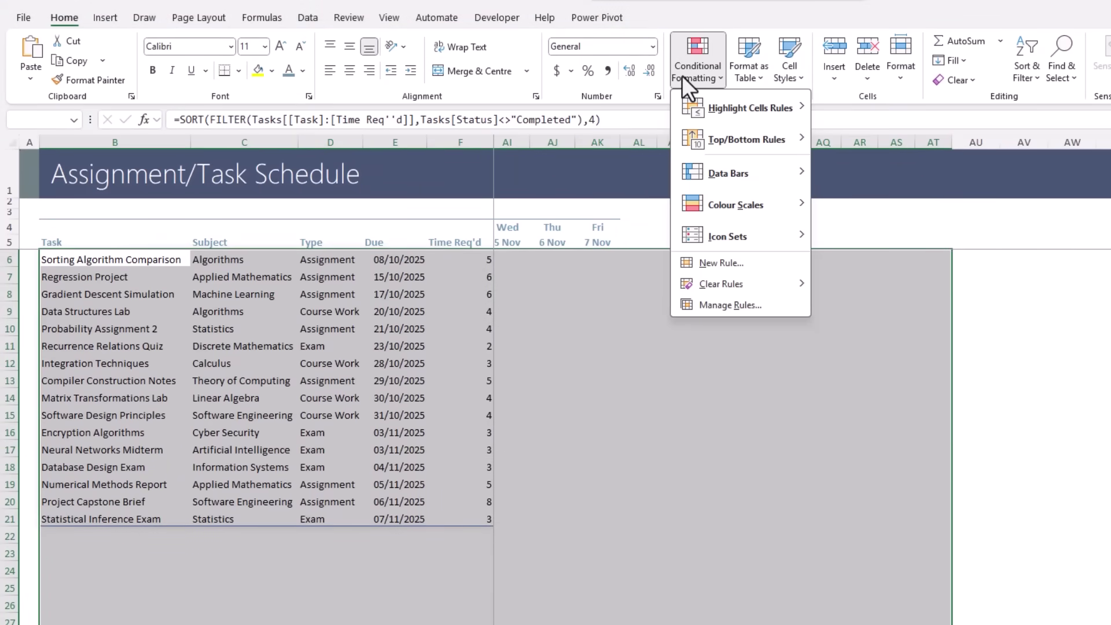
left_click(737, 269)
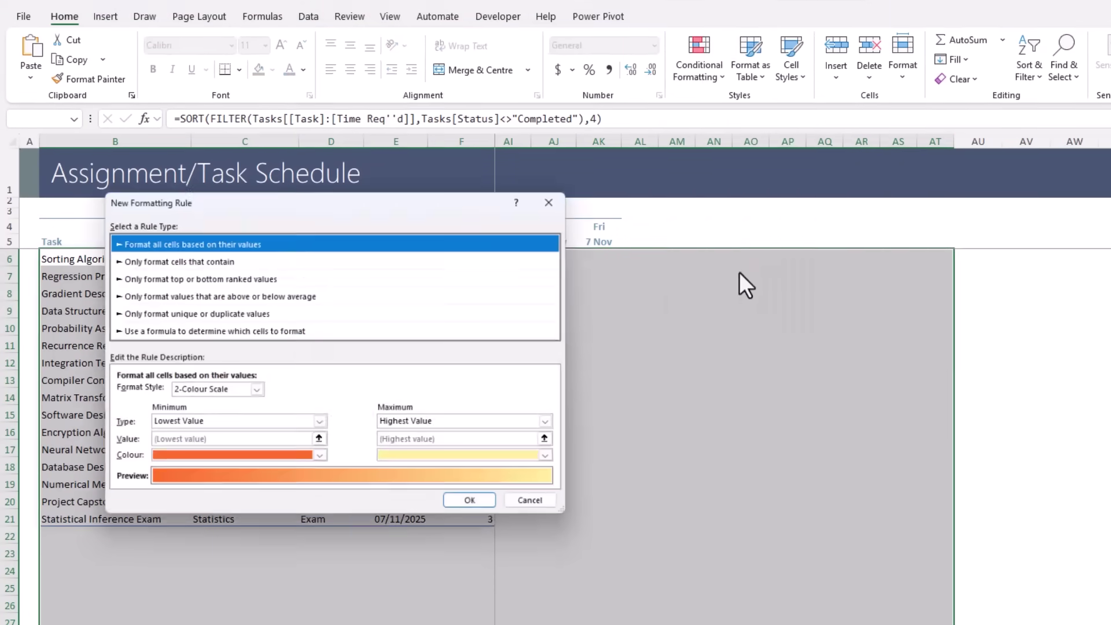
left_click(177, 329)
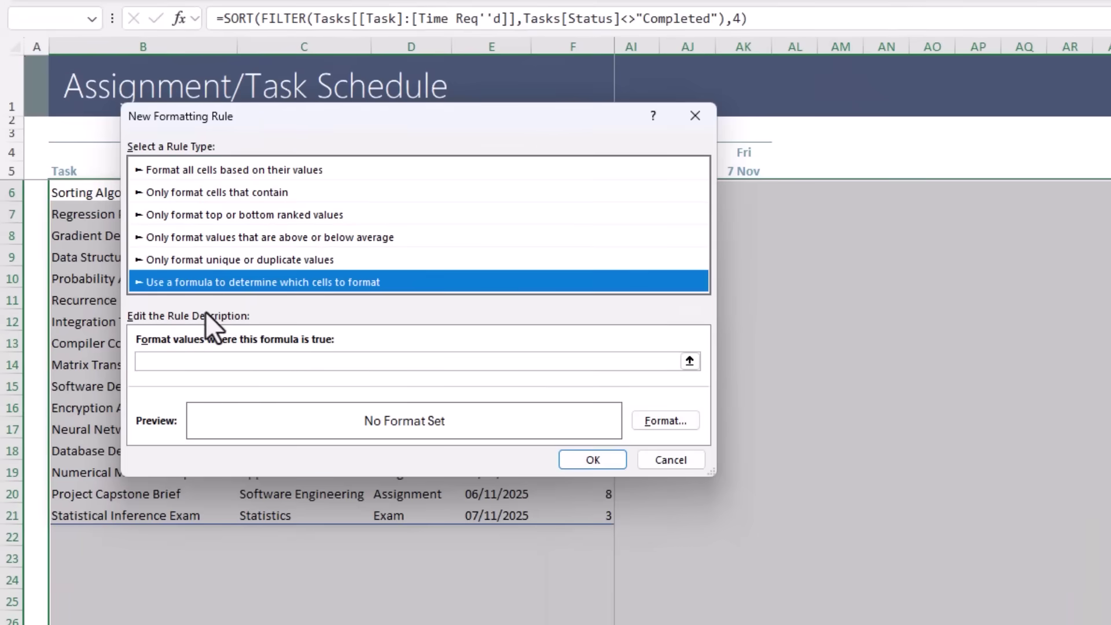
left_click(181, 362)
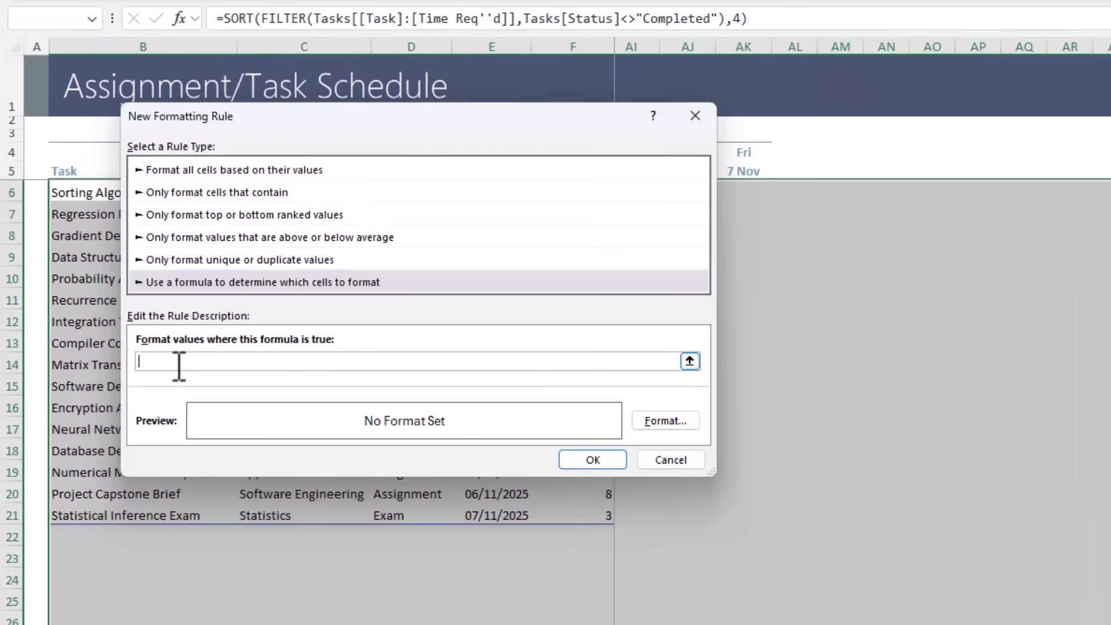
type("=AND(")
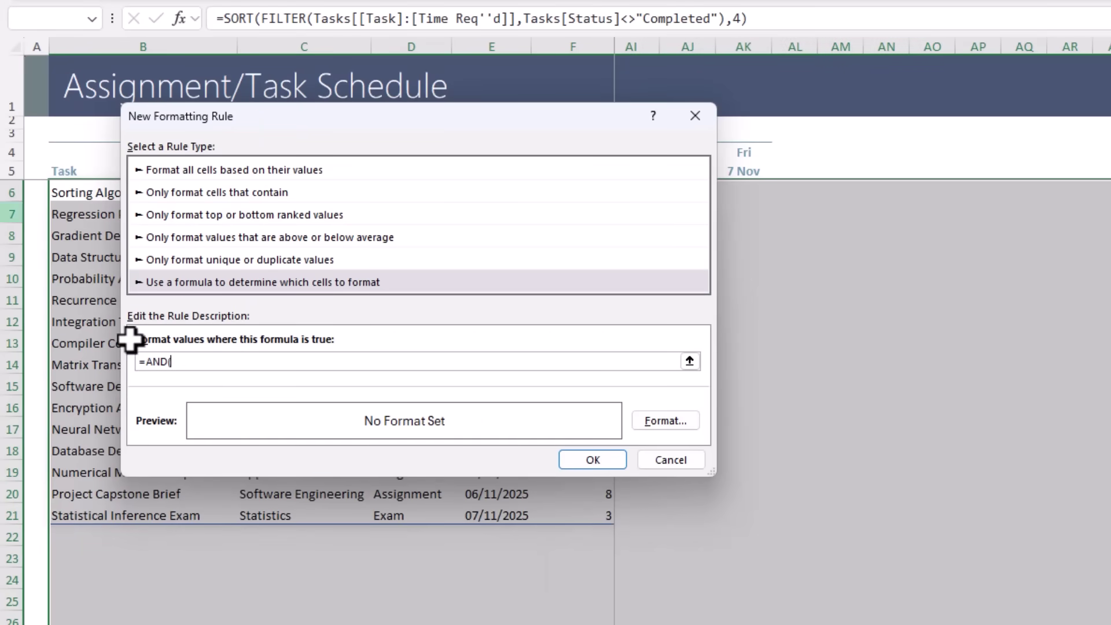
left_click_drag(314, 119, 482, 256)
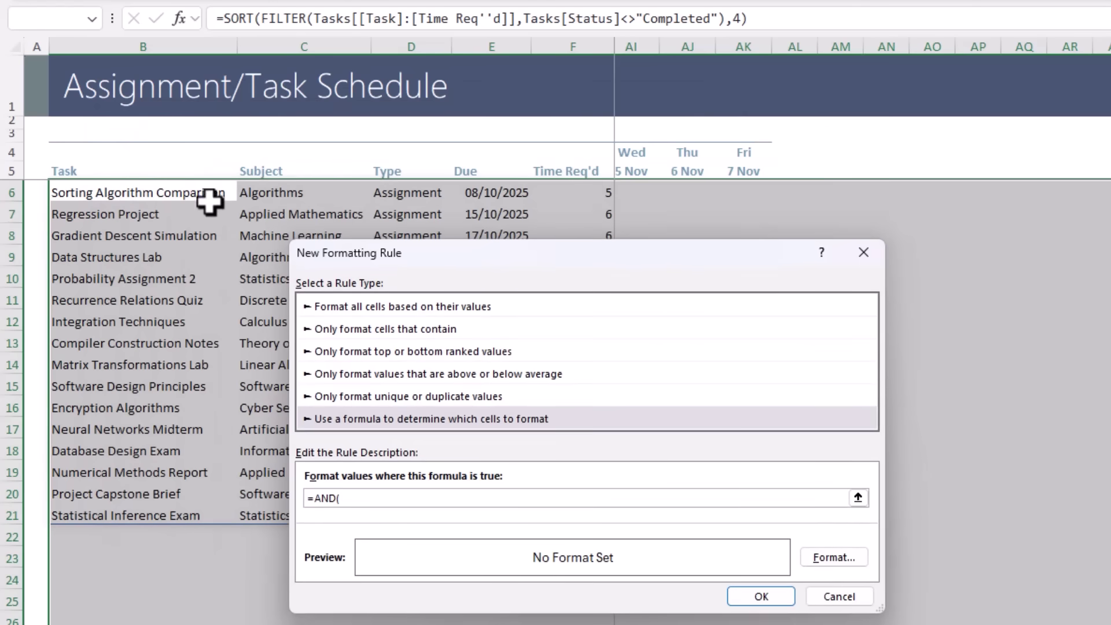
left_click(152, 191)
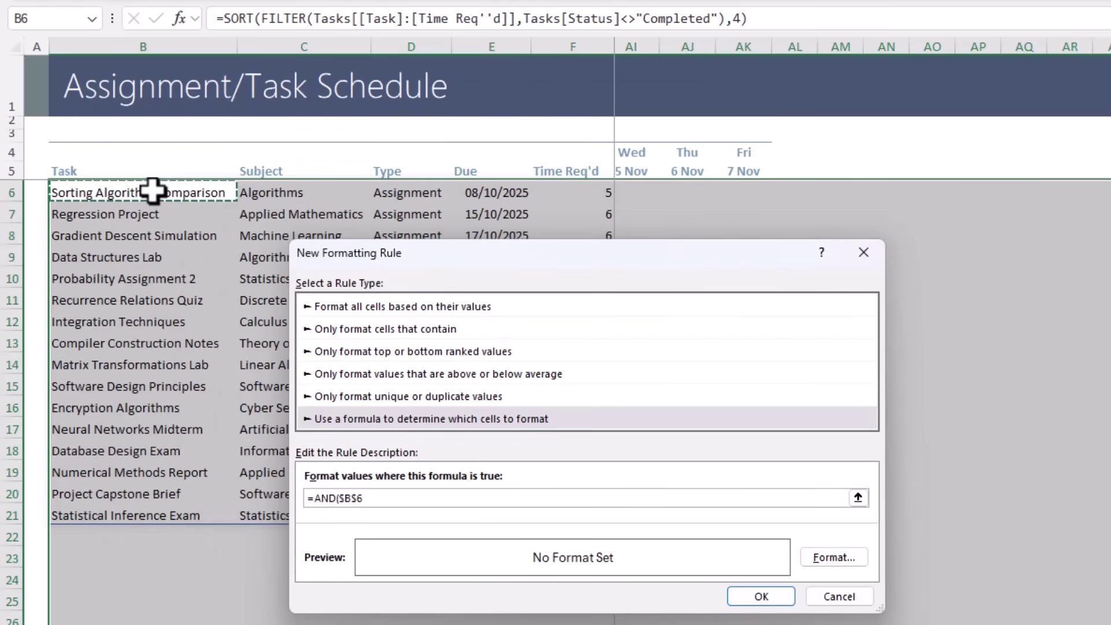
left_click(349, 498)
key("Delete")
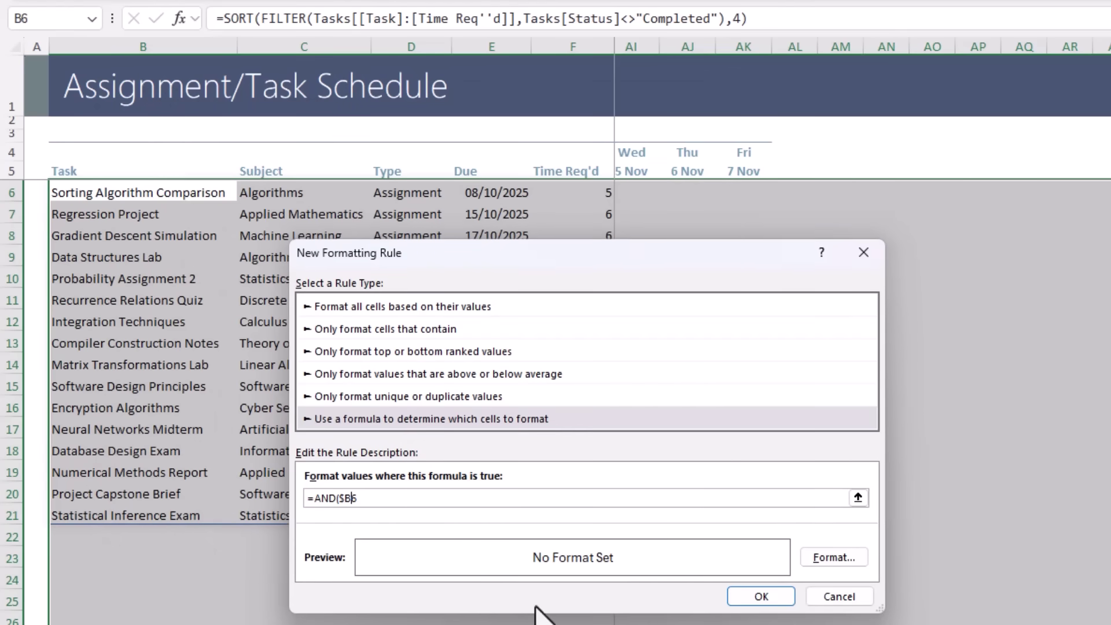
key("Right")
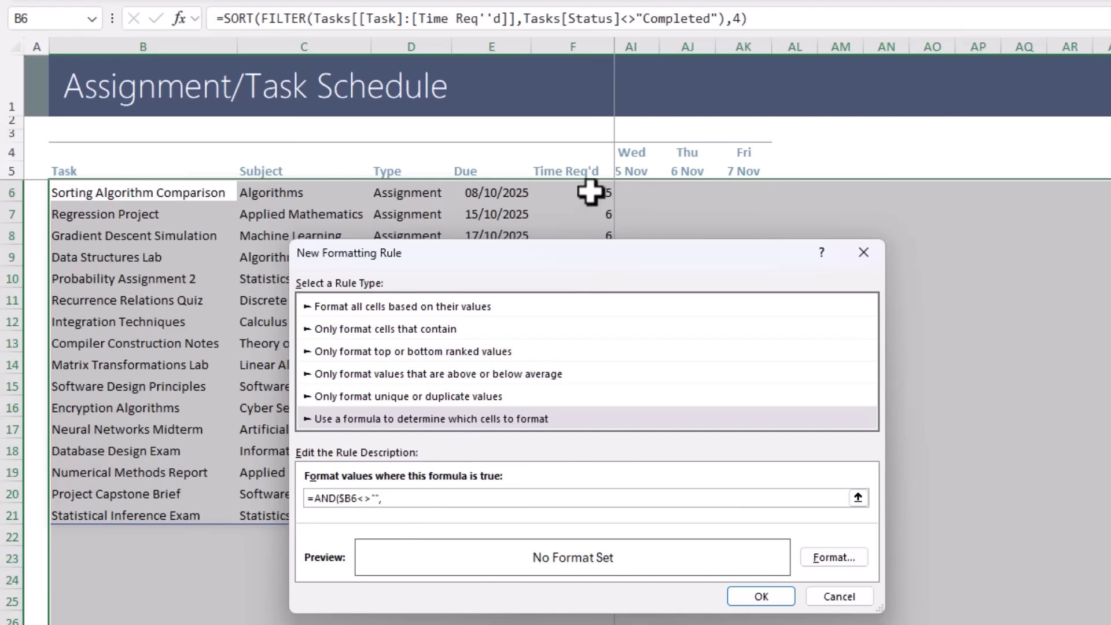
left_click(117, 163)
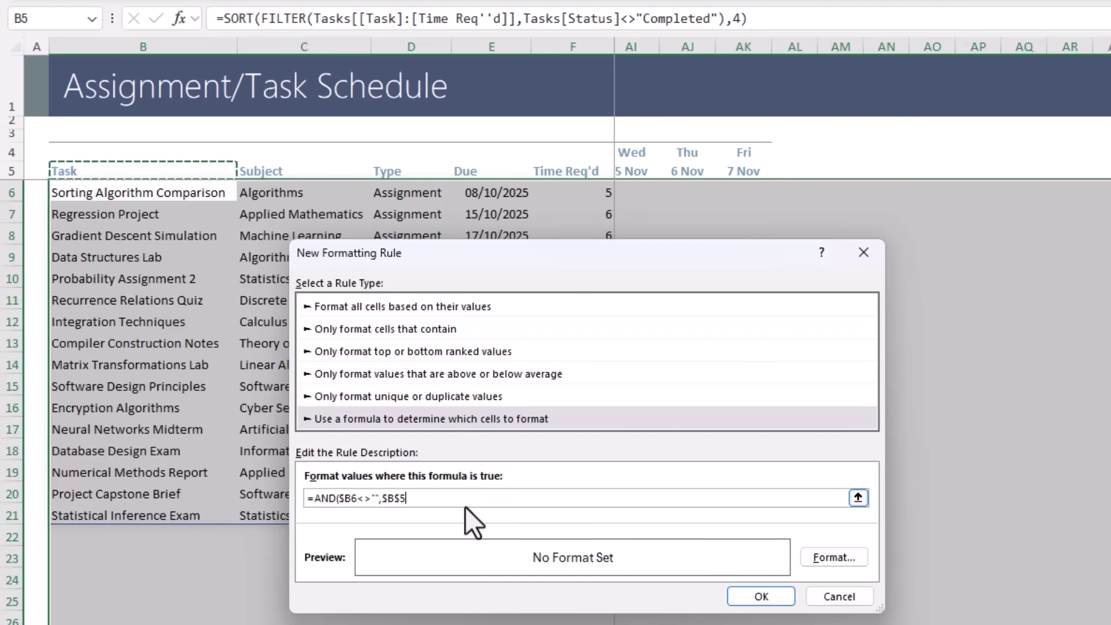
key("F4")
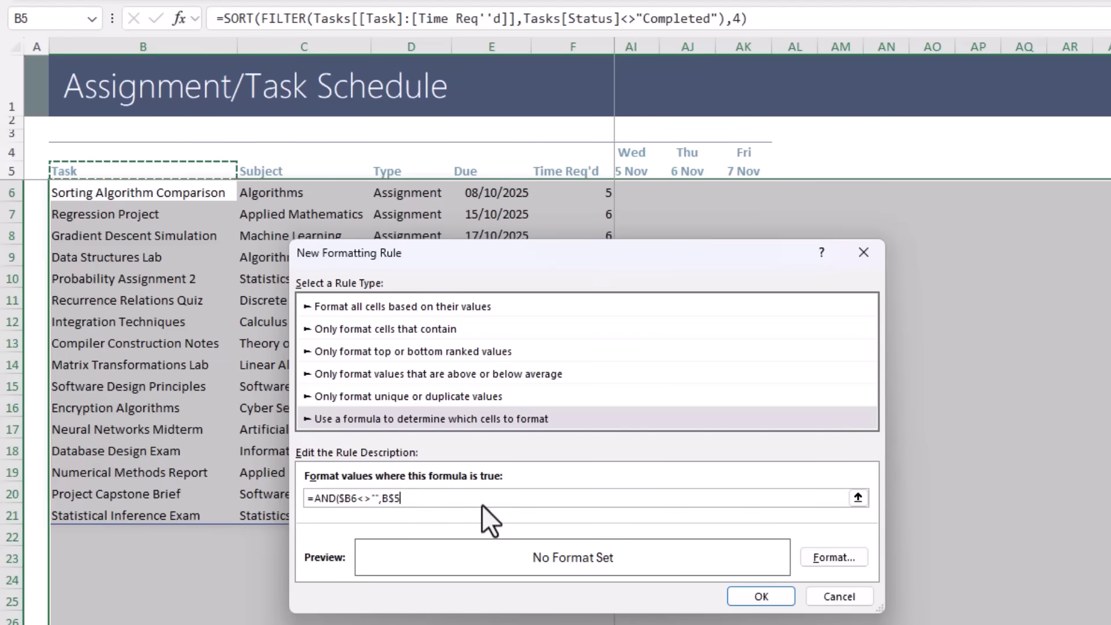
type("<>\"\",")
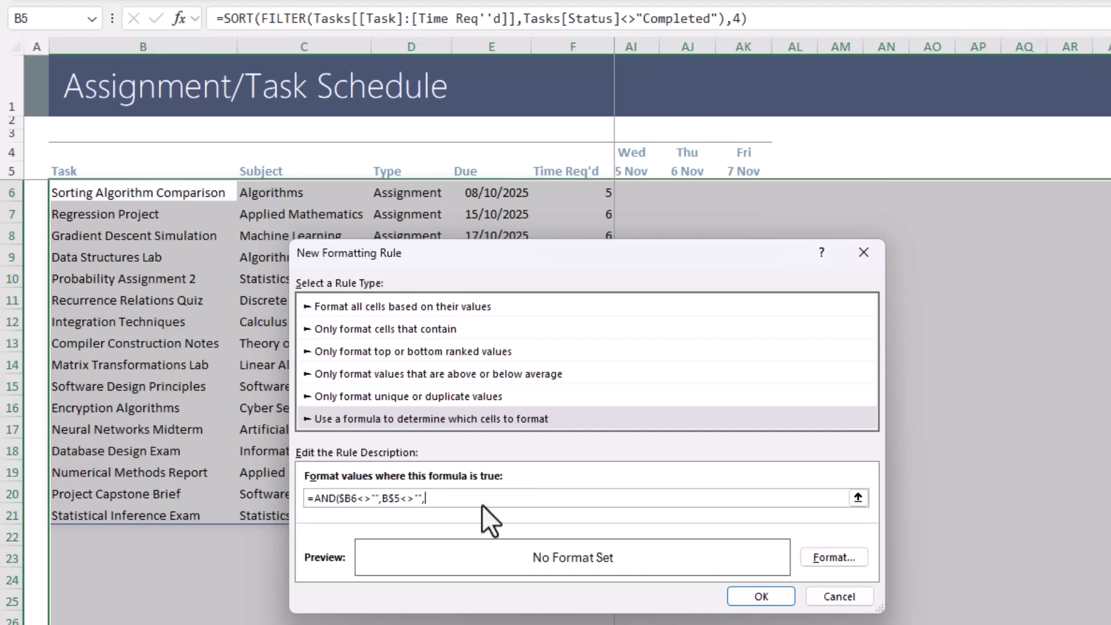
type("MOD(ROW(),2")
Give the banding rule a light blue-grey fill and save it.
left_click(811, 562)
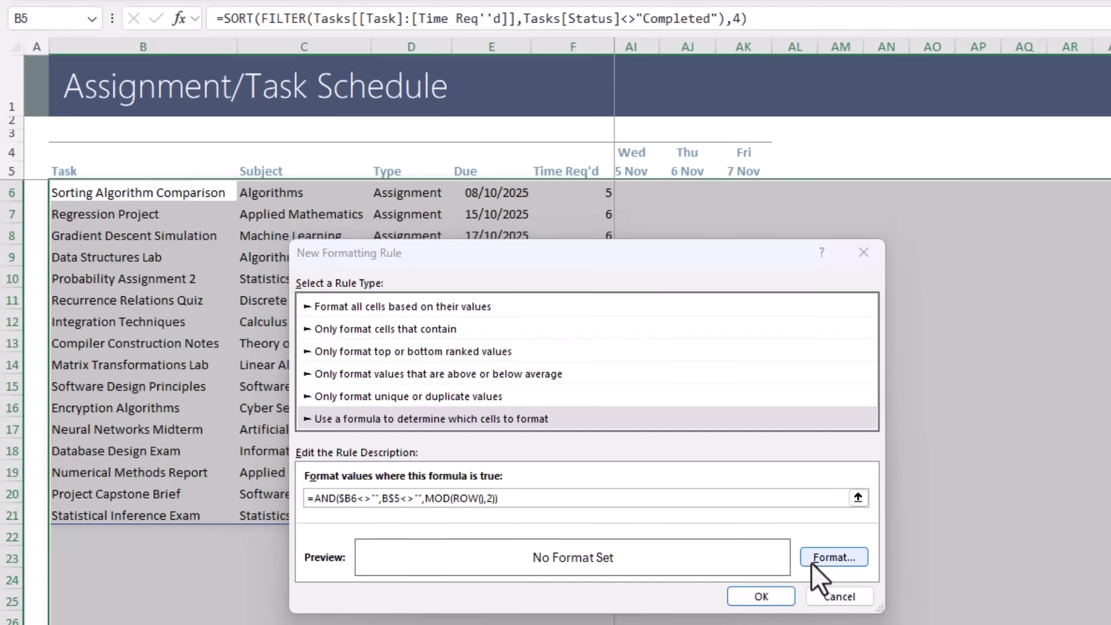
left_click(357, 82)
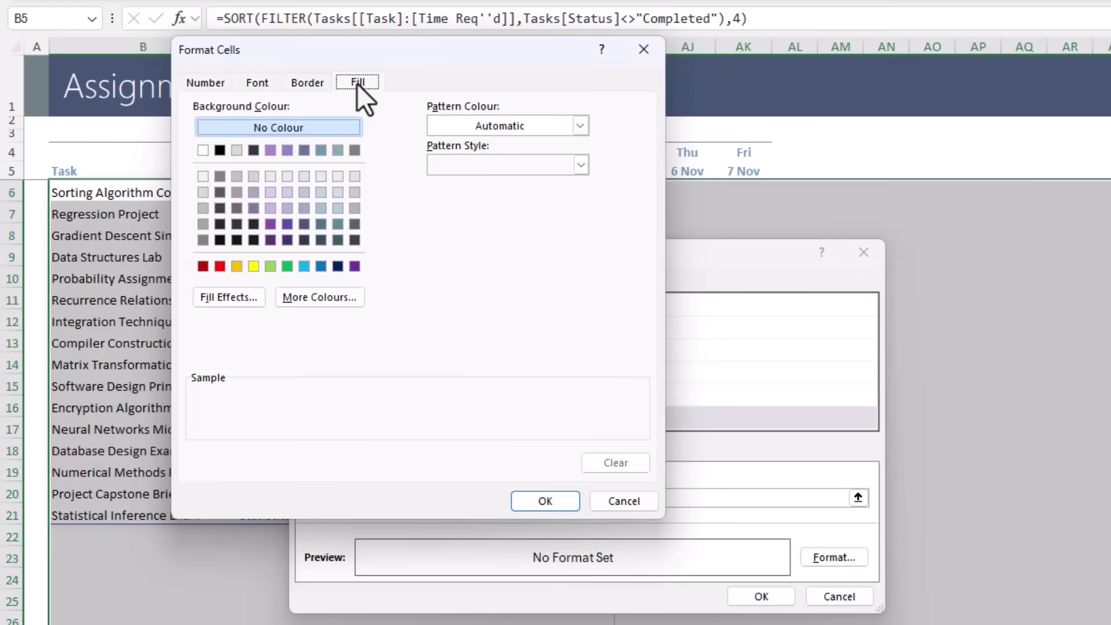
left_click(320, 179)
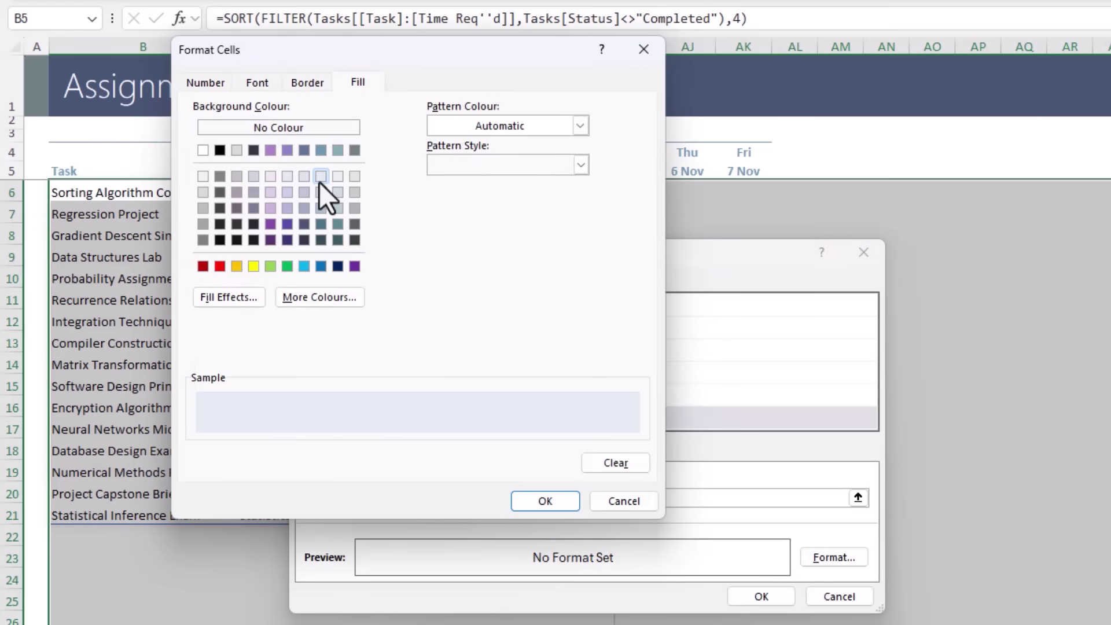
left_click(541, 502)
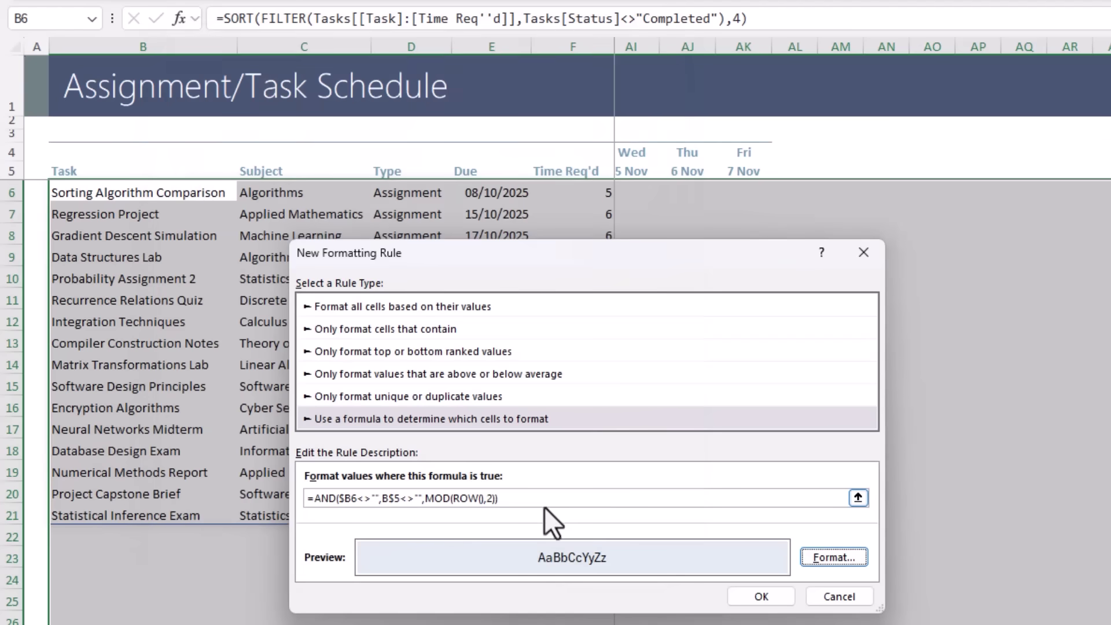
left_click(762, 597)
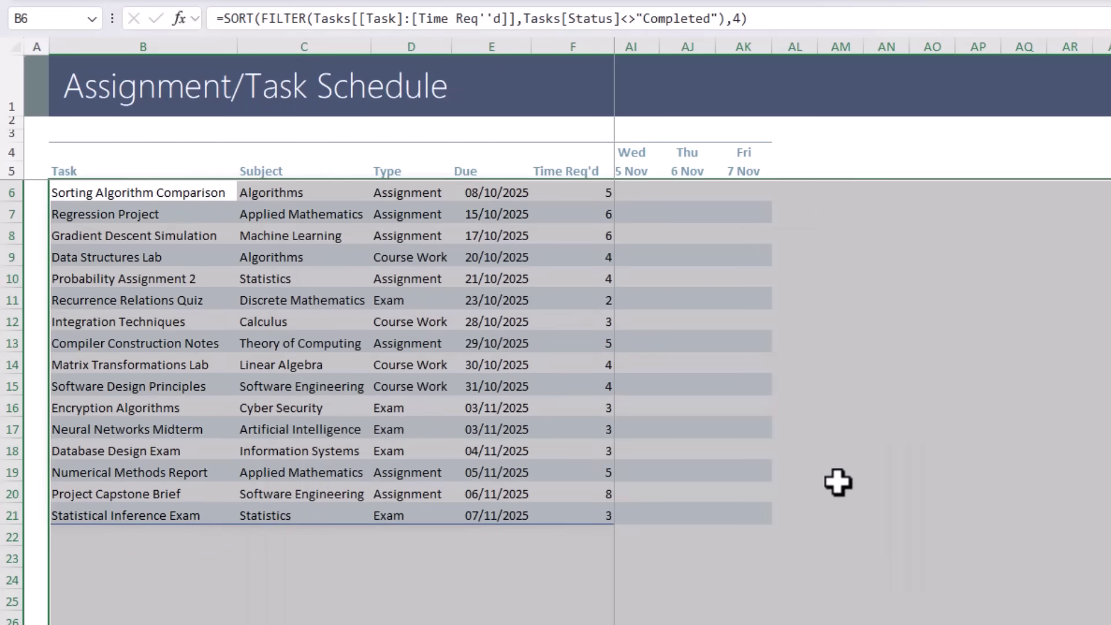
Clear the selection and check the banding, including the empty rows below the tasks.
scroll(838, 482, "left", 3)
scroll(838, 482, "left", 6)
left_click(672, 211)
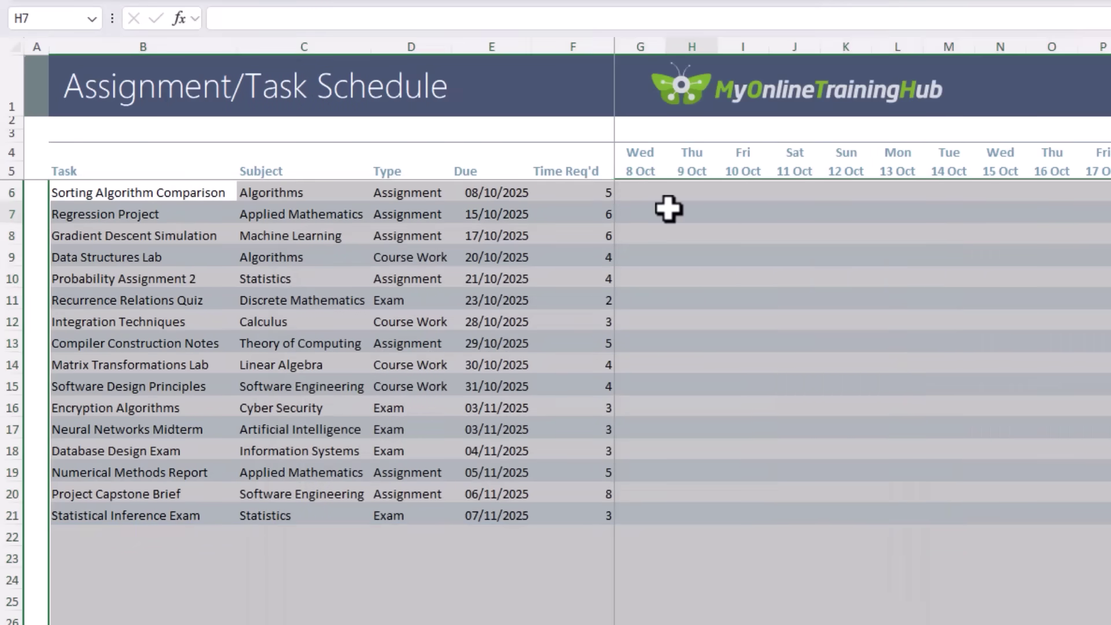
left_click_drag(186, 536, 187, 596)
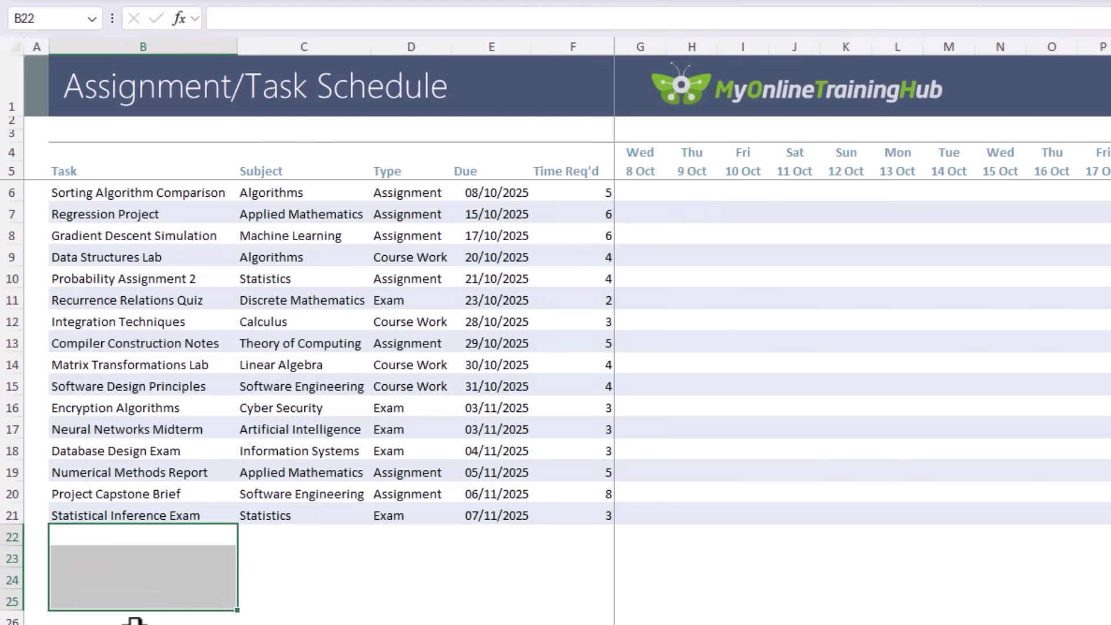
left_click(35, 624)
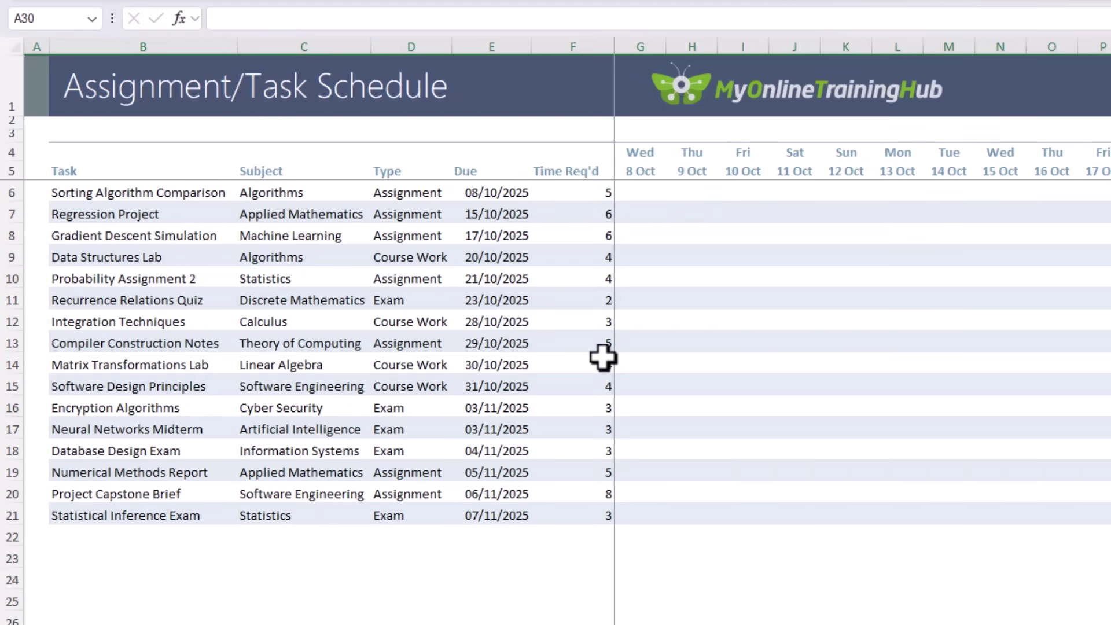
Select the calendar grid G6:AT30.
left_click_drag(649, 191, 1110, 515)
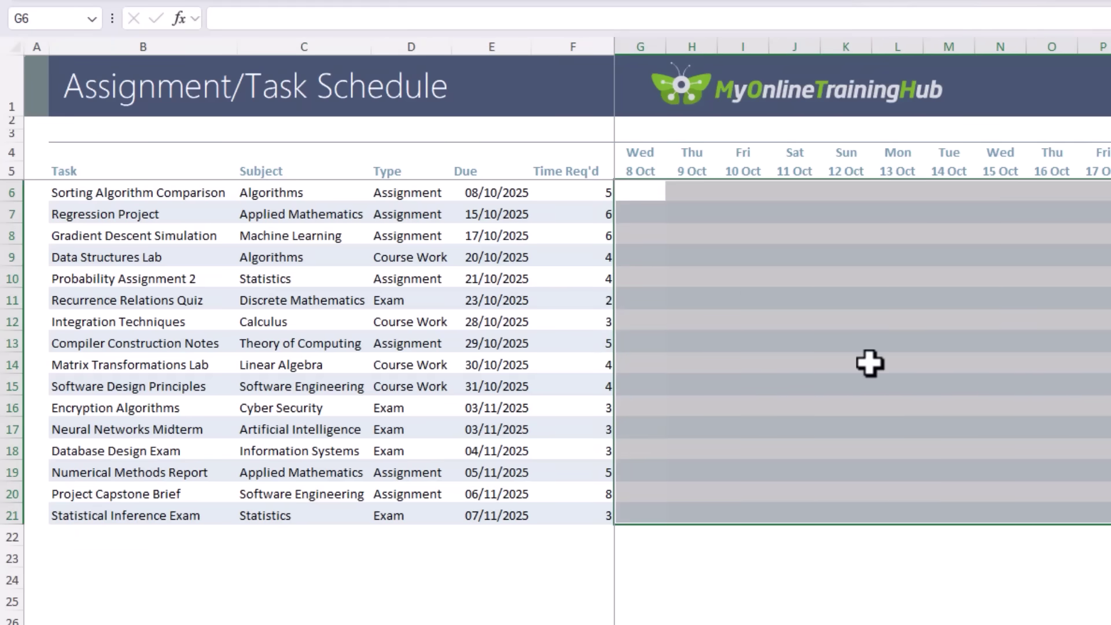
scroll(870, 364, "right", 8)
left_click(977, 581)
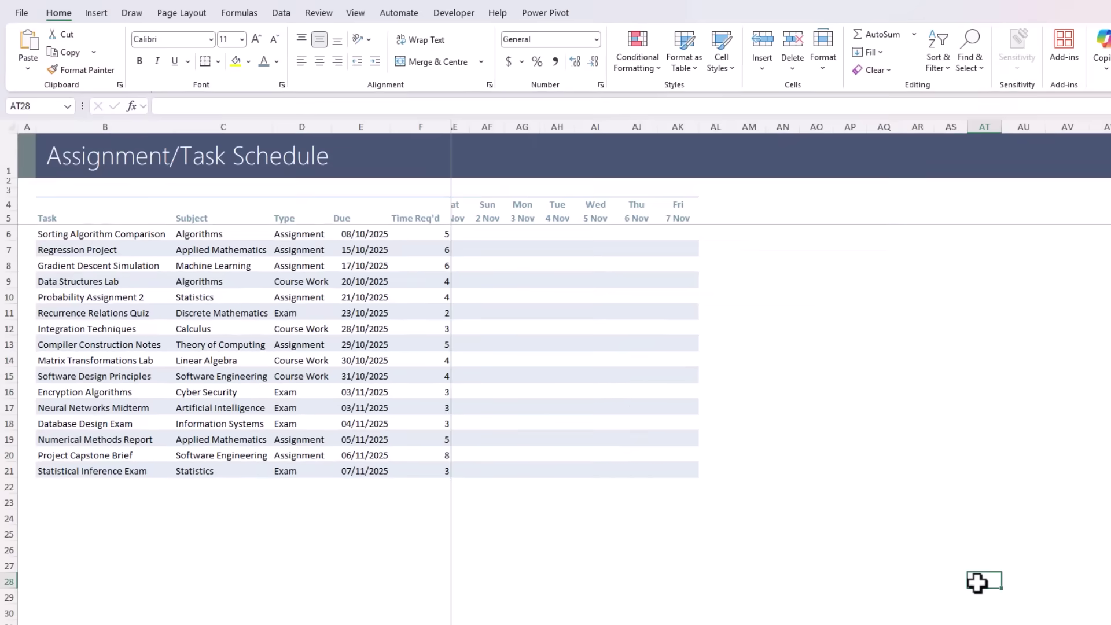
key("Down")
key("Down")
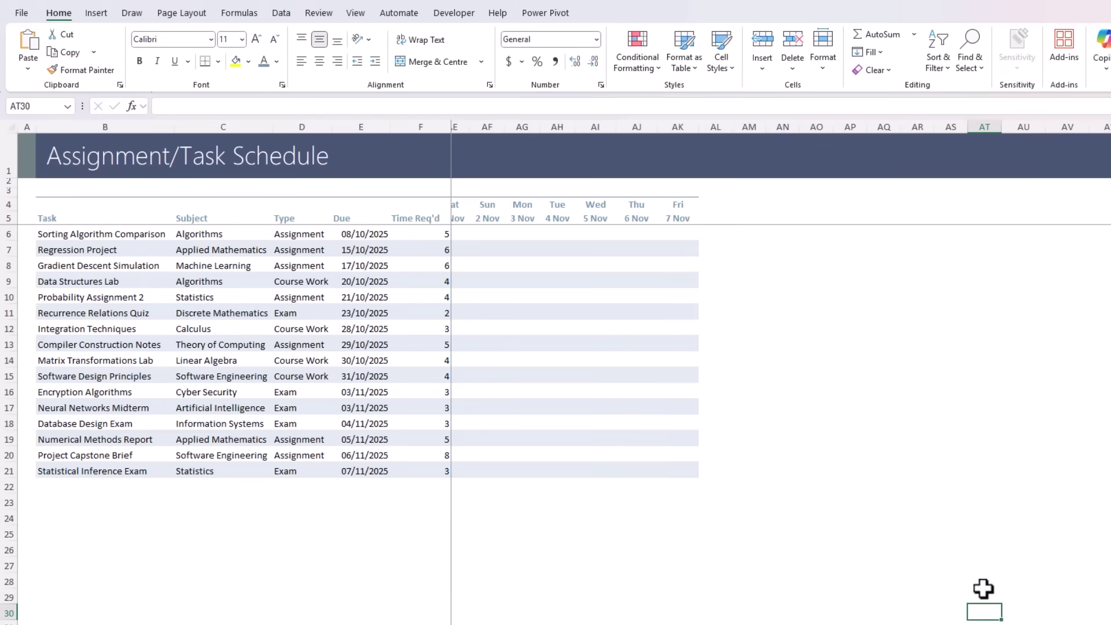
scroll(781, 358, "left", 8)
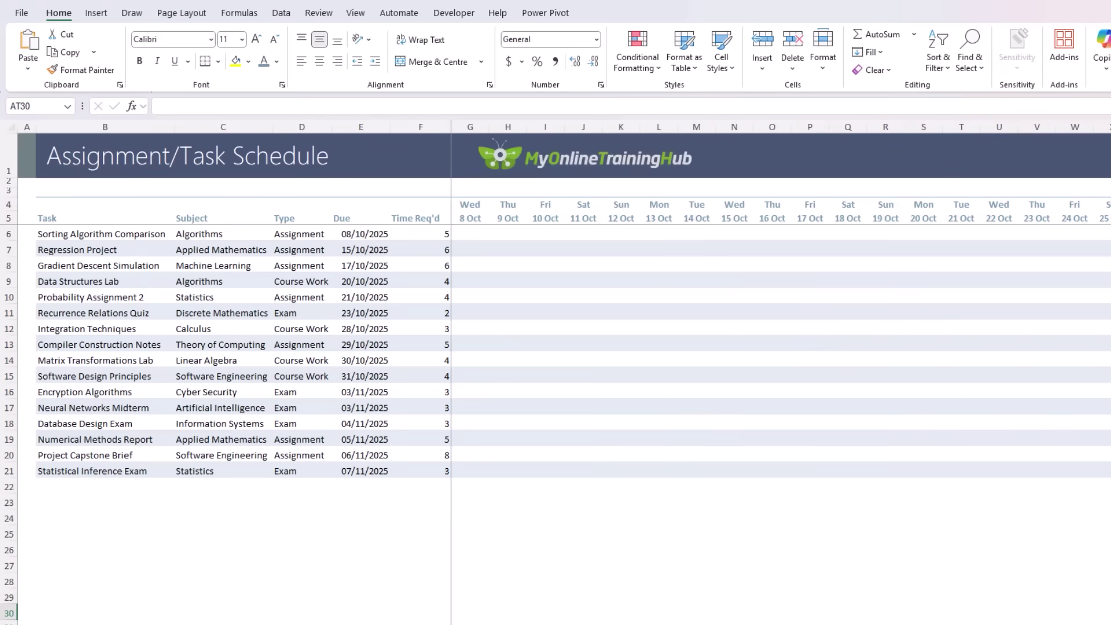
left_click(461, 239, "shift")
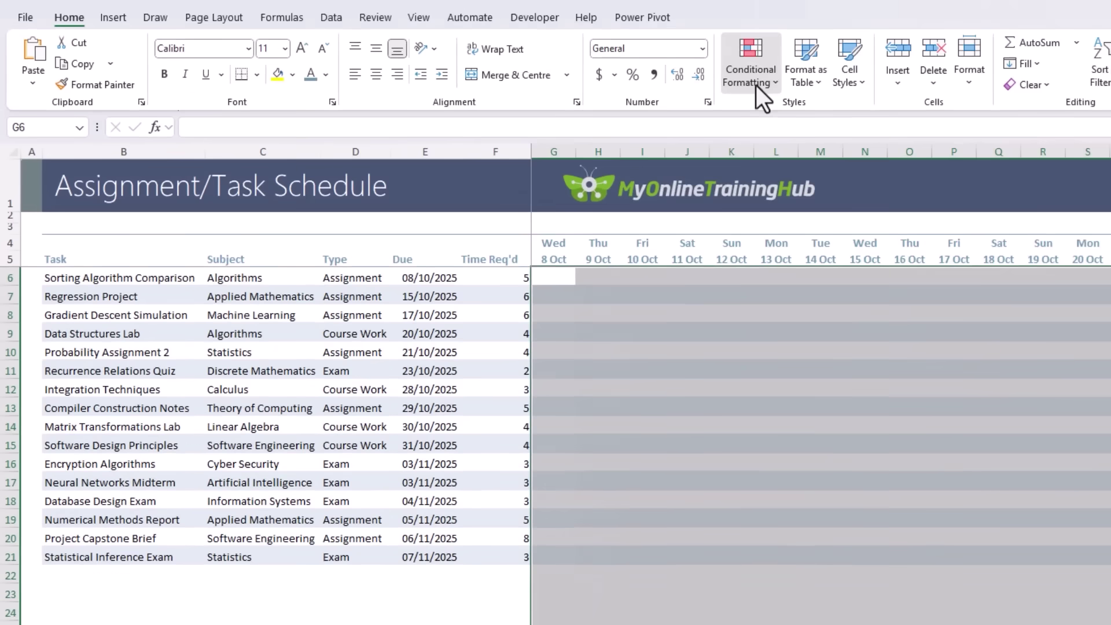
Start a new formula-based conditional formatting rule with =AND(G$5<>"",G$5=$E6).
left_click(641, 68)
left_click(915, 315)
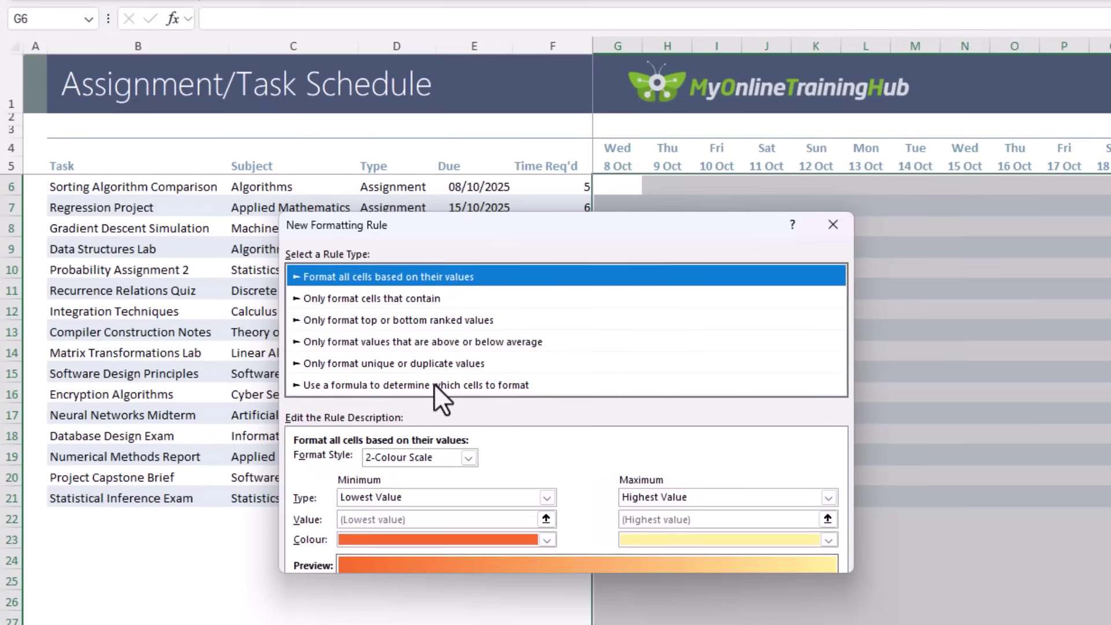
left_click(434, 509)
left_click(336, 585)
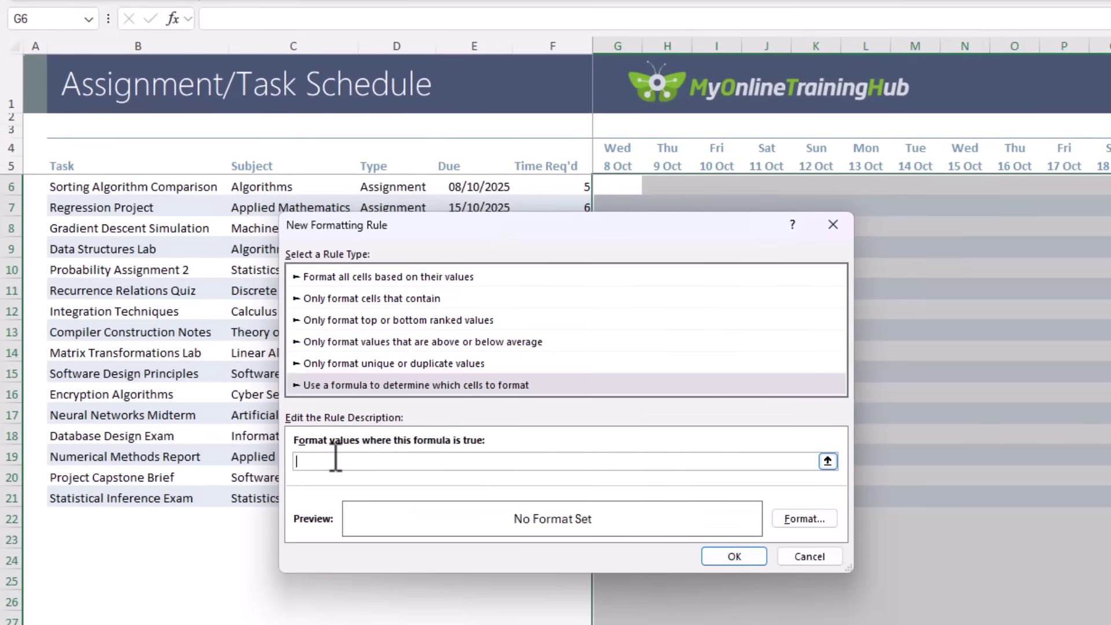
type("=AND(")
left_click(616, 163)
key("F4")
key("F4")
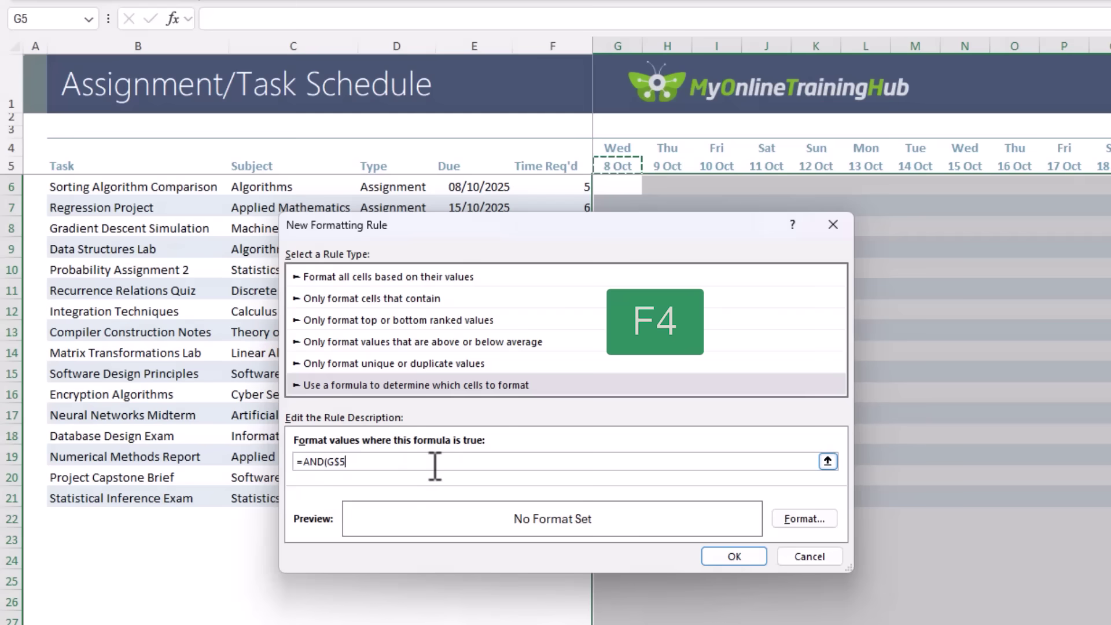
type("<>")
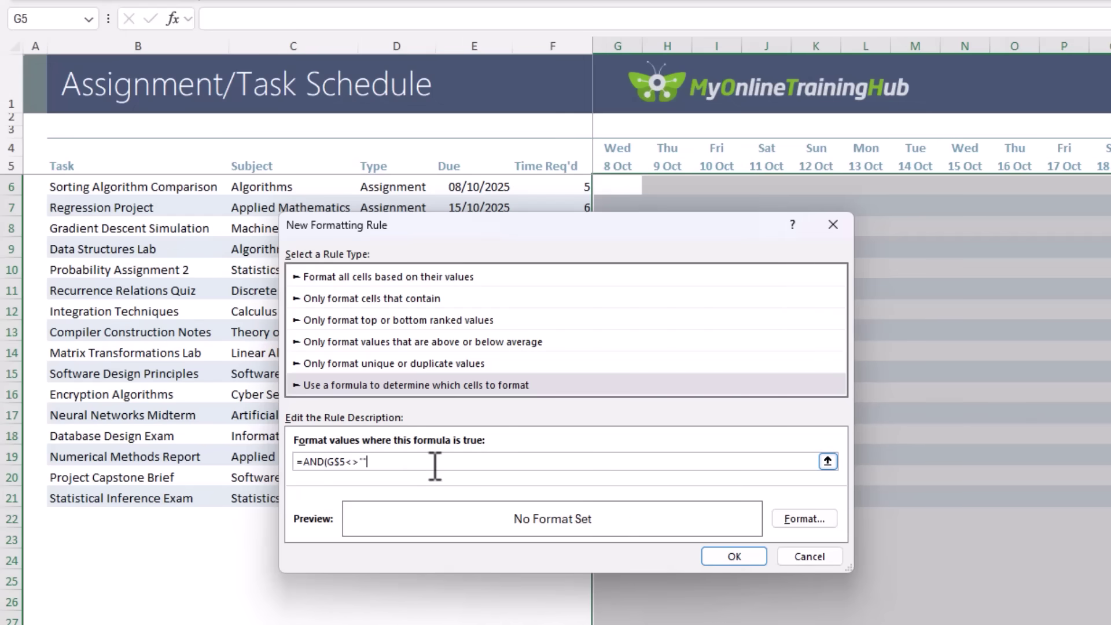
type("\"\",")
left_click(617, 168)
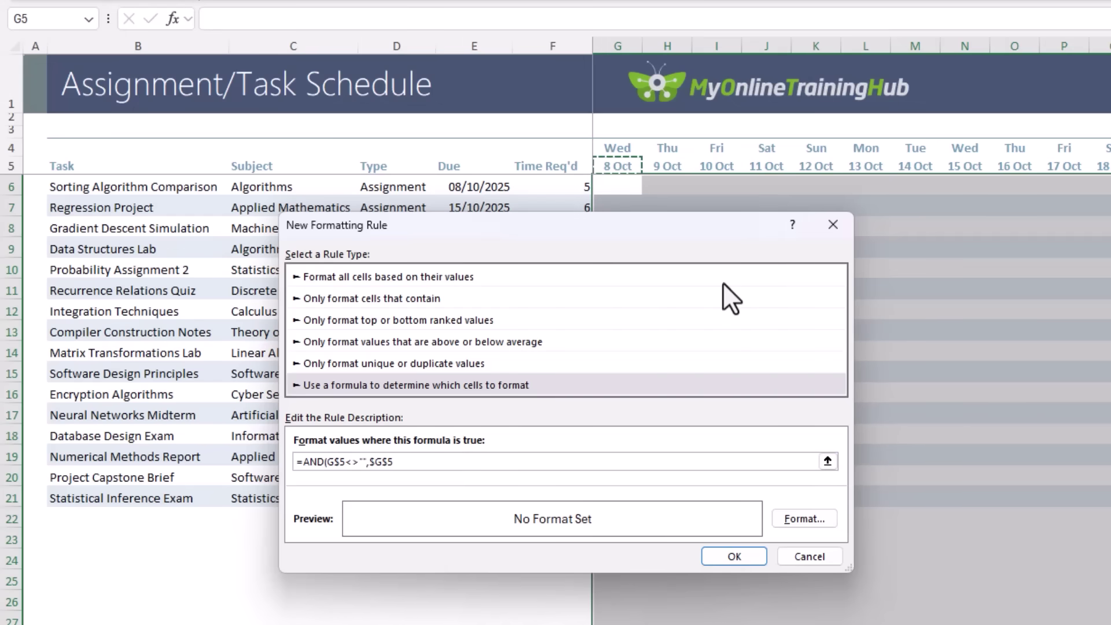
key("F4")
type("=")
left_click(445, 186)
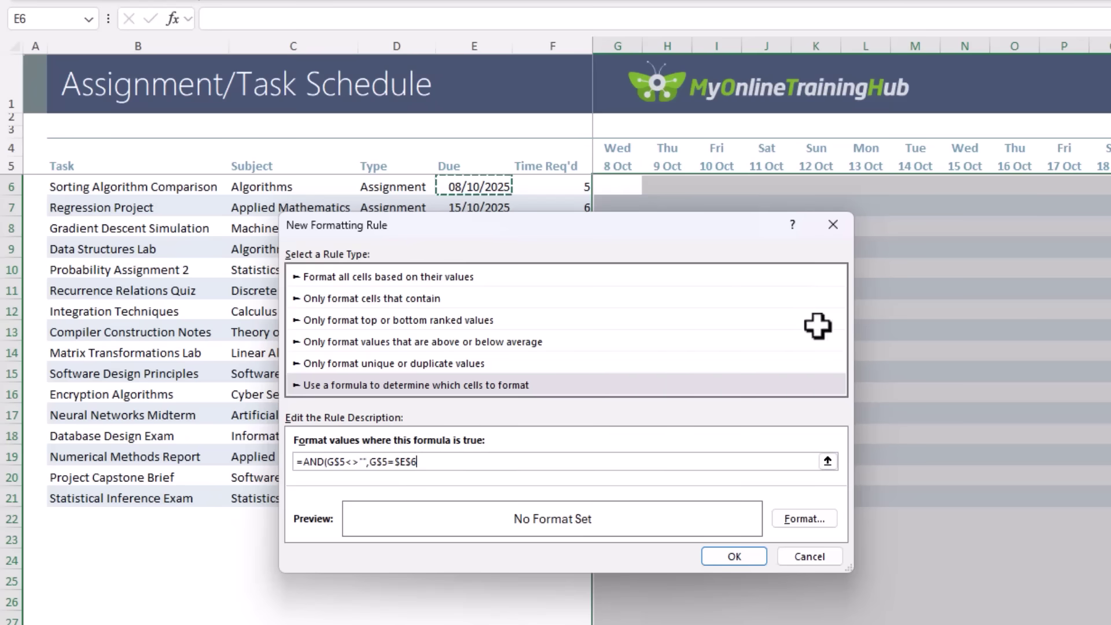
key("F4")
key("F4")
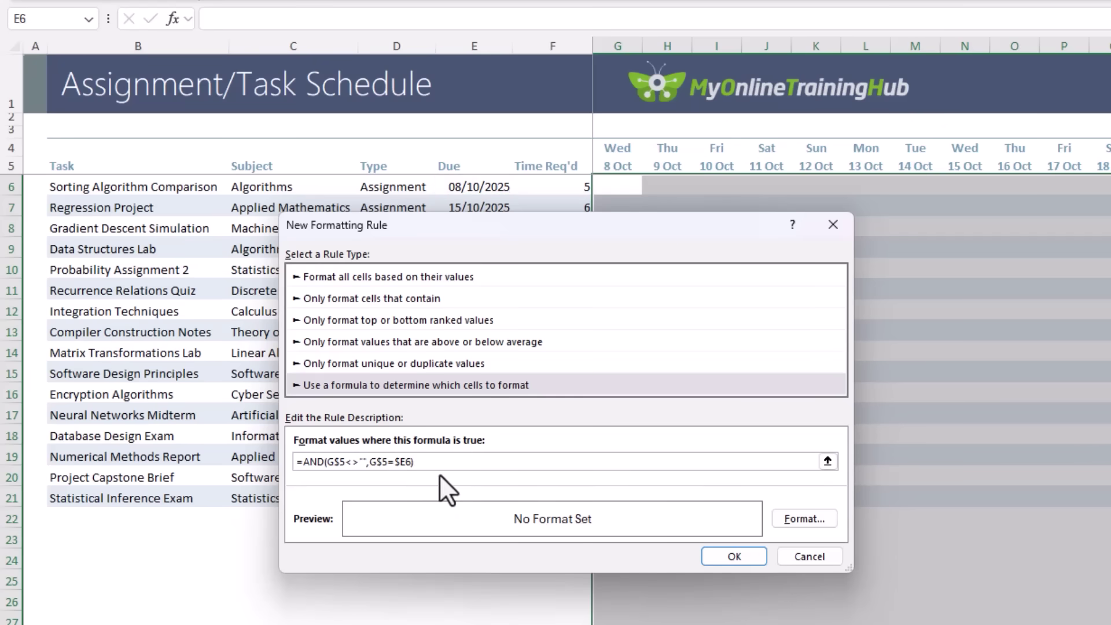
Give the rule a light purple fill and save it.
left_click(799, 519)
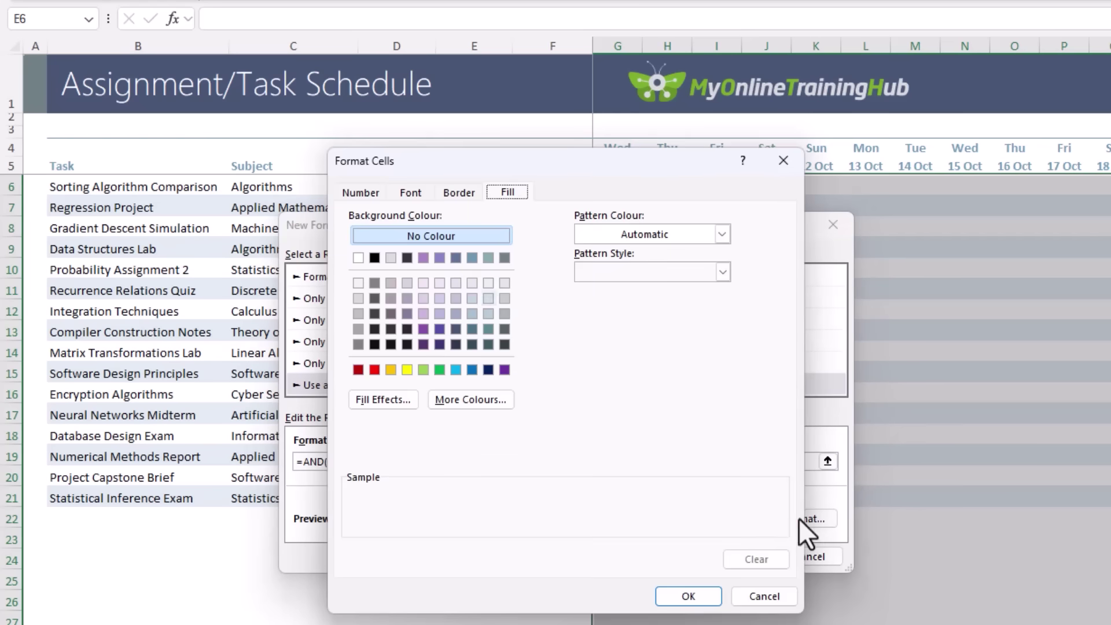
left_click(424, 313)
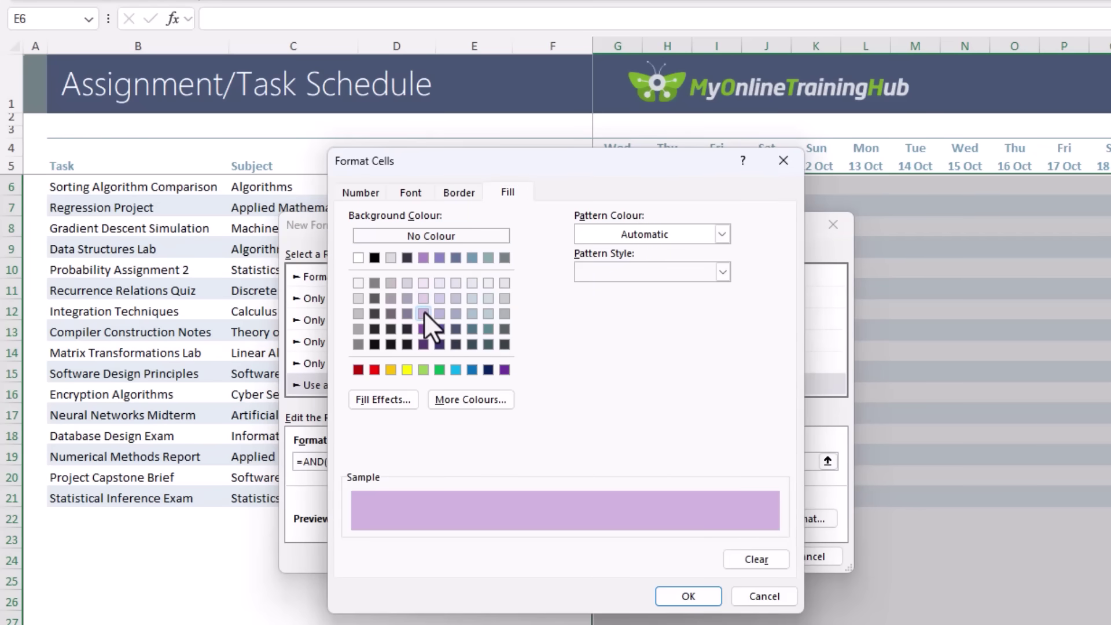
left_click(686, 597)
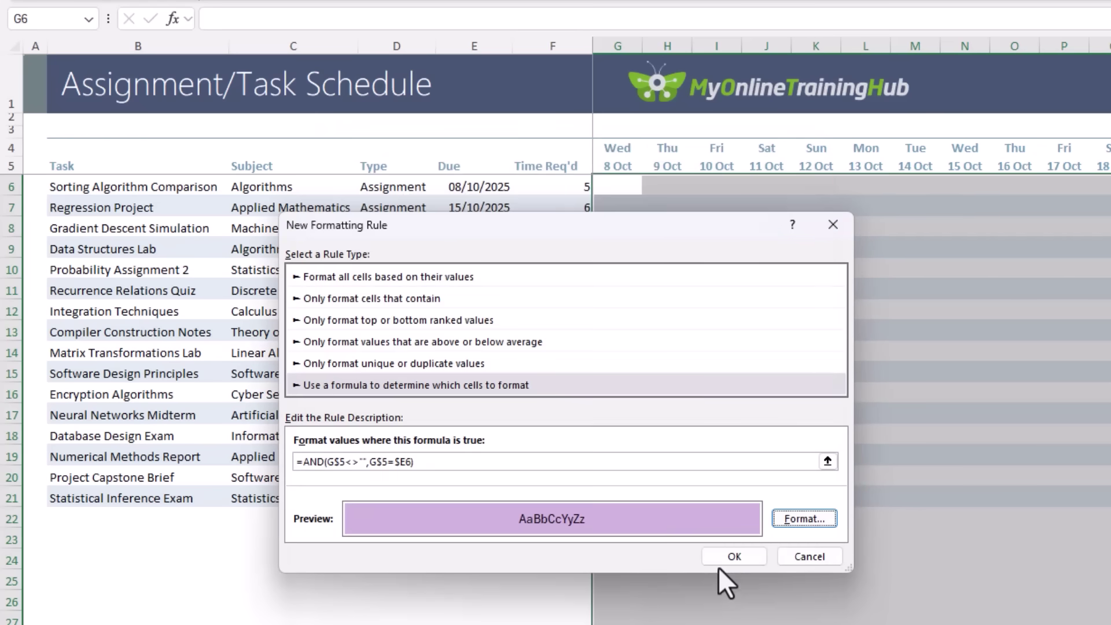
left_click(731, 557)
scroll(728, 559, "right", 5)
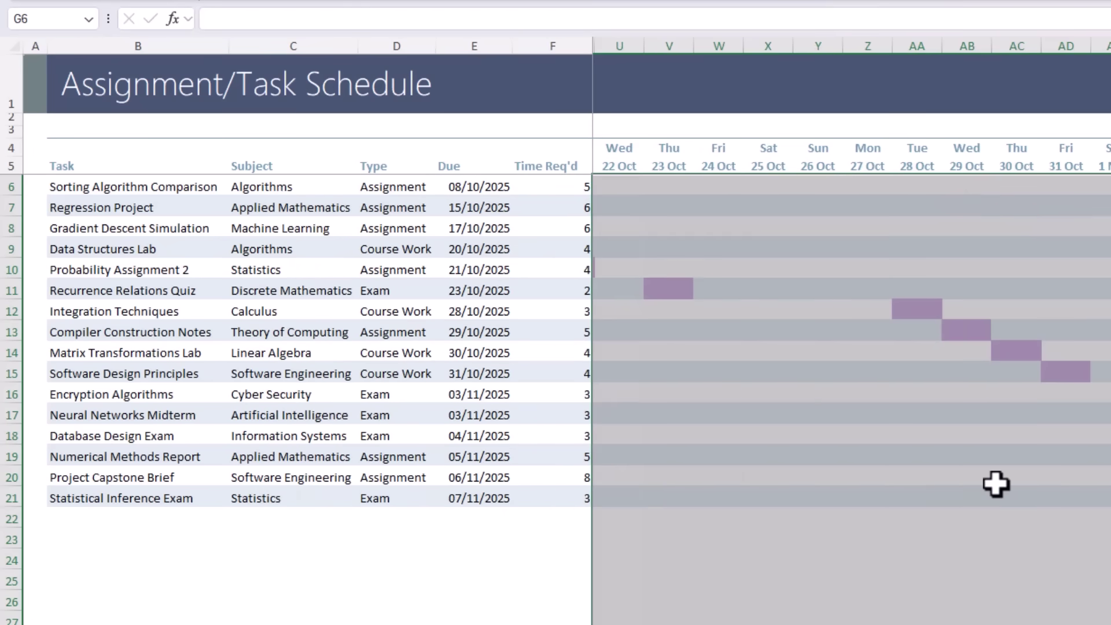
scroll(996, 485, "left", 4)
left_click(602, 204)
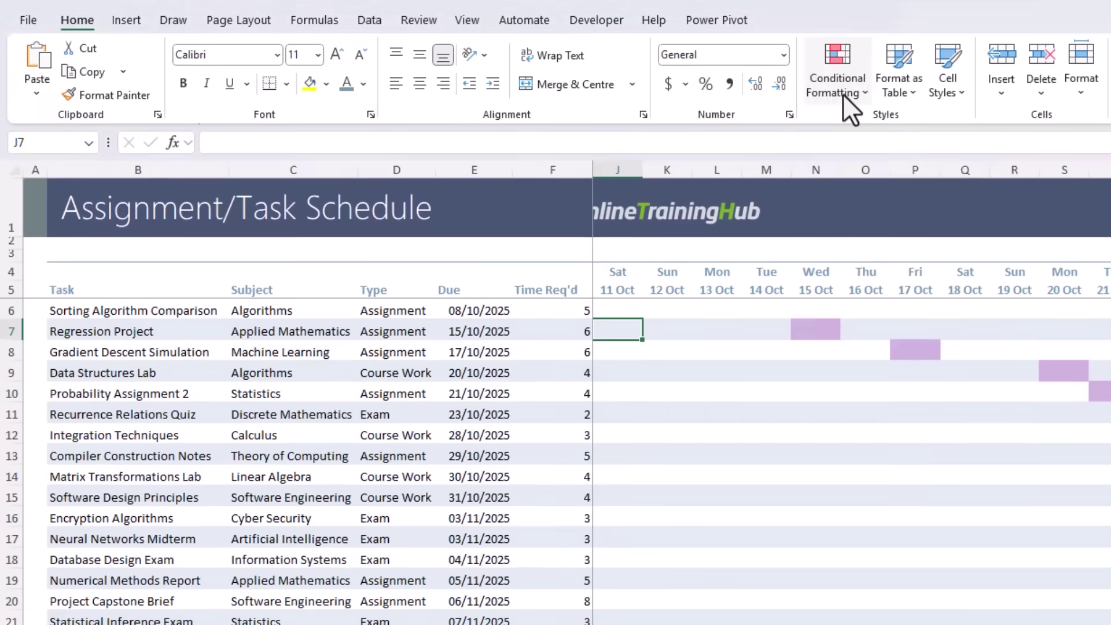
left_click(843, 93)
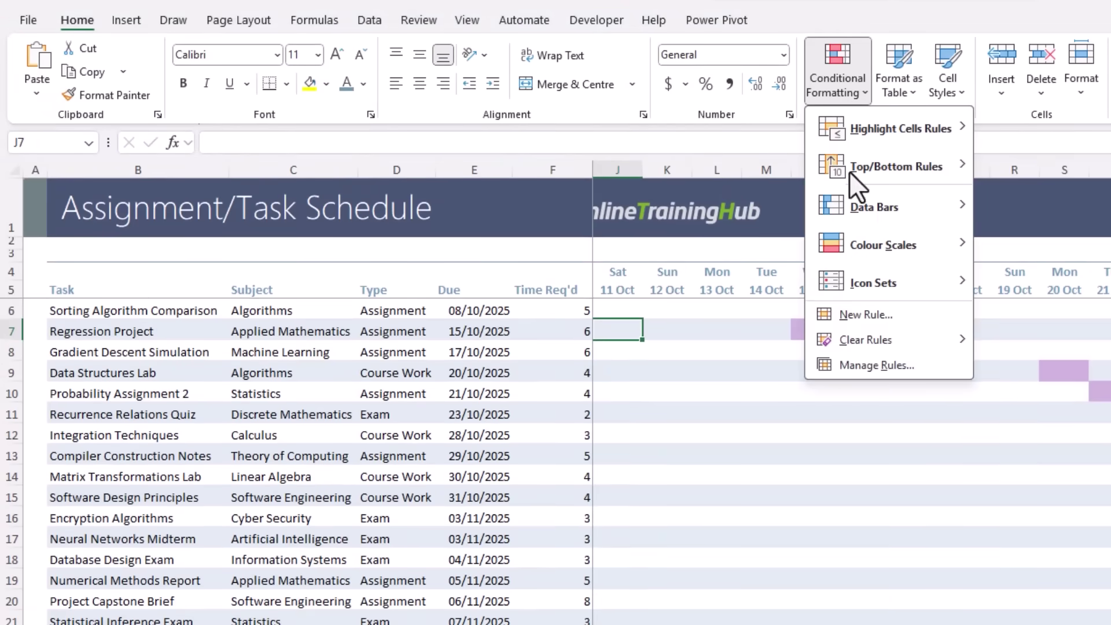
left_click(867, 366)
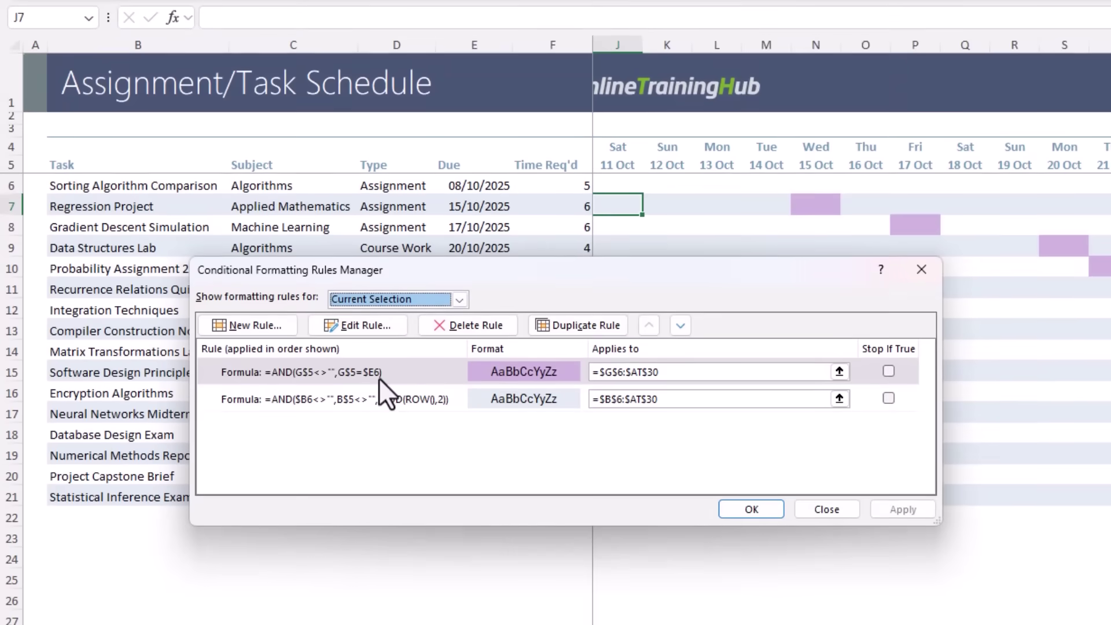
left_click(379, 462)
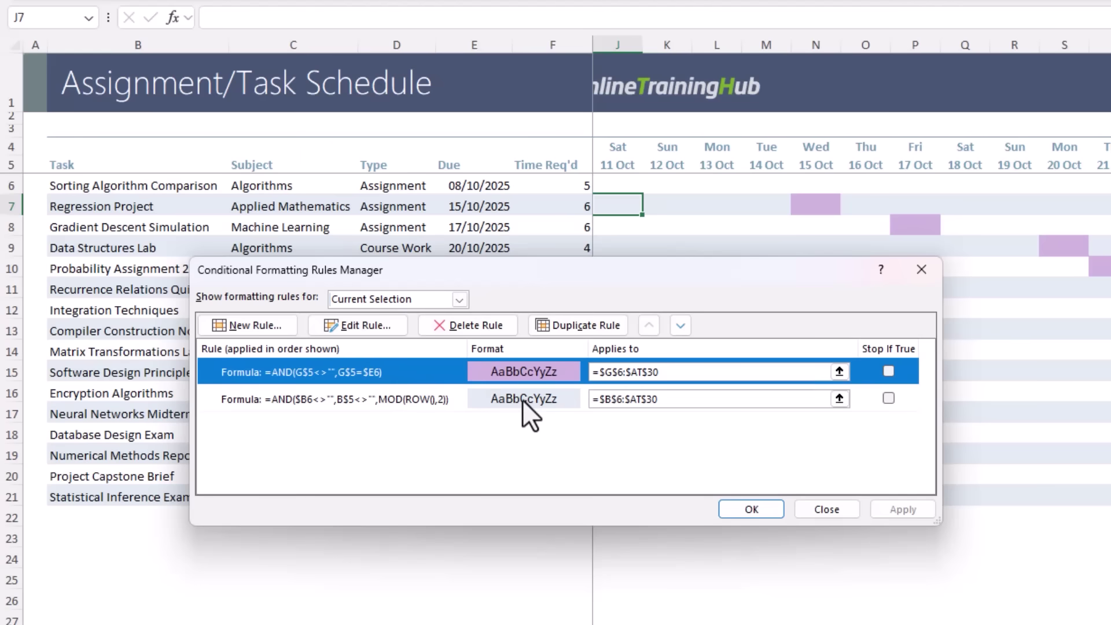
left_click(683, 326)
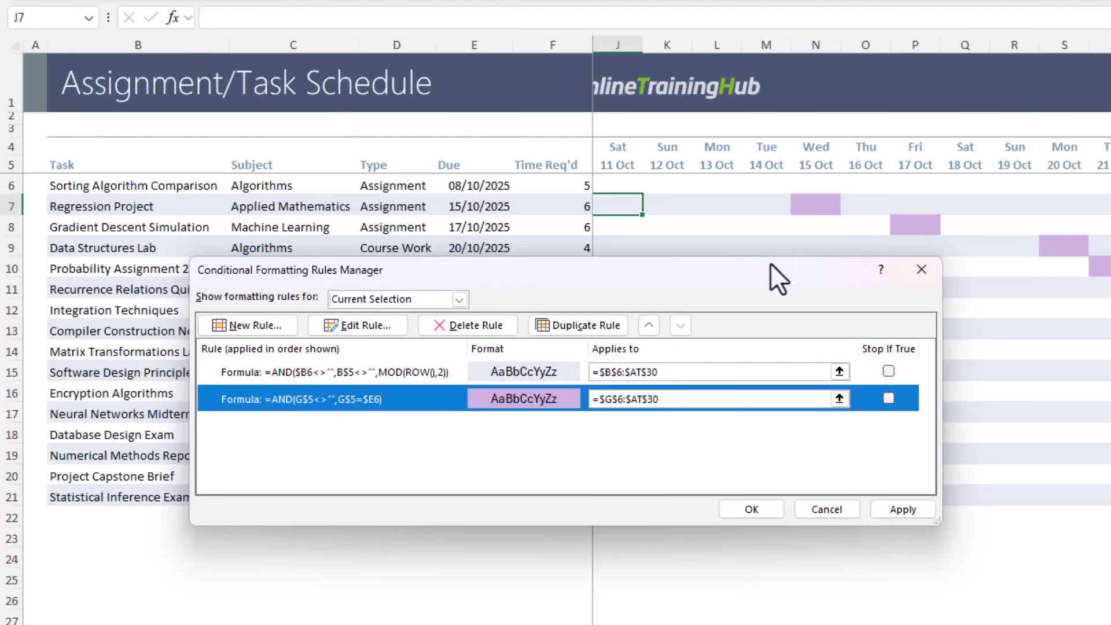
left_click(649, 325)
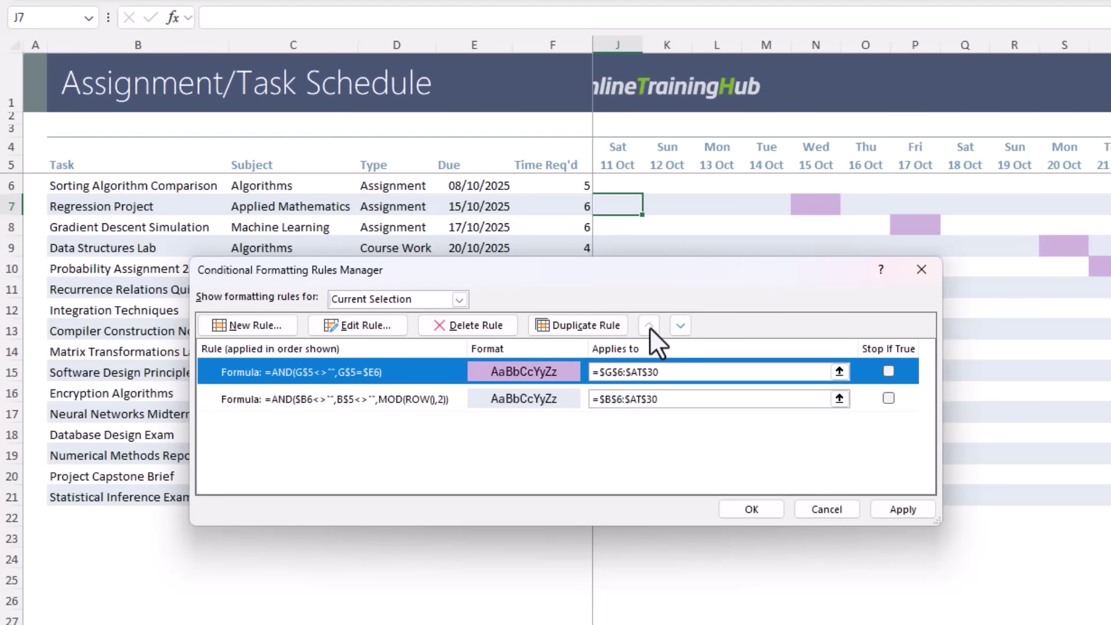
left_click(742, 507)
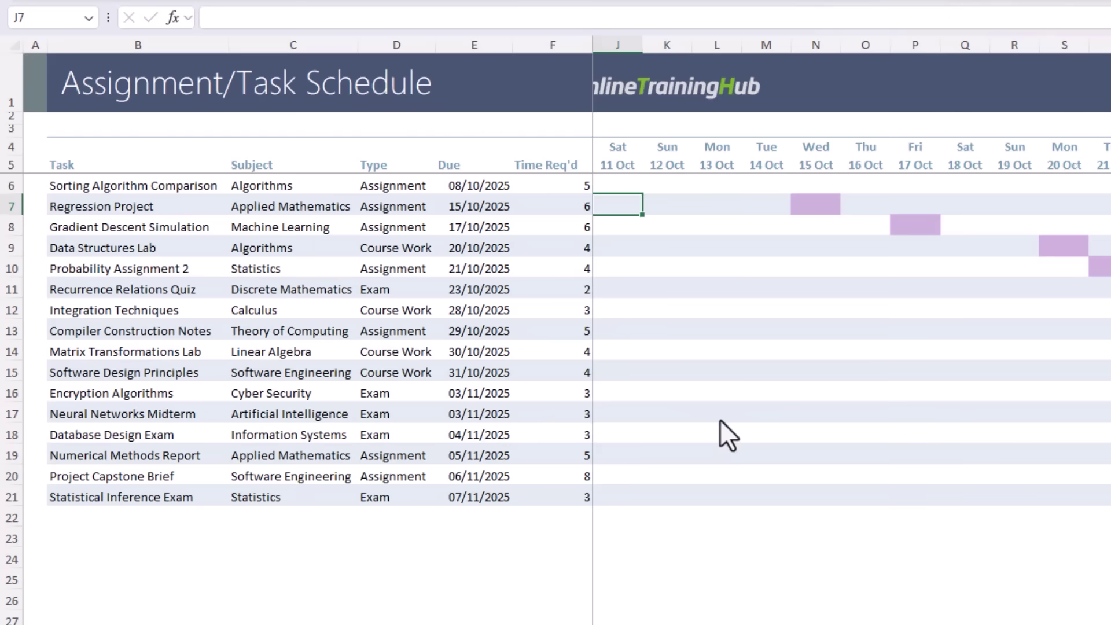
Check the task-list formula in C9 of the calendar, then return to the Tracker sheet.
scroll(717, 406, "right", 4)
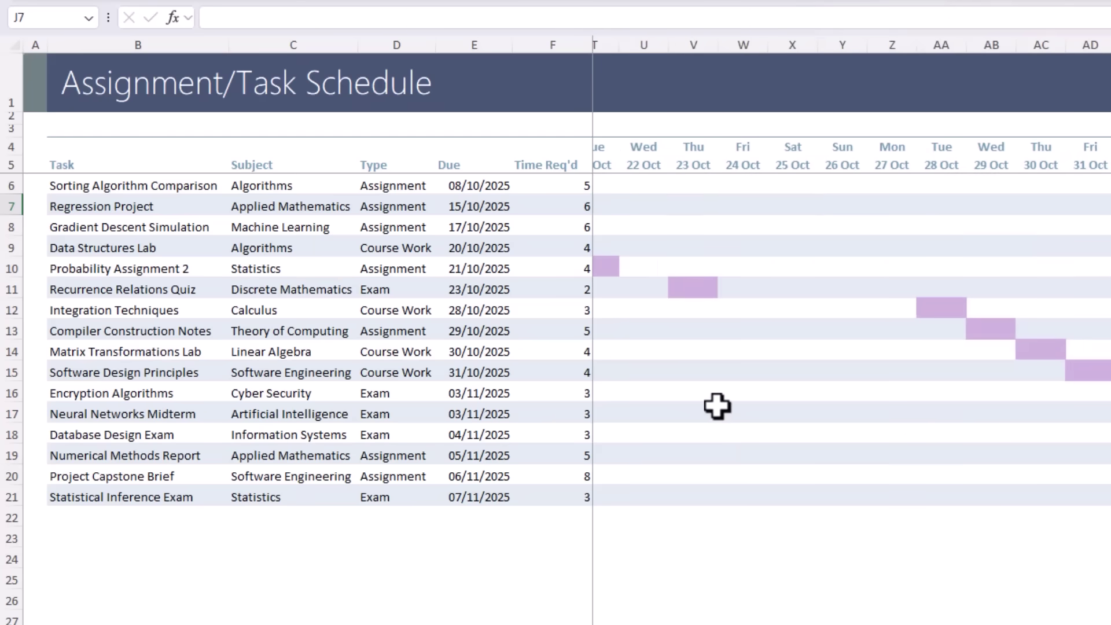
scroll(718, 406, "left", 5)
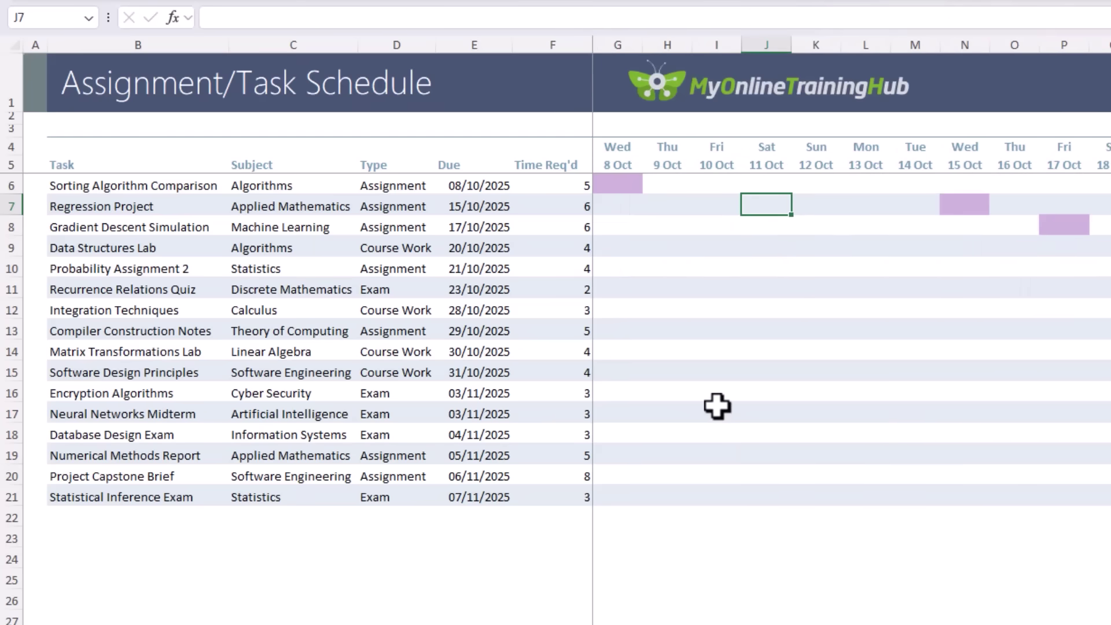
left_click(271, 240)
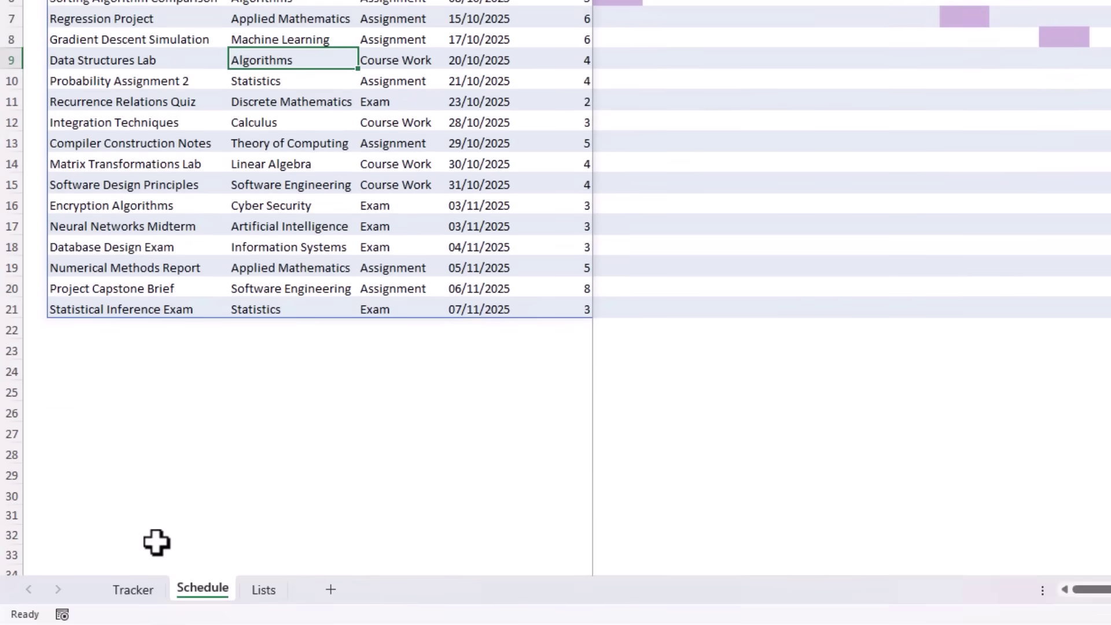
left_click(144, 591)
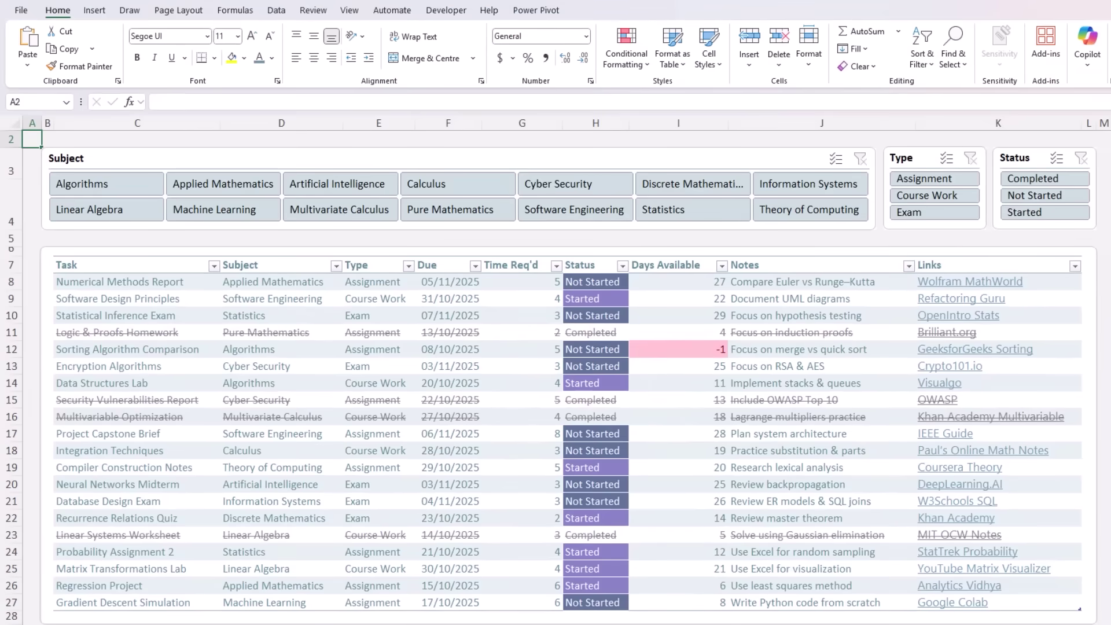